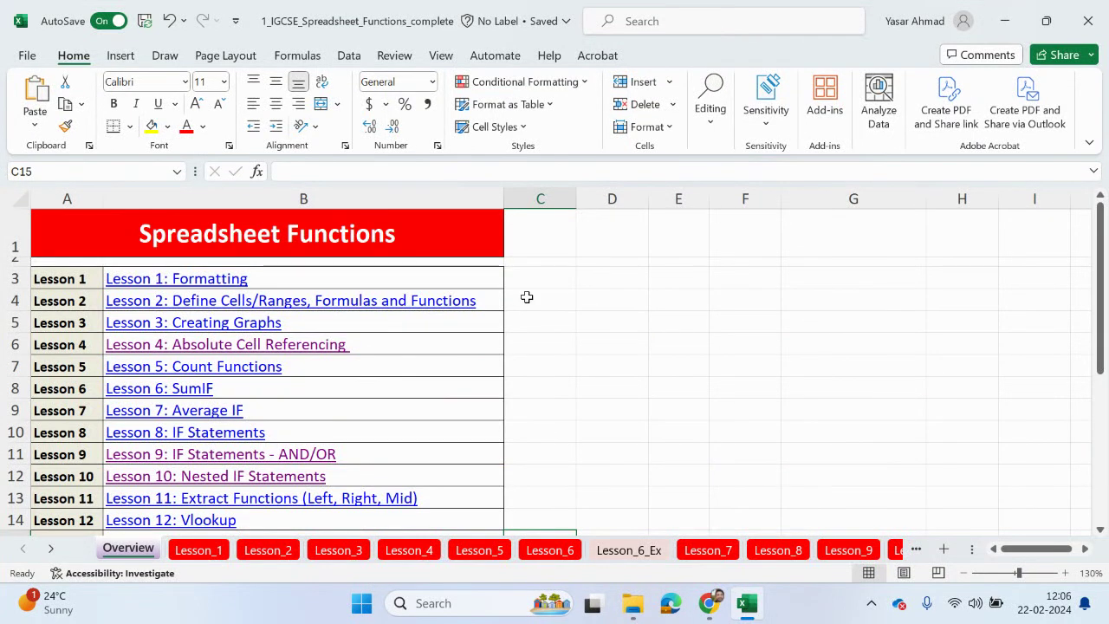
Step: Open the Lesson 17 sheet from the overview and inspect the Goals formula in cell E6
scroll(490, 364, "down", 3)
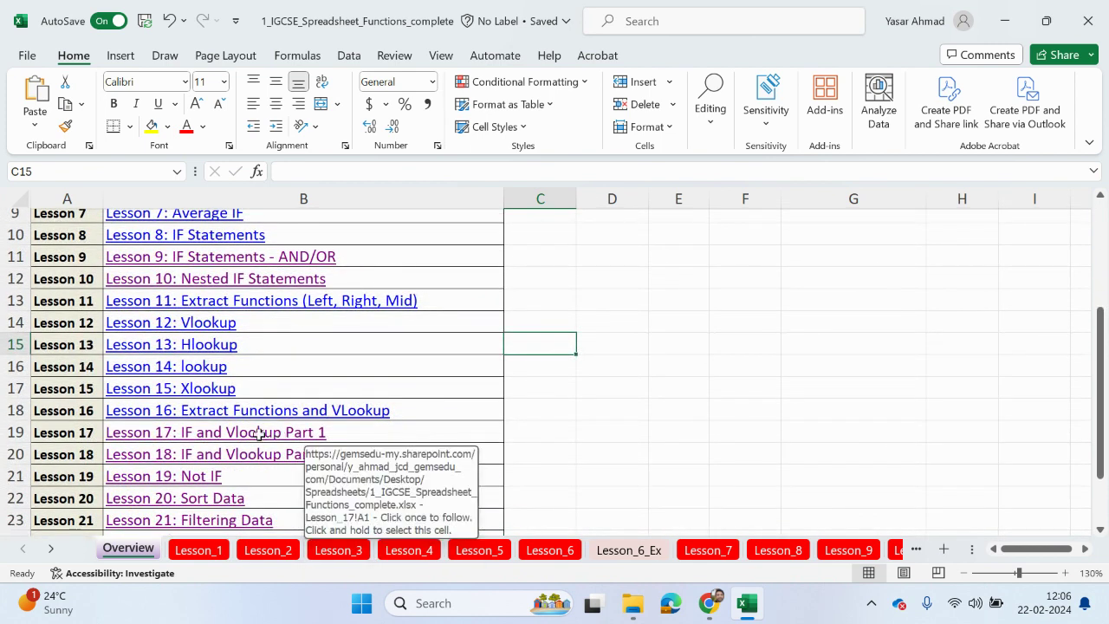
left_click(299, 436)
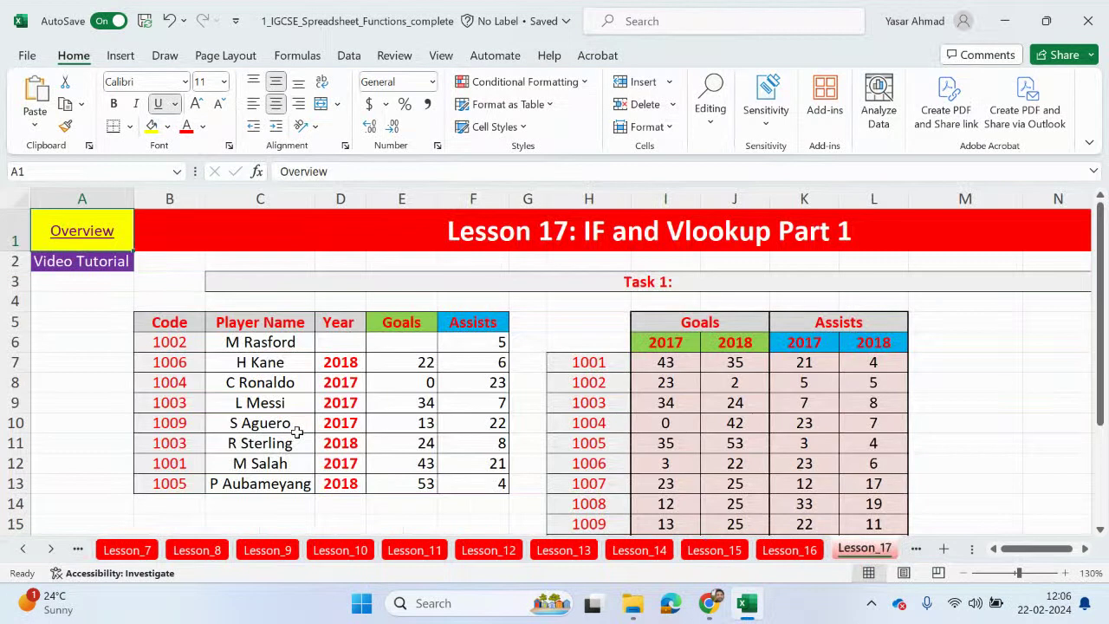
left_click(414, 346)
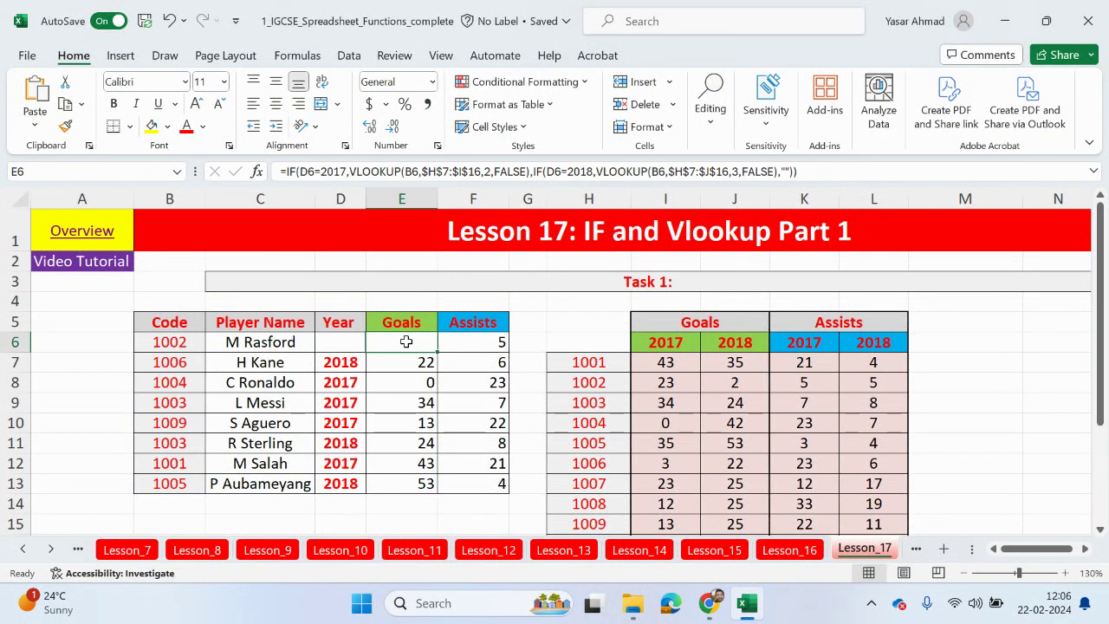
Step: Go back to the overview, open the Lesson 18 sheet, and highlight the item codes in both tables
left_click(71, 232)
scroll(278, 412, "down", 3)
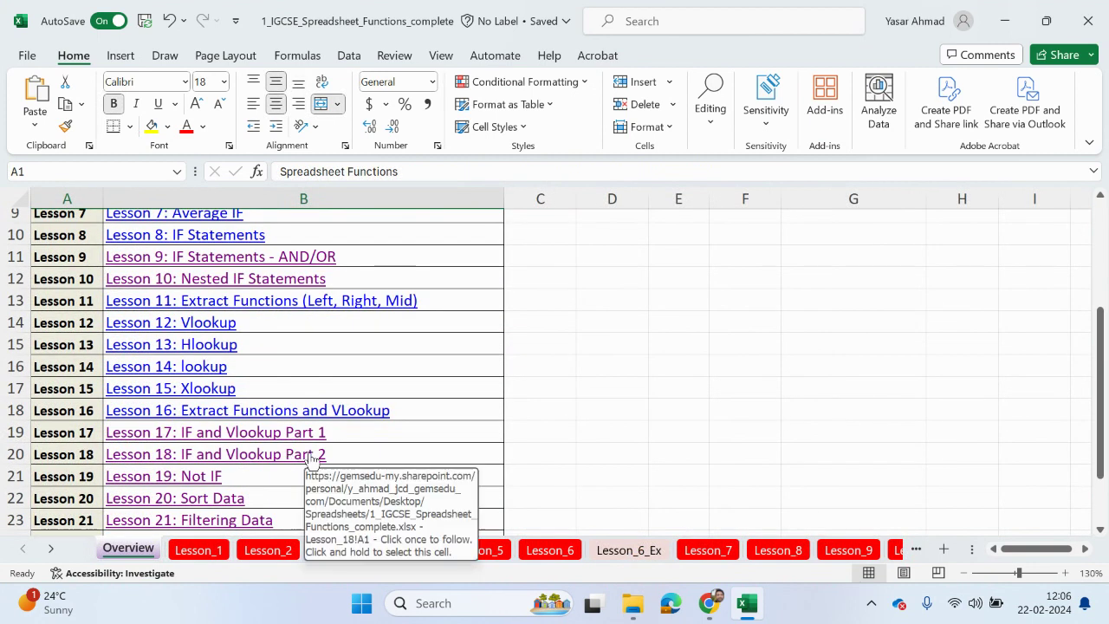
left_click(312, 460)
left_click(312, 456)
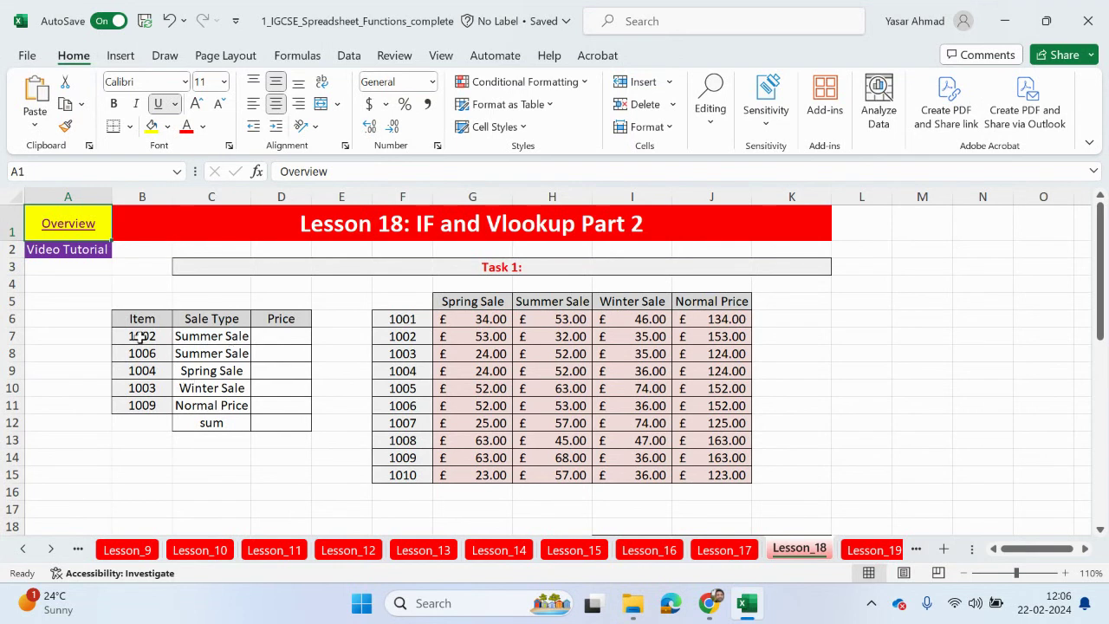
left_click_drag(142, 337, 141, 406)
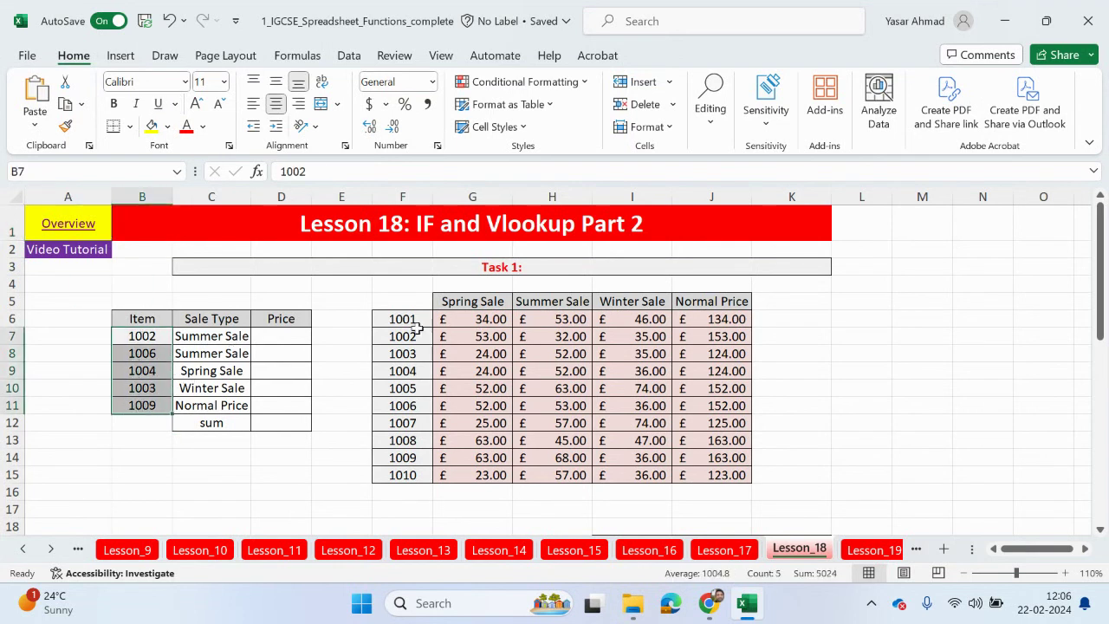
left_click_drag(410, 320, 397, 476)
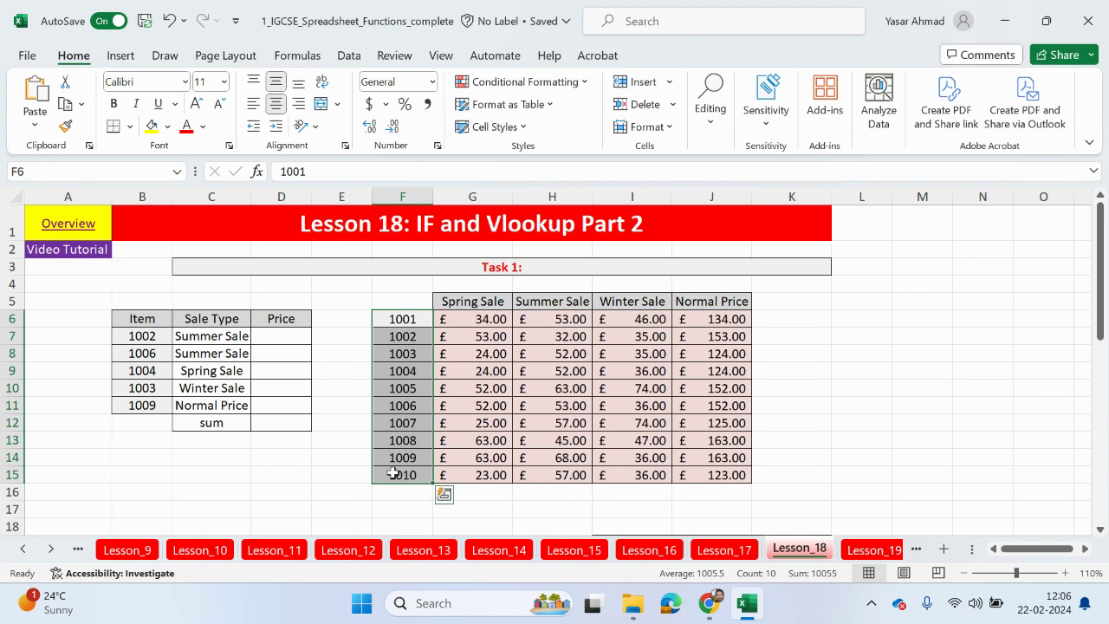
Step: Set item 1002's sale type to Spring Sale and highlight the Spring Sale price column
left_click(245, 335)
left_click(258, 336)
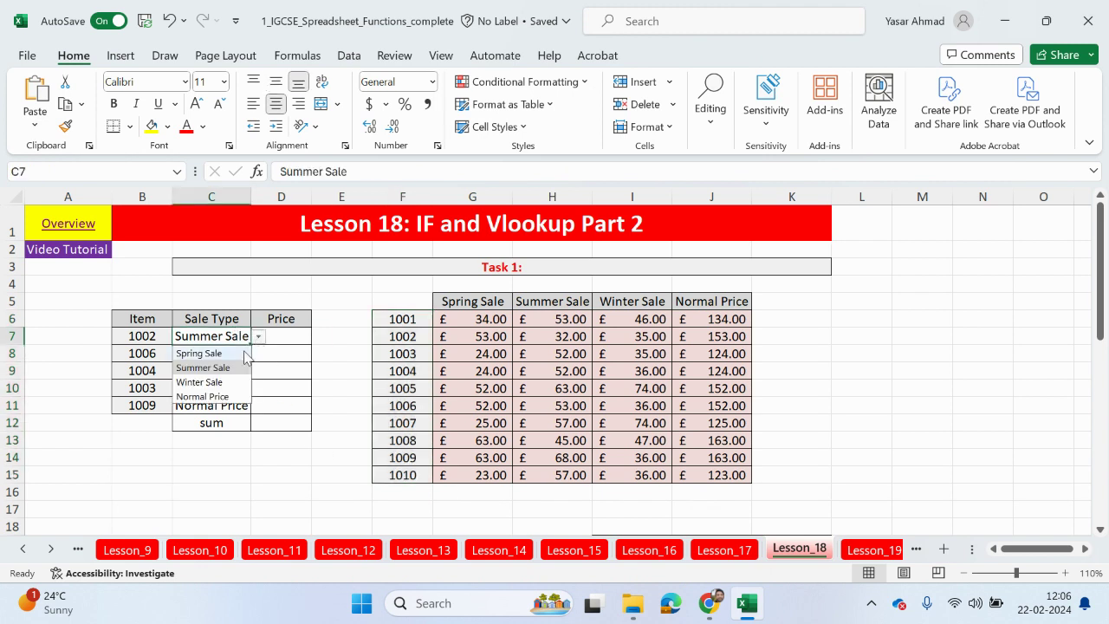
left_click(248, 352)
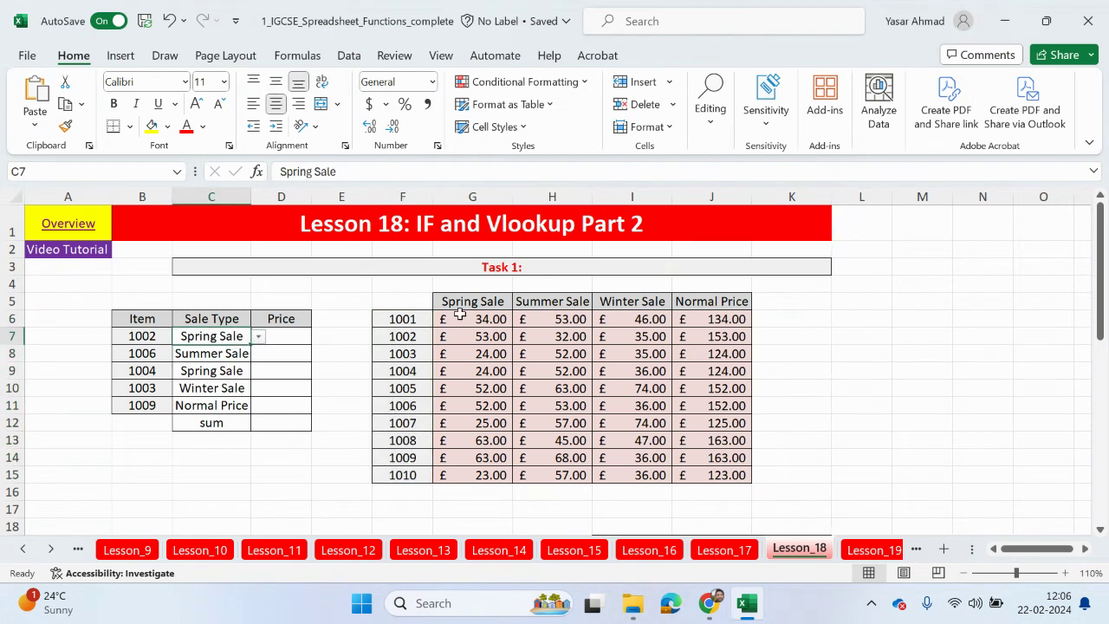
left_click_drag(471, 302, 449, 475)
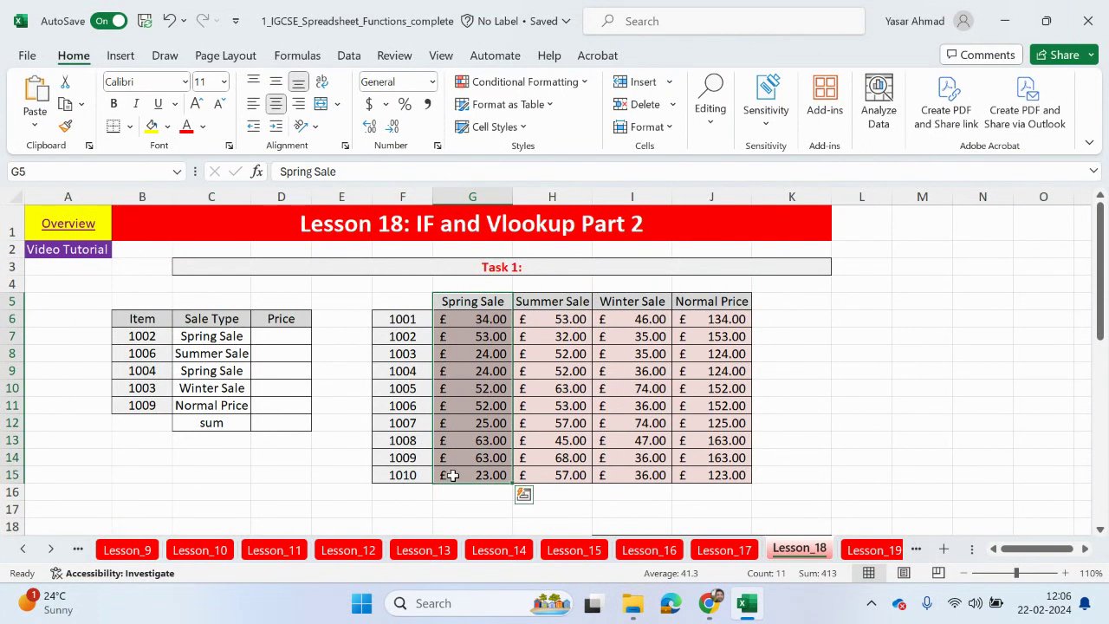
Step: Set item 1002's sale type to Summer Sale and highlight prices in the Summer Sale column
left_click(247, 338)
left_click(259, 336)
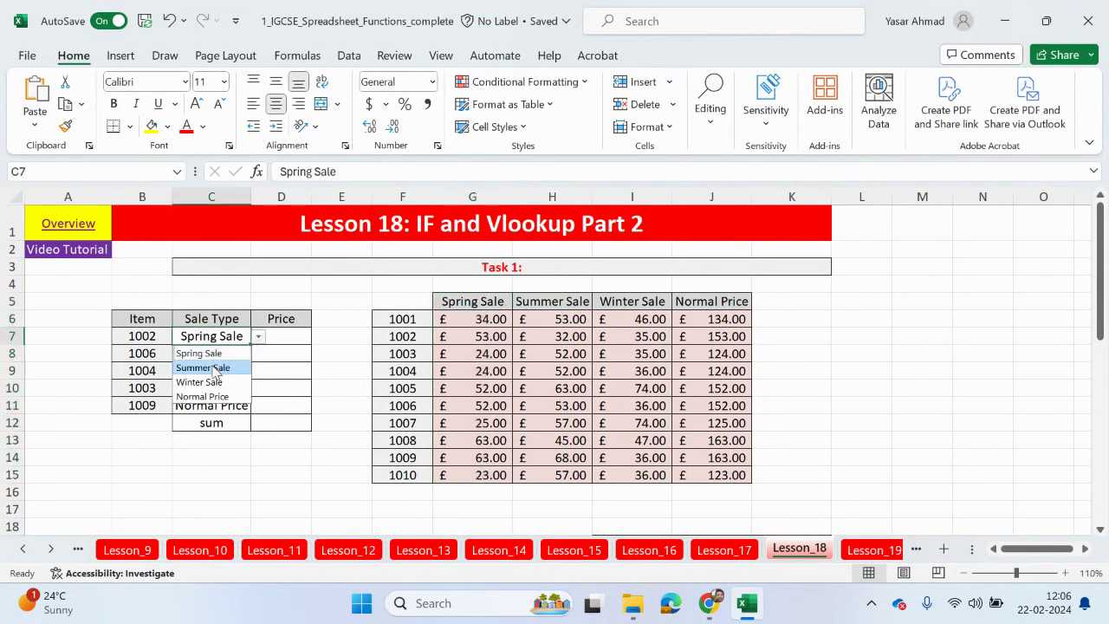
left_click(221, 366)
left_click_drag(555, 301, 552, 407)
left_click(230, 338)
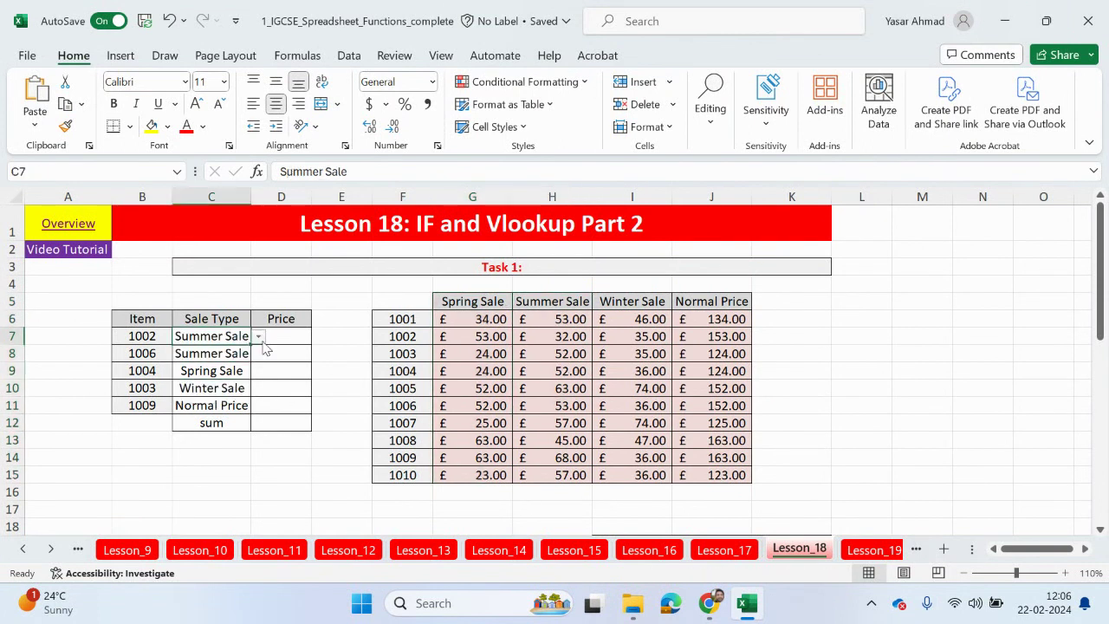
left_click(258, 336)
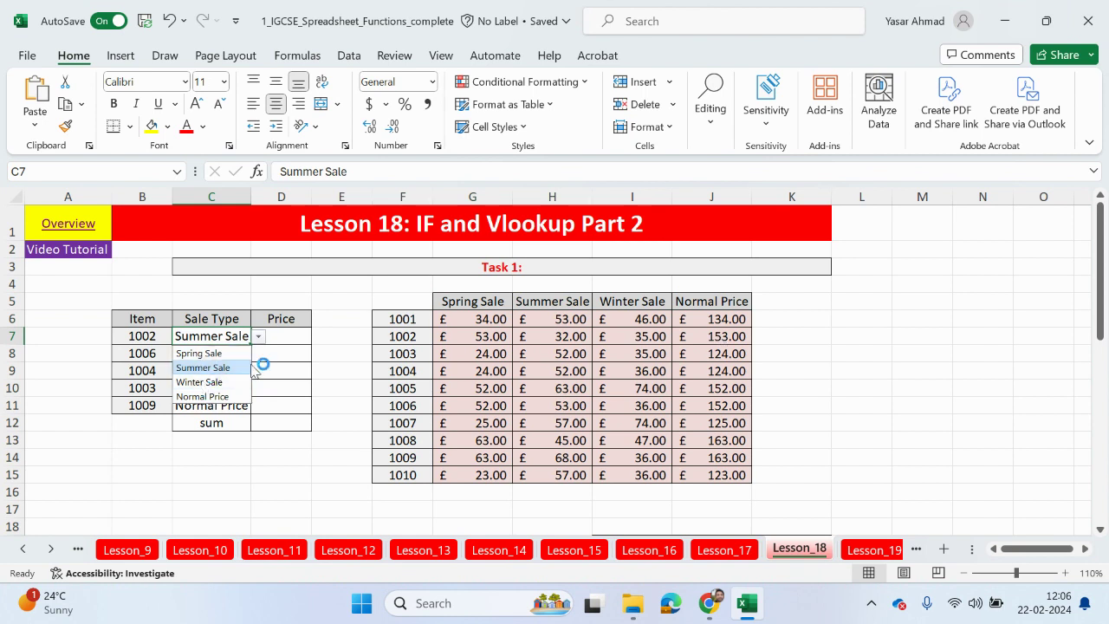
left_click(286, 336)
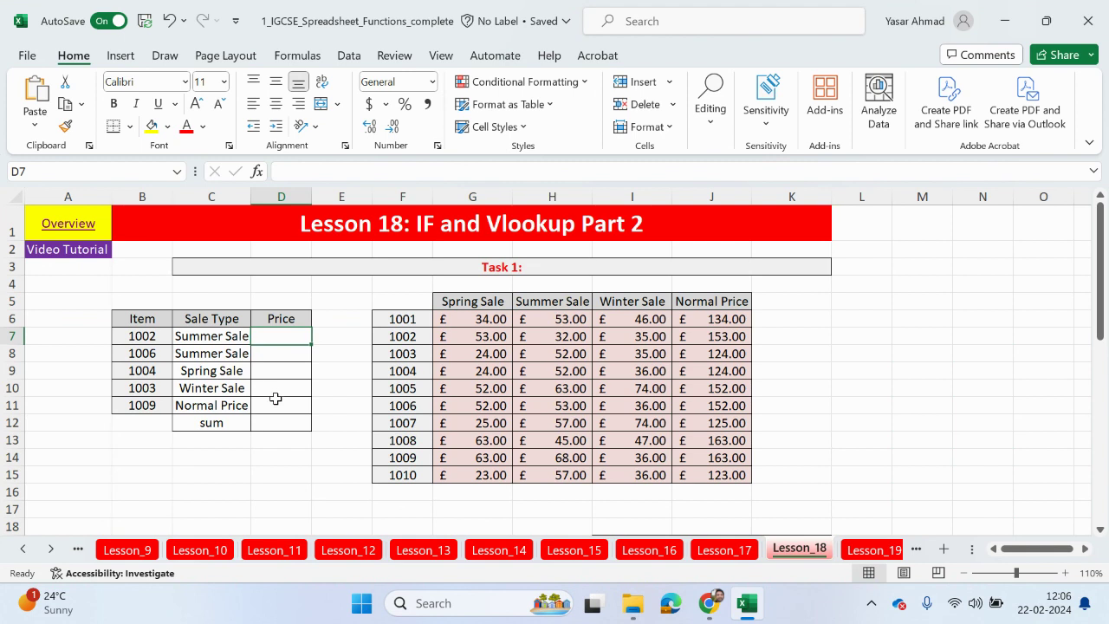
Step: Clear item 1002's sale type, highlight price cells D7:D11, and undo the deletion
left_click(228, 335)
key("Delete")
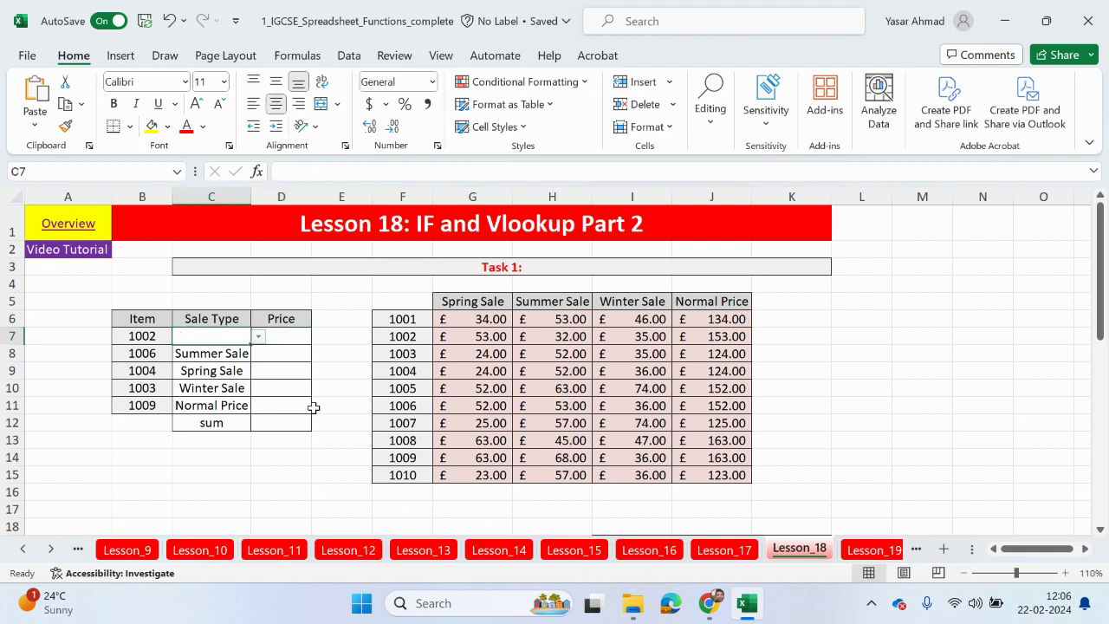
left_click(302, 409)
left_click_drag(292, 335, 284, 409)
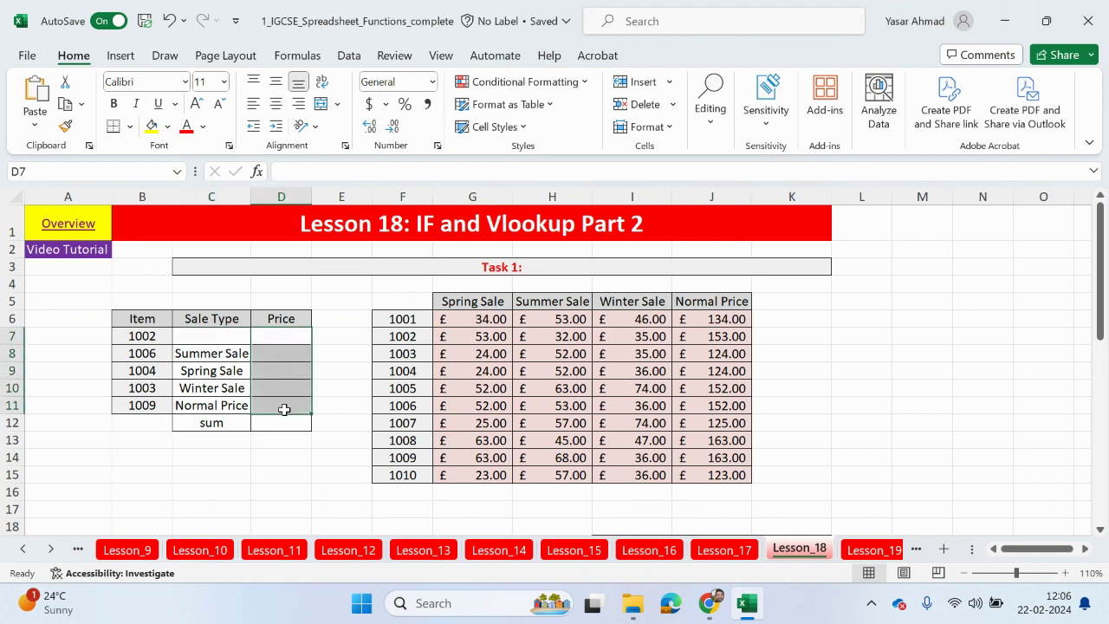
key("ctrl+z")
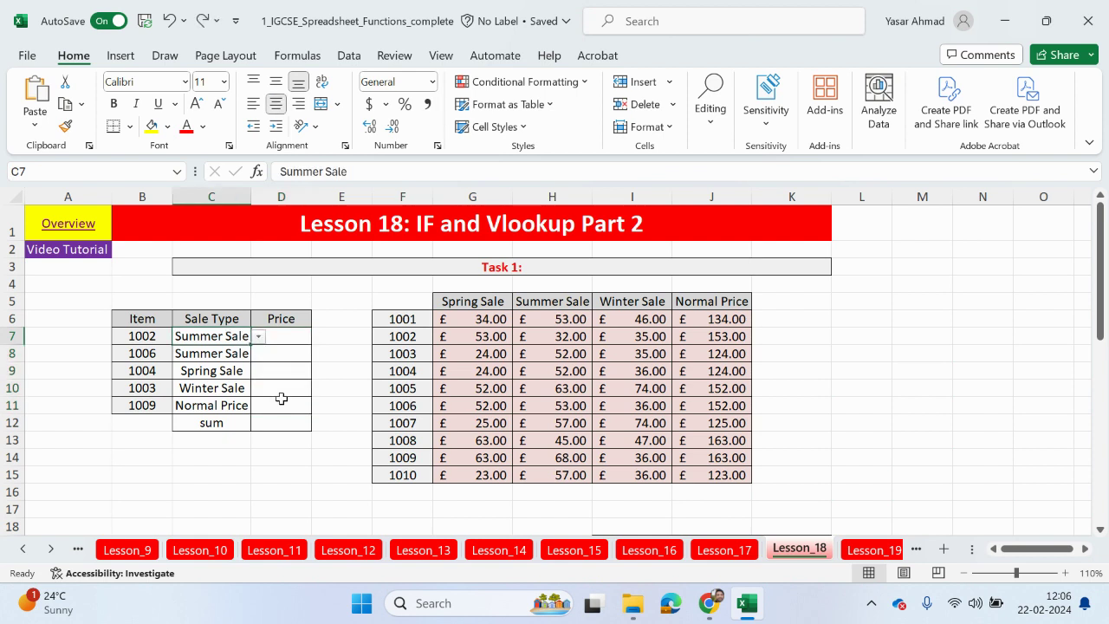
Step: Set item 1002's sale type to Spring Sale in cell C7
left_click(258, 337)
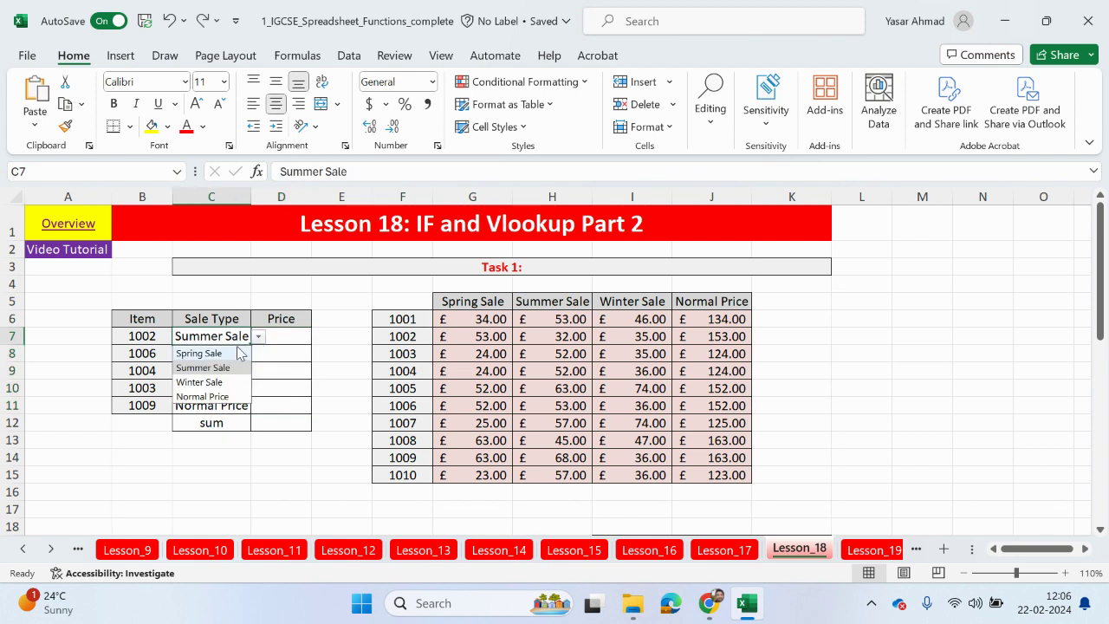
left_click(247, 353)
left_click(285, 338)
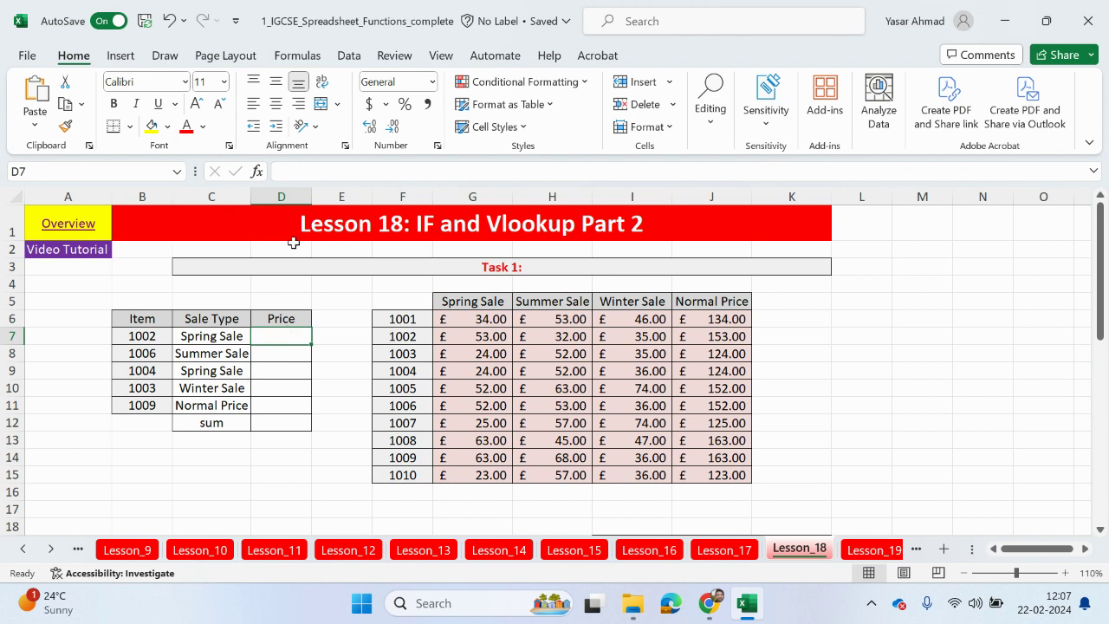
Step: Start an IF formula in price cell D7 with the logical test C7=$G$5, using an absolute reference to the Spring Sale heading
left_click(327, 168)
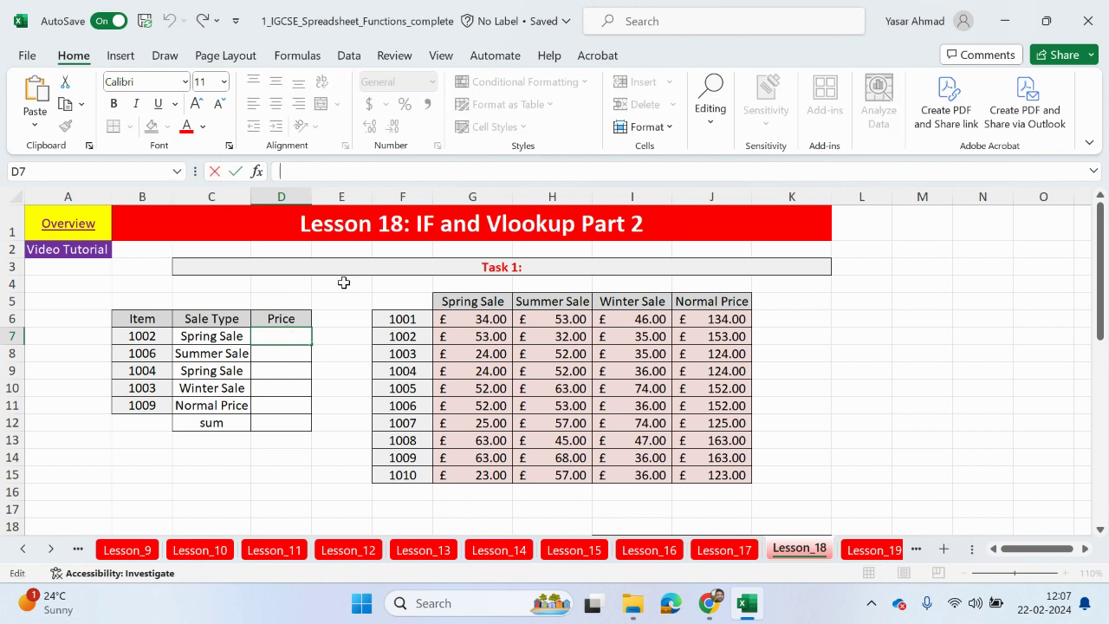
left_click(863, 351)
left_click(1065, 574)
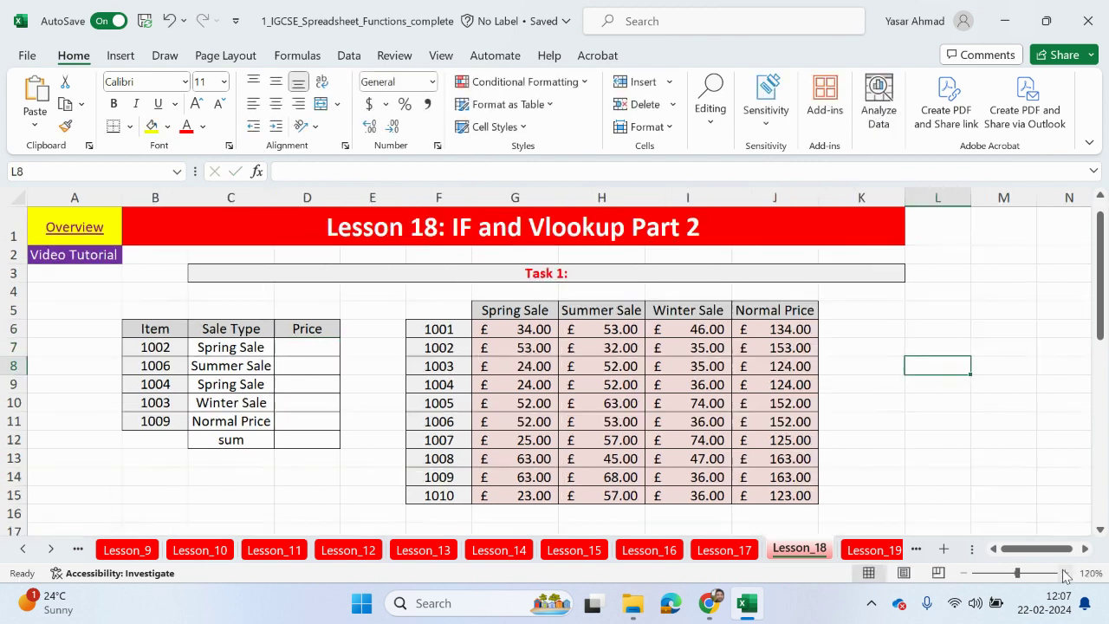
left_click(1065, 573)
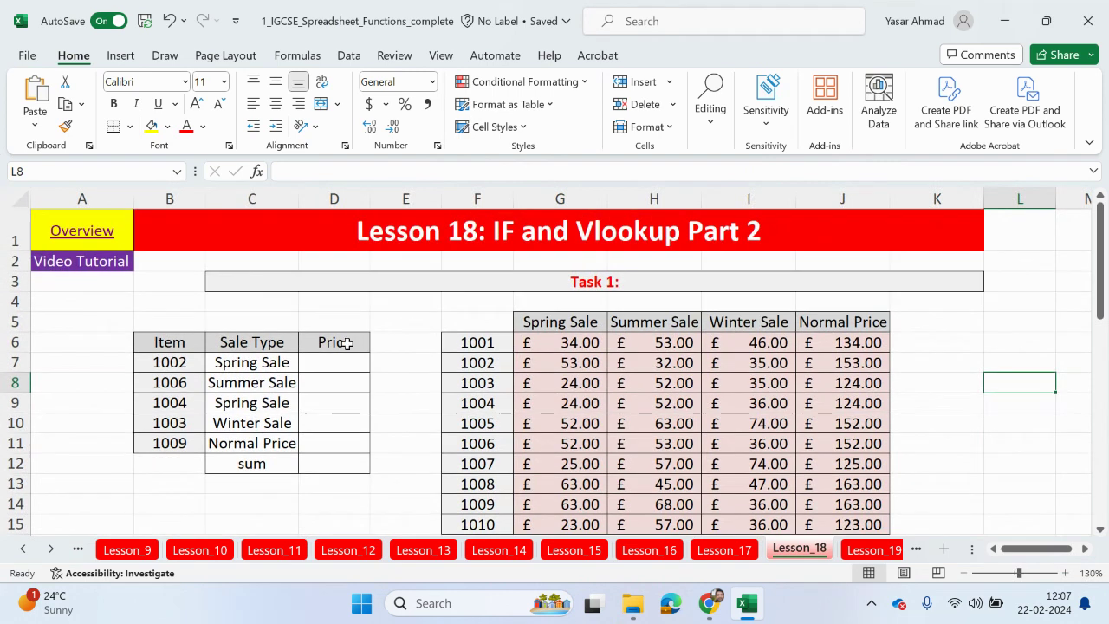
left_click(342, 365)
left_click(339, 173)
type("=if")
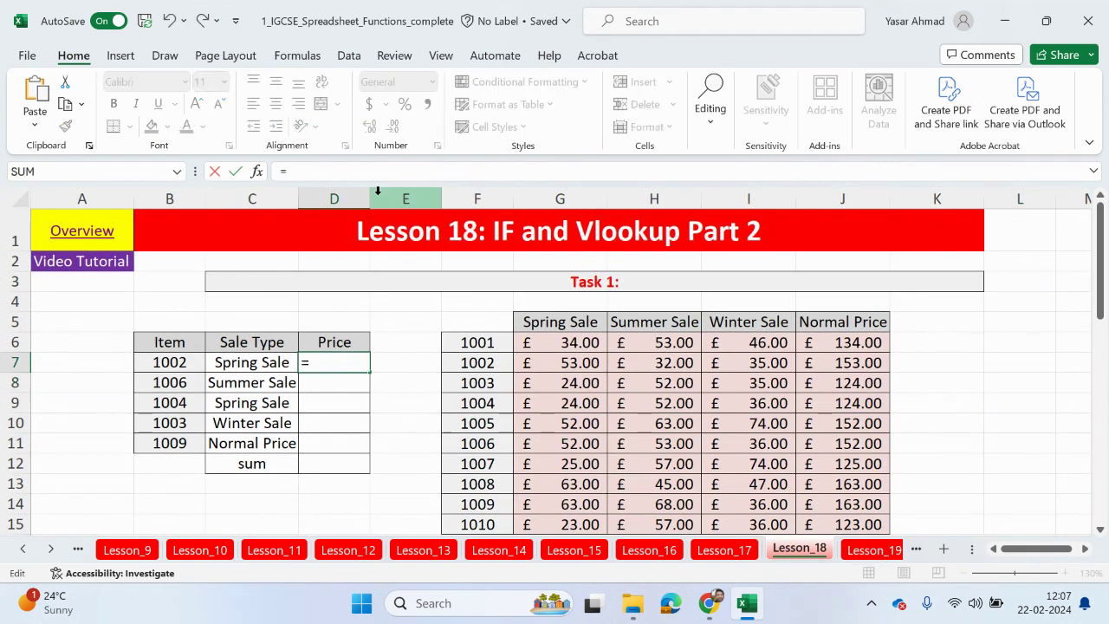
double_click(310, 198)
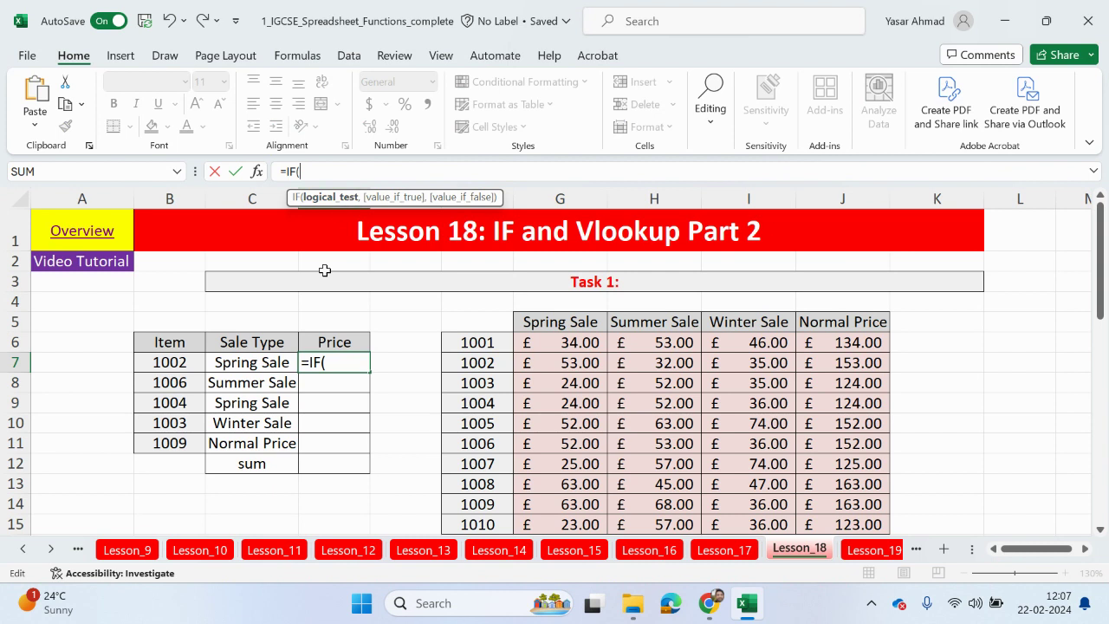
left_click(262, 366)
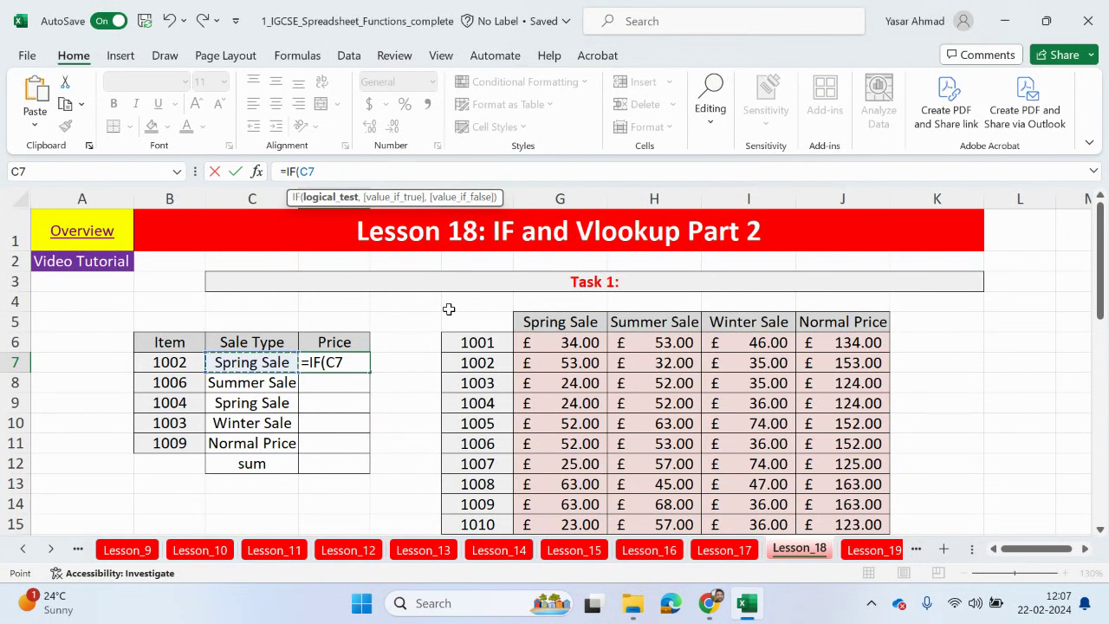
type("=")
left_click(539, 322)
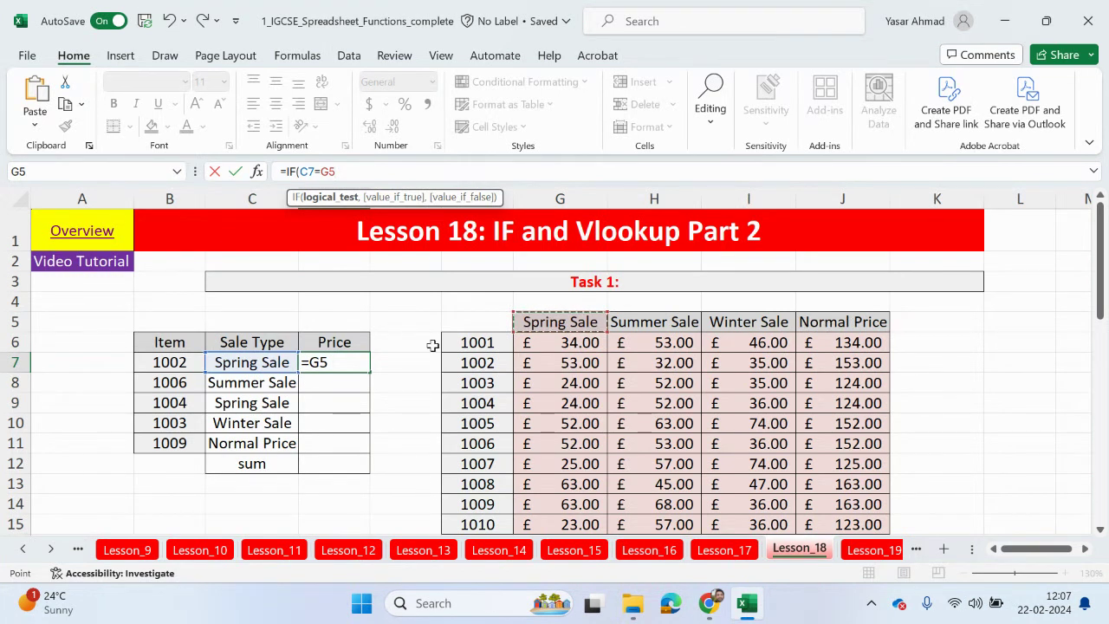
key("F4")
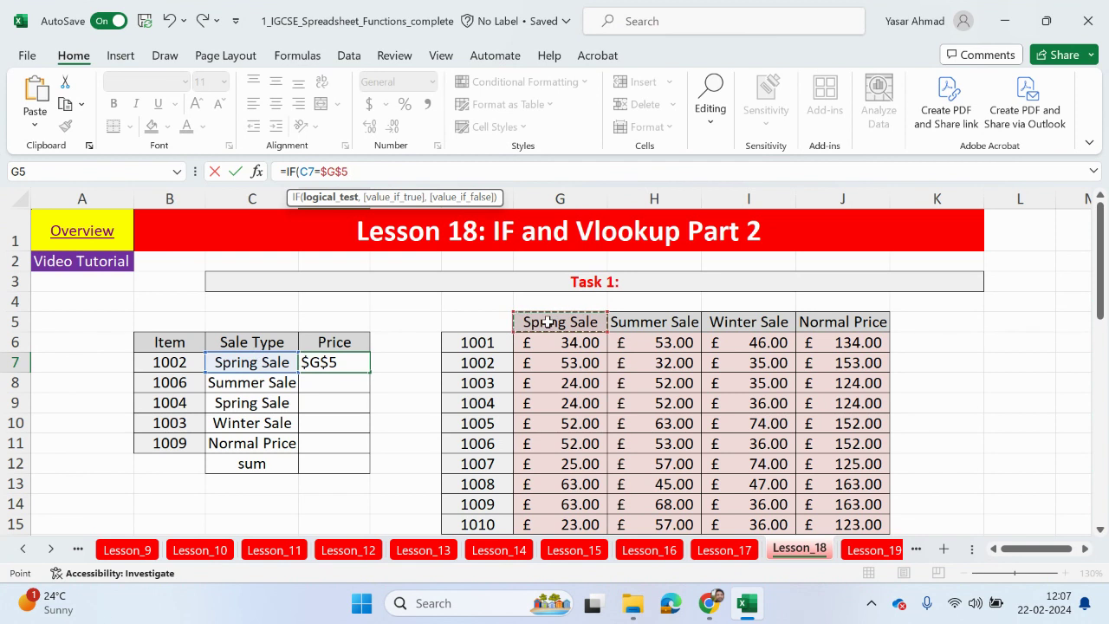
Step: Add VLOOKUP(B7,$F$6:$G$15,2,FALSE) as the value-if-true of the Spring Sale test in D7's formula
type(",")
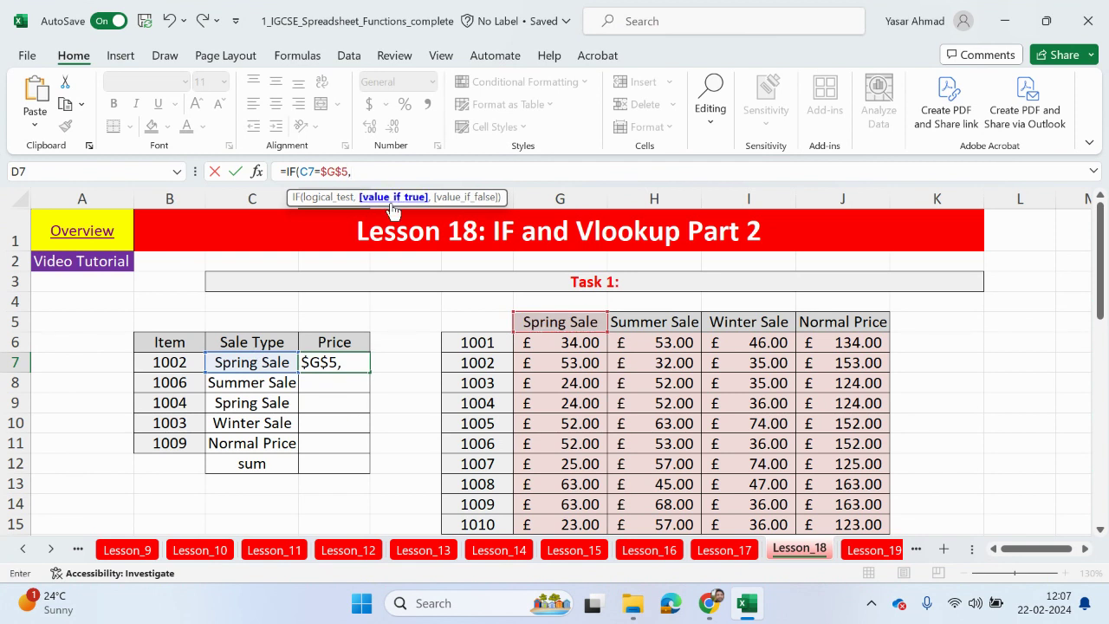
type("vloo")
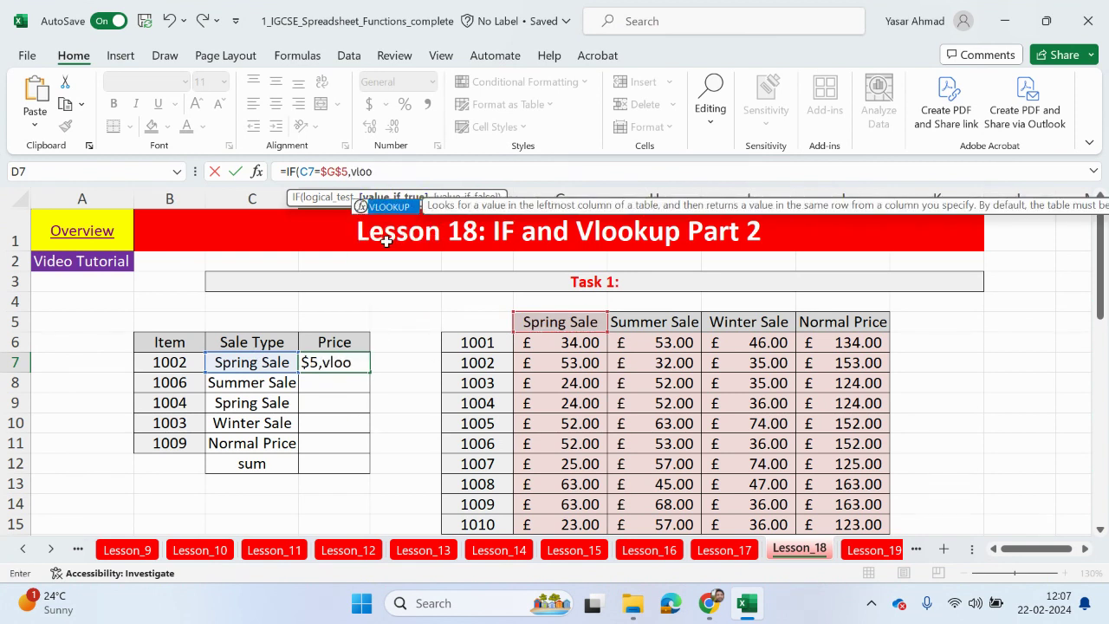
double_click(390, 207)
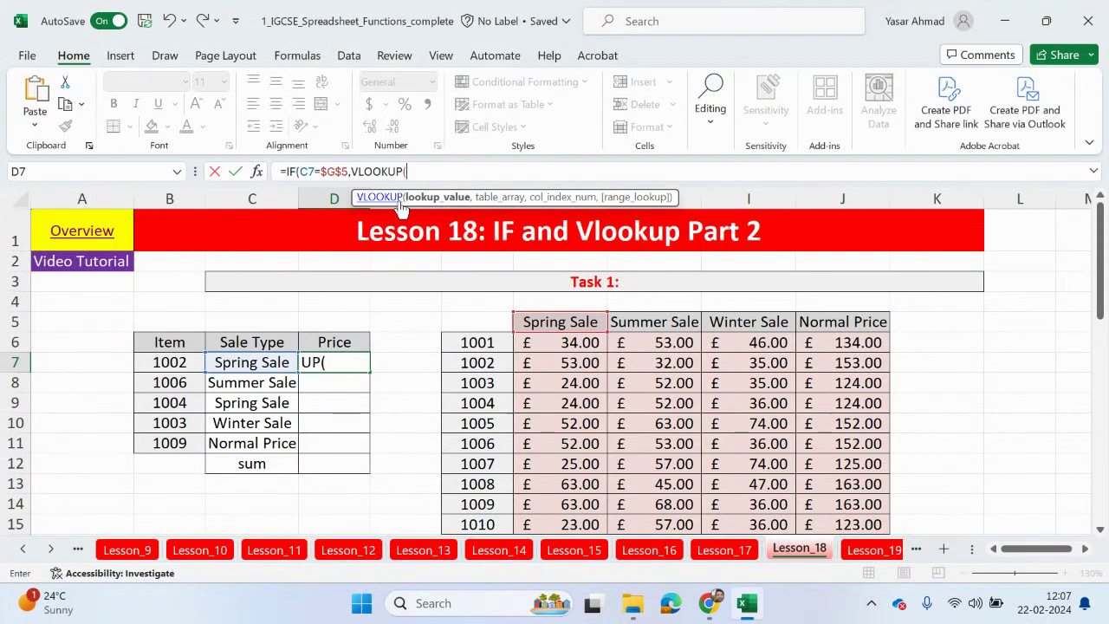
left_click(173, 364)
type(",")
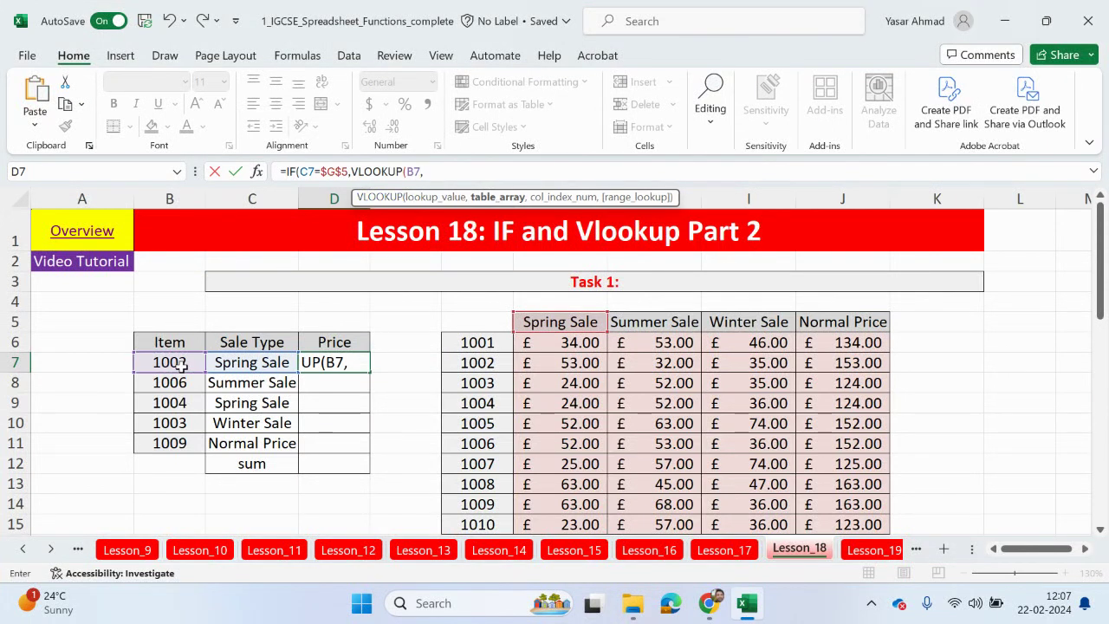
left_click_drag(465, 342, 546, 504)
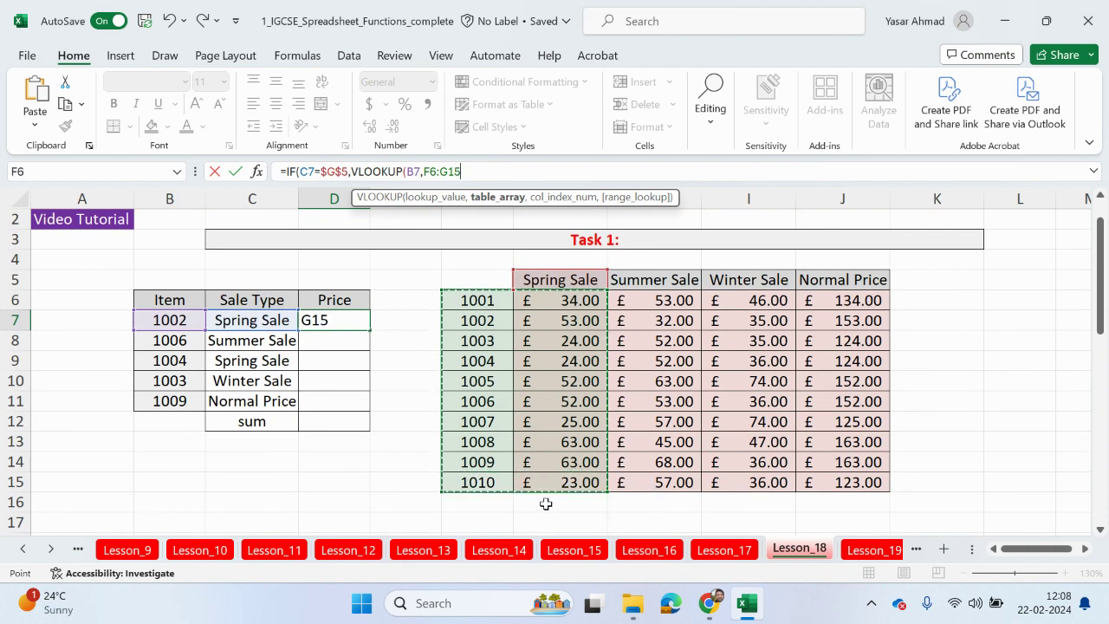
key("F4")
type(",")
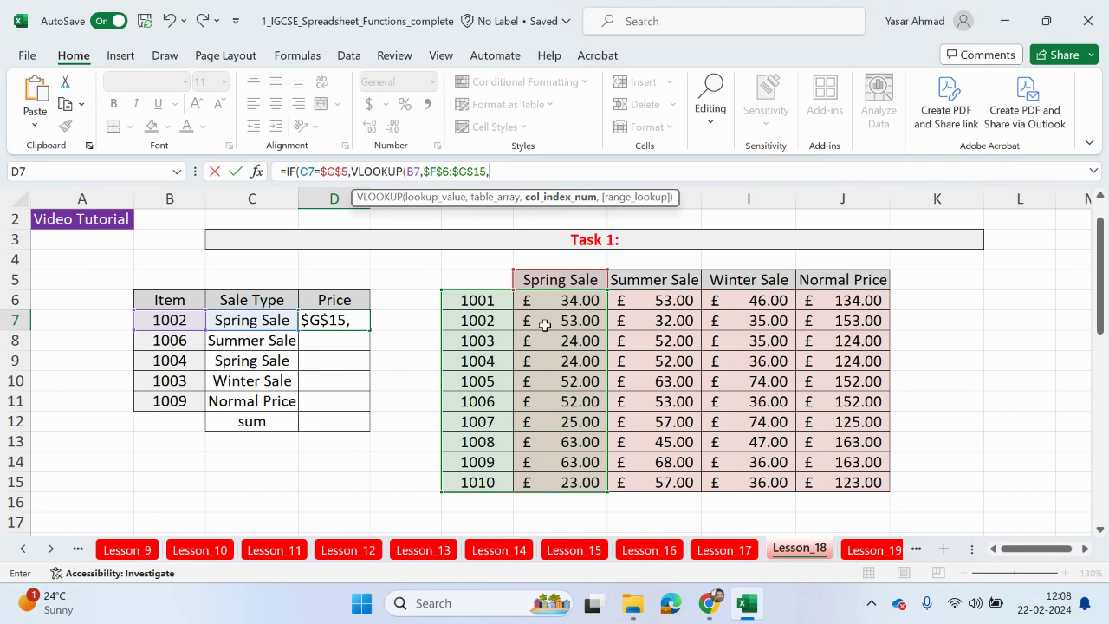
type("2,")
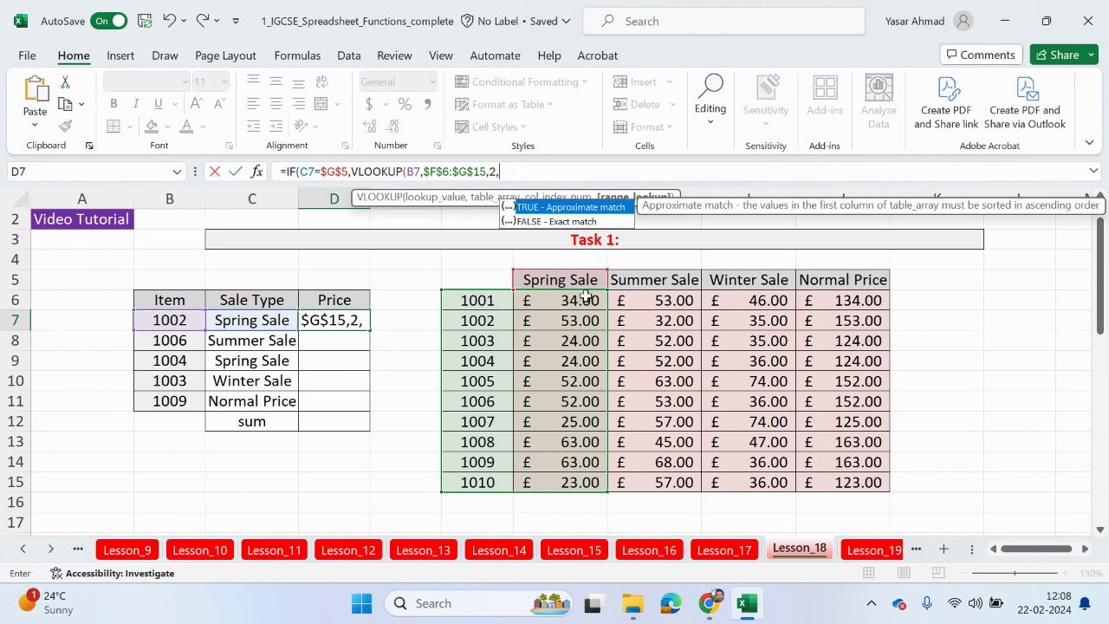
double_click(559, 222)
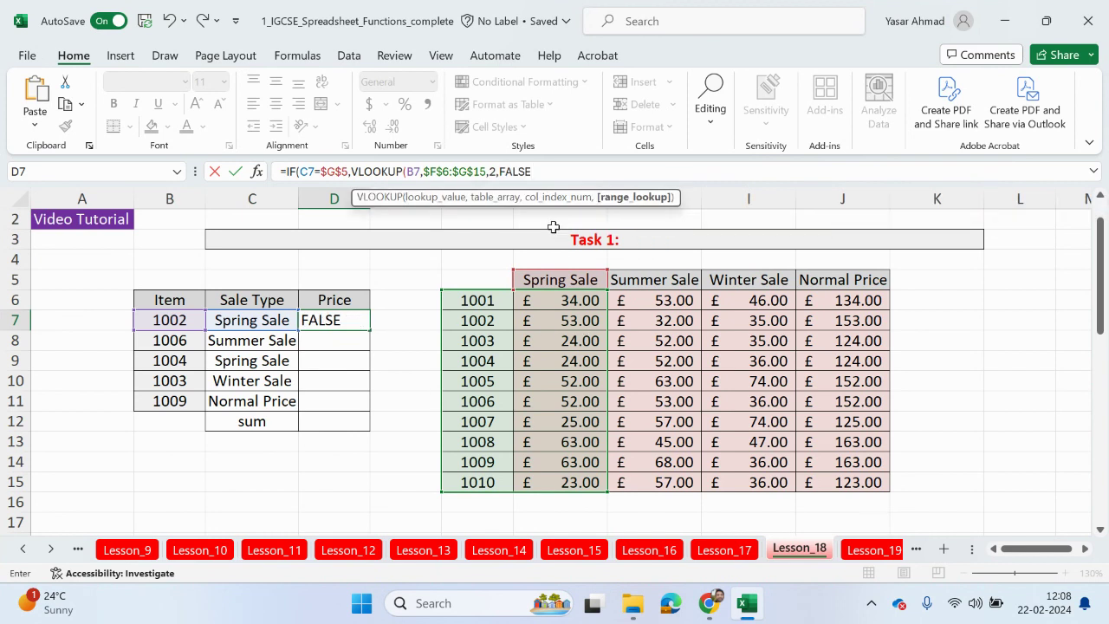
type(")")
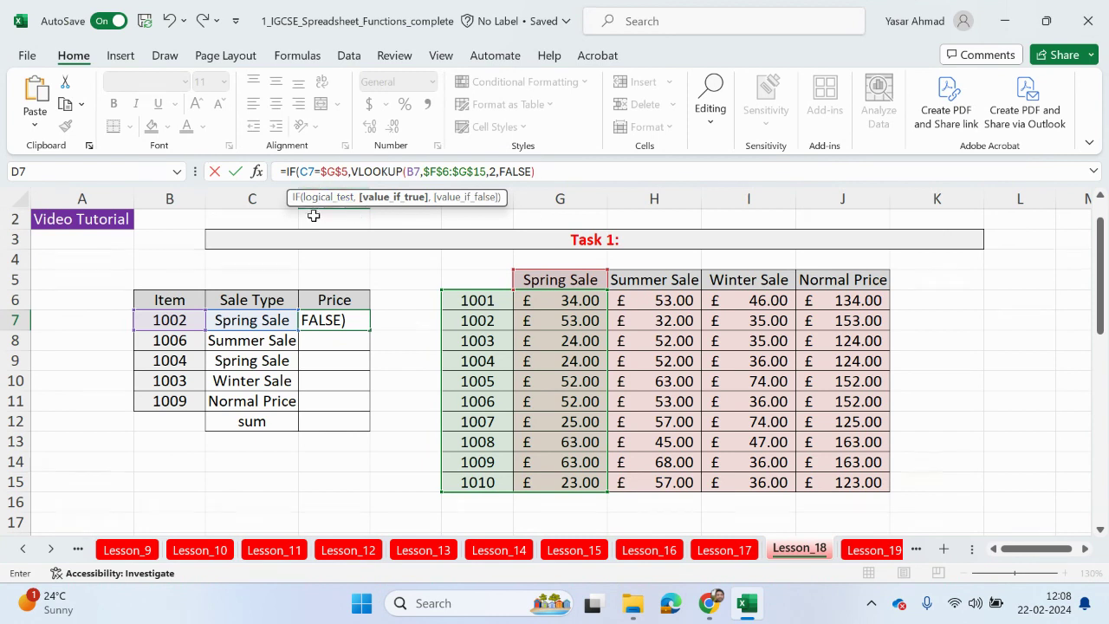
Step: Nest a second IF as the value-if-false, testing C7=$H$5 with an absolute reference to the Summer Sale heading
type(",")
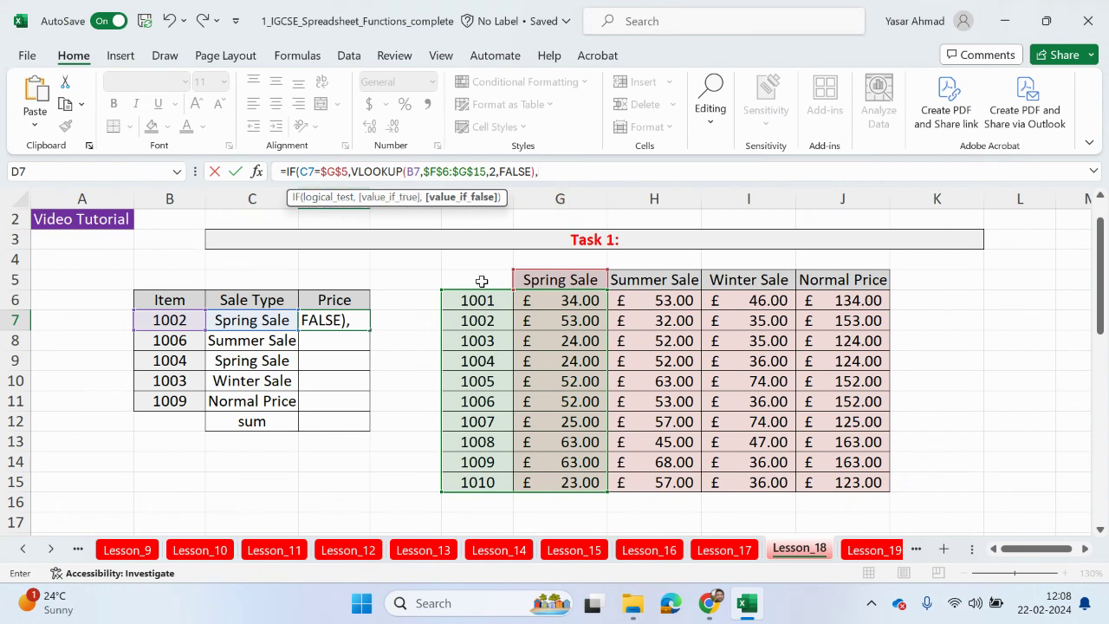
type("if")
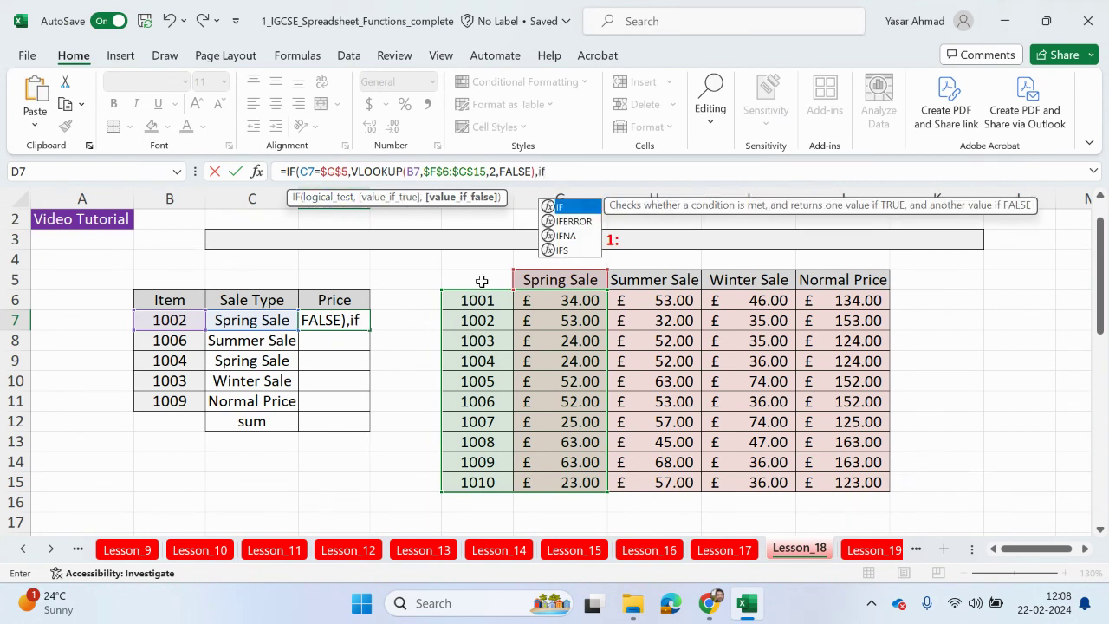
double_click(568, 208)
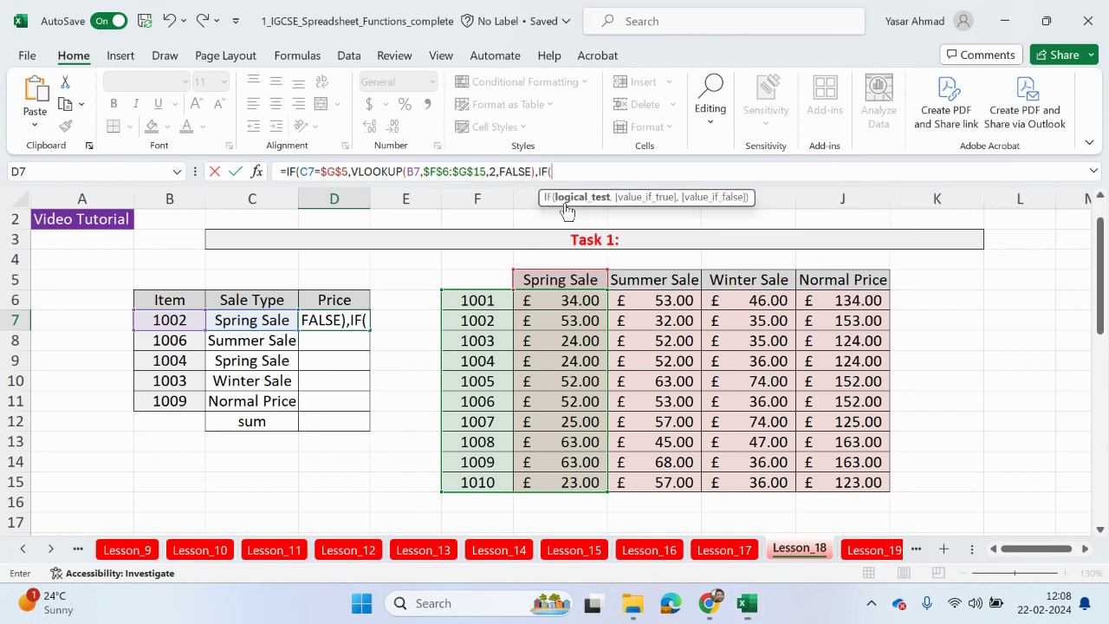
left_click(256, 322)
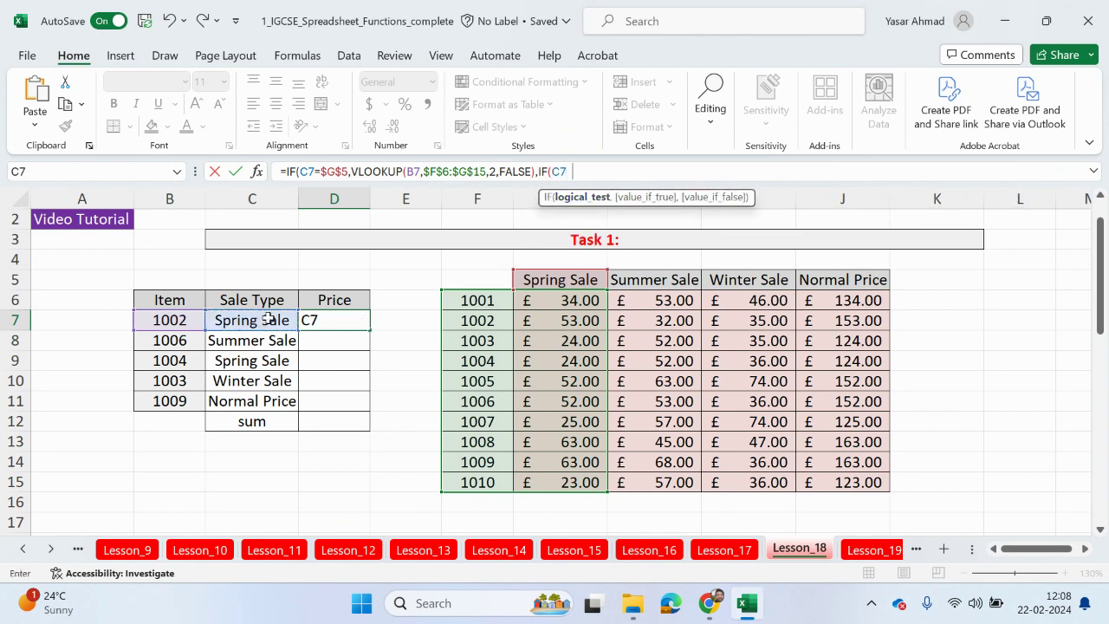
type("=")
left_click(673, 280)
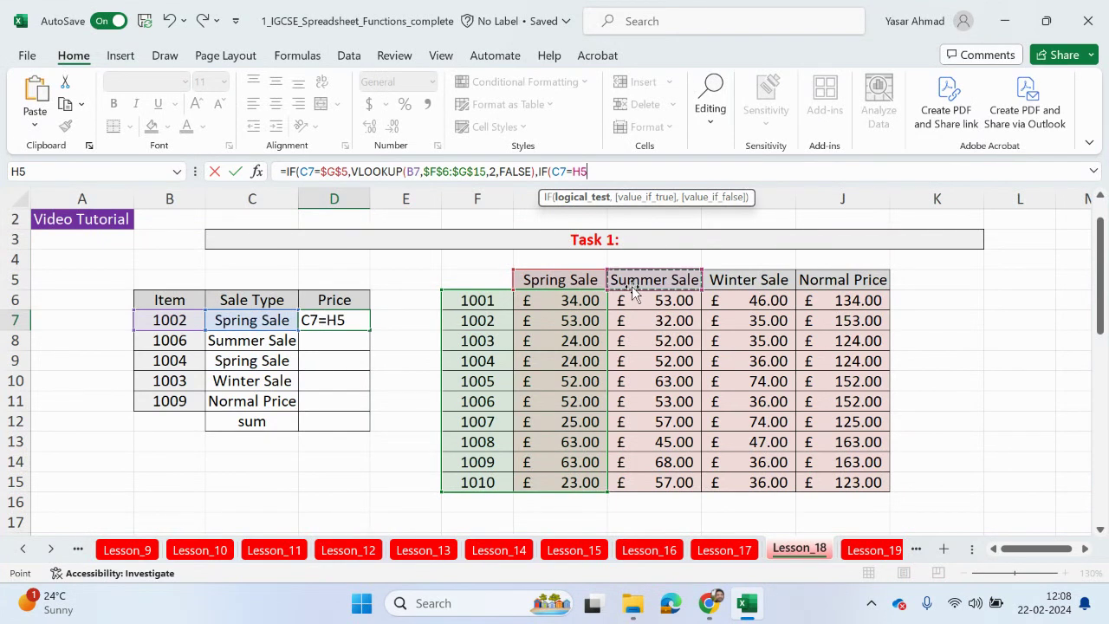
key("F4")
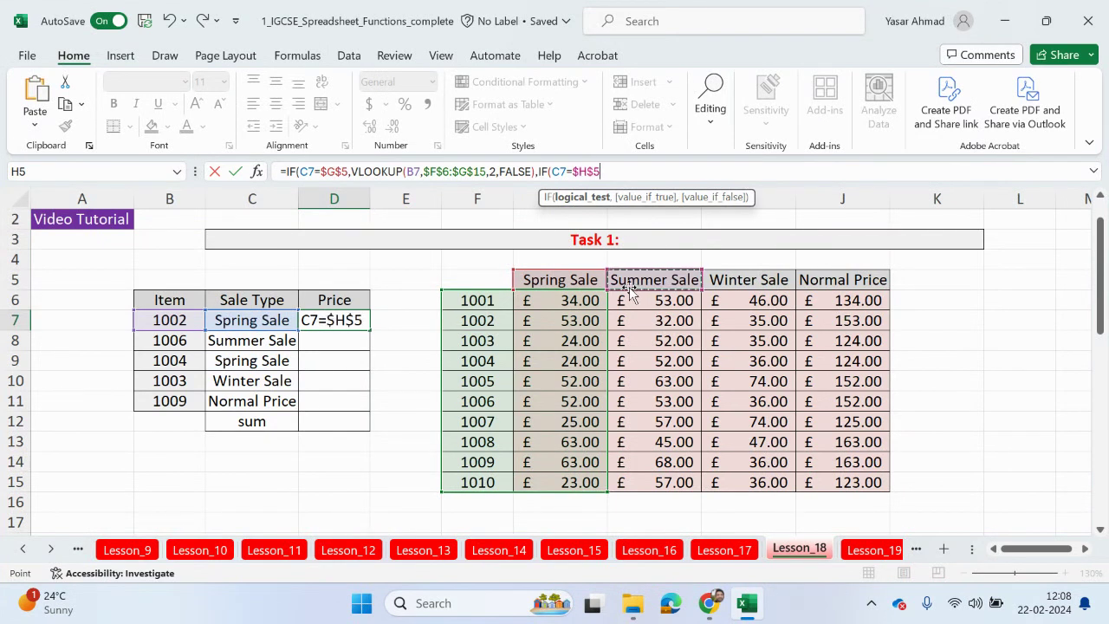
Step: Add VLOOKUP(B7,$F$6:$H$15,3,FALSE) as the value-if-true of the Summer Sale test
type(",vlo")
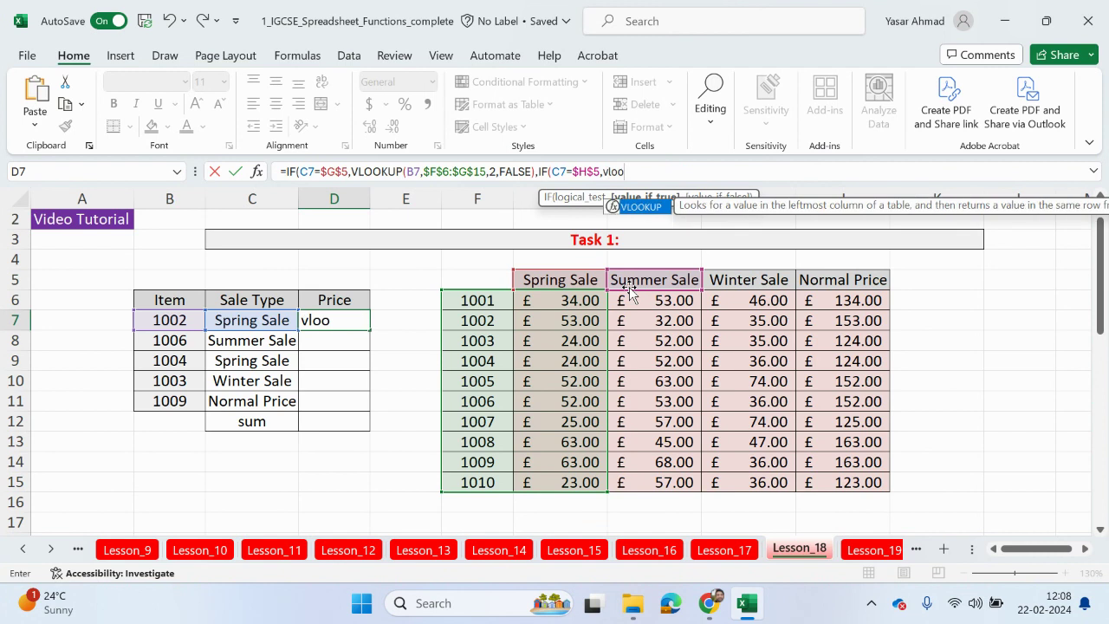
type("o")
double_click(641, 209)
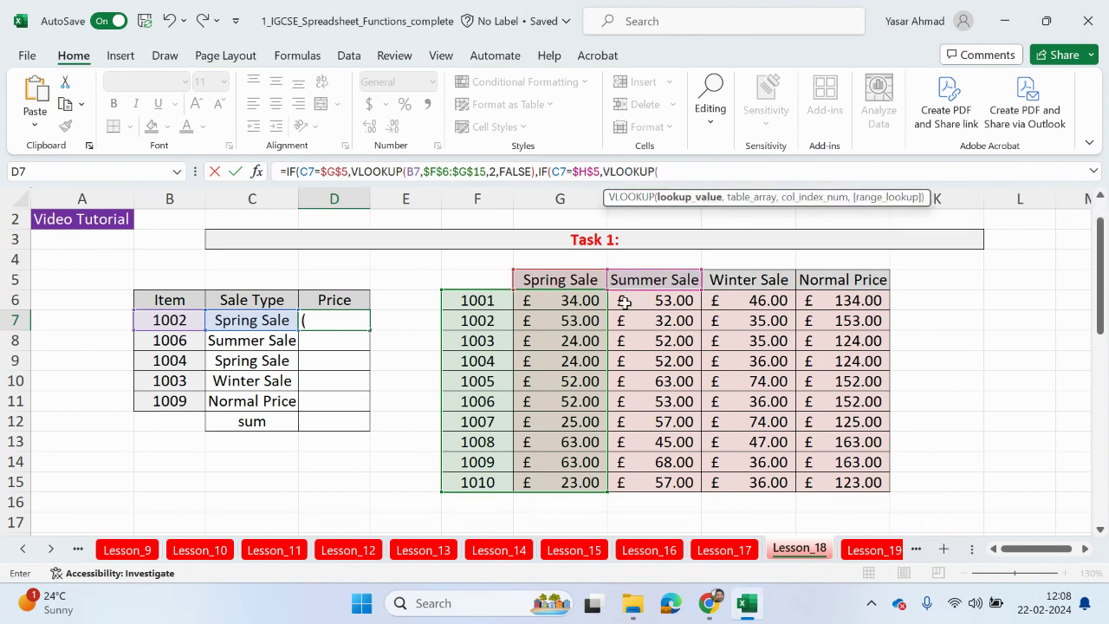
left_click(160, 320)
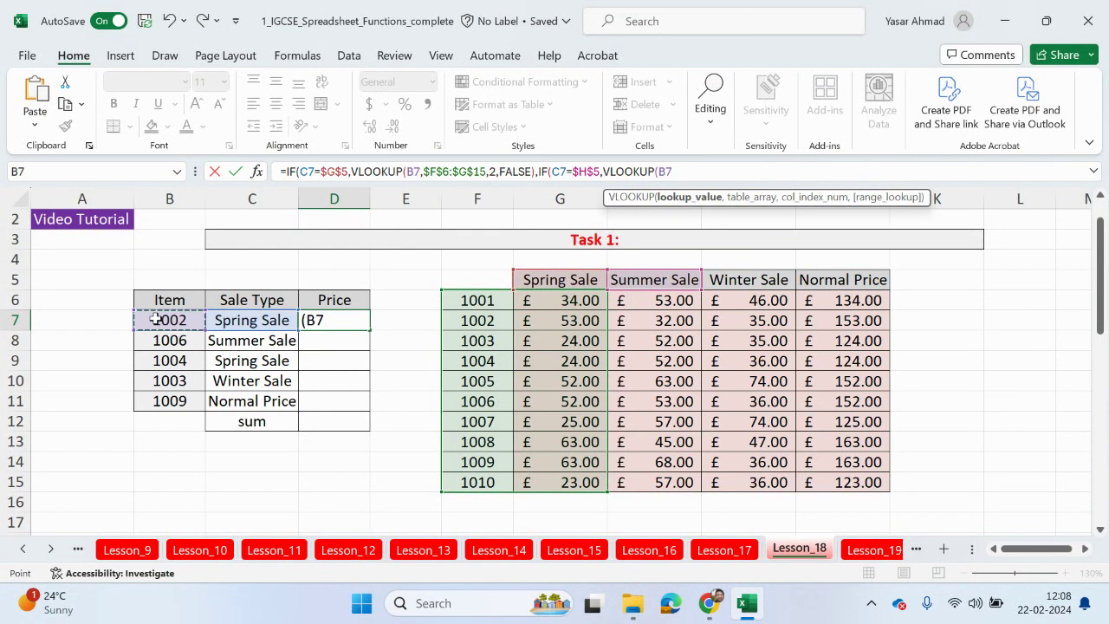
type(",")
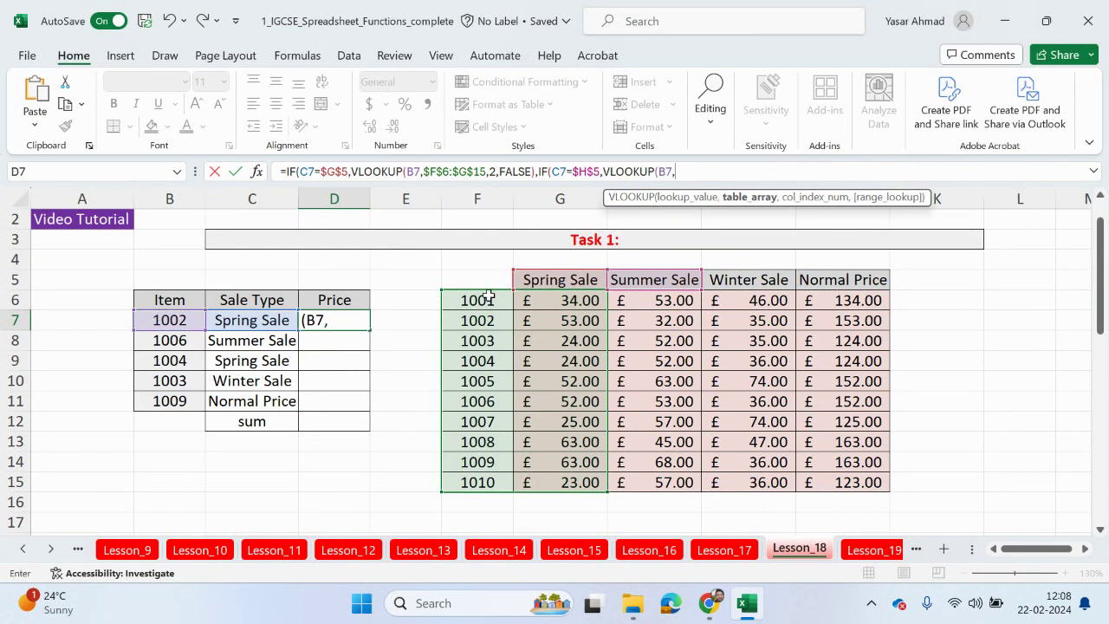
left_click_drag(472, 301, 673, 487)
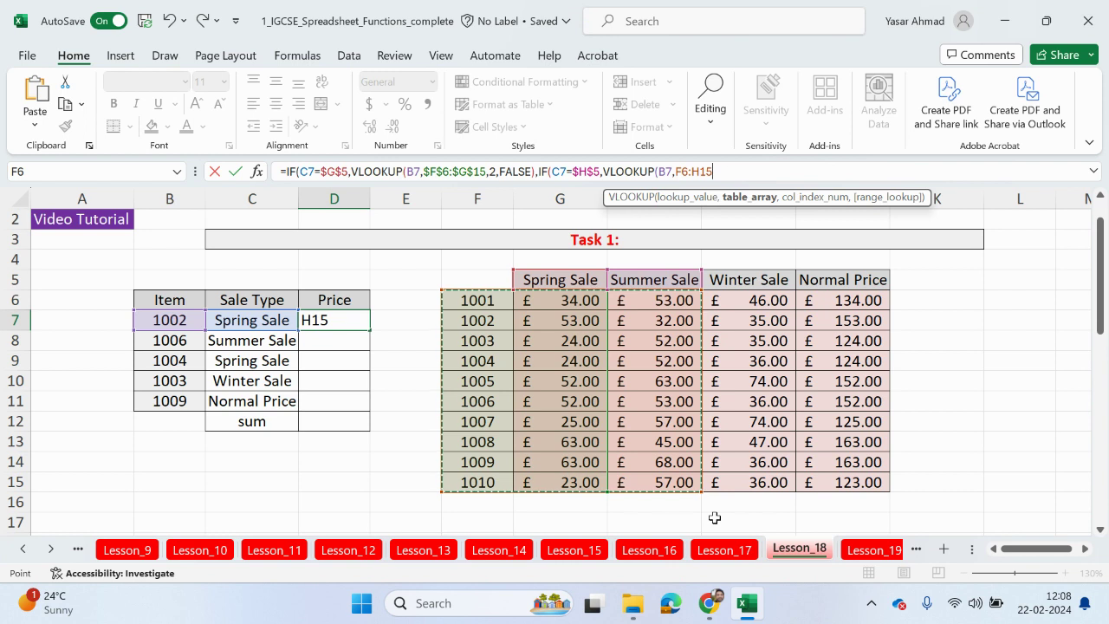
key("F4")
type(",")
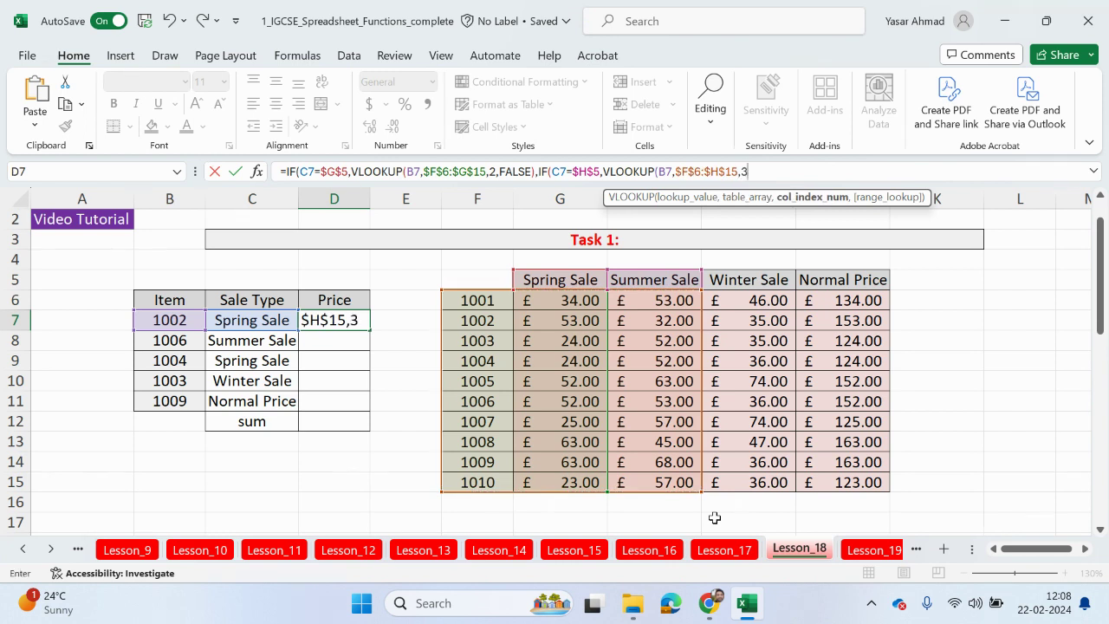
type("3,")
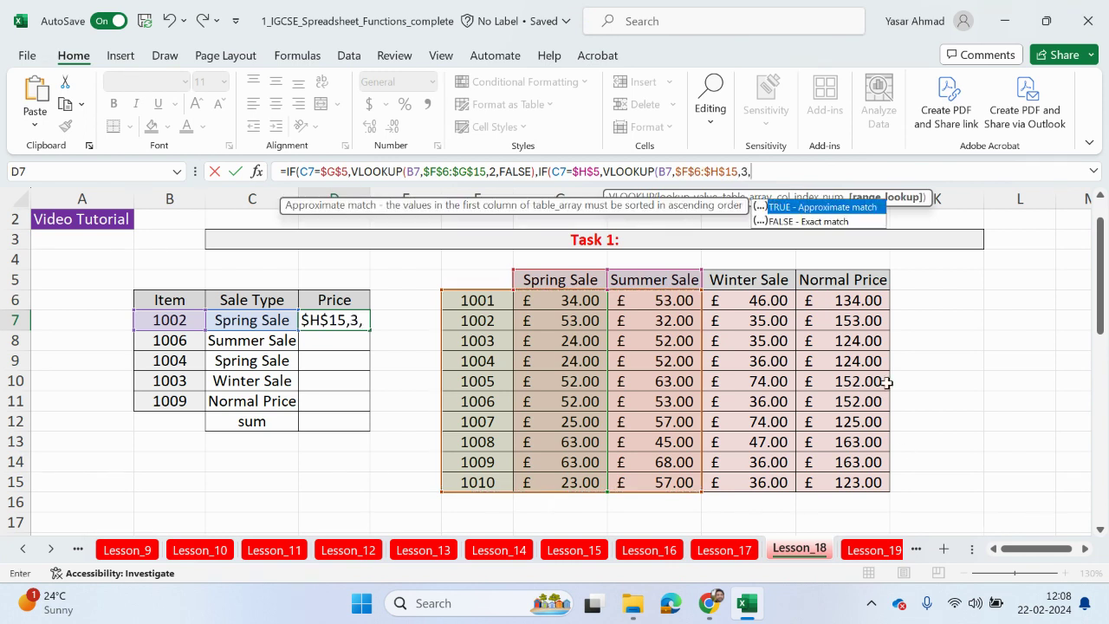
double_click(833, 222)
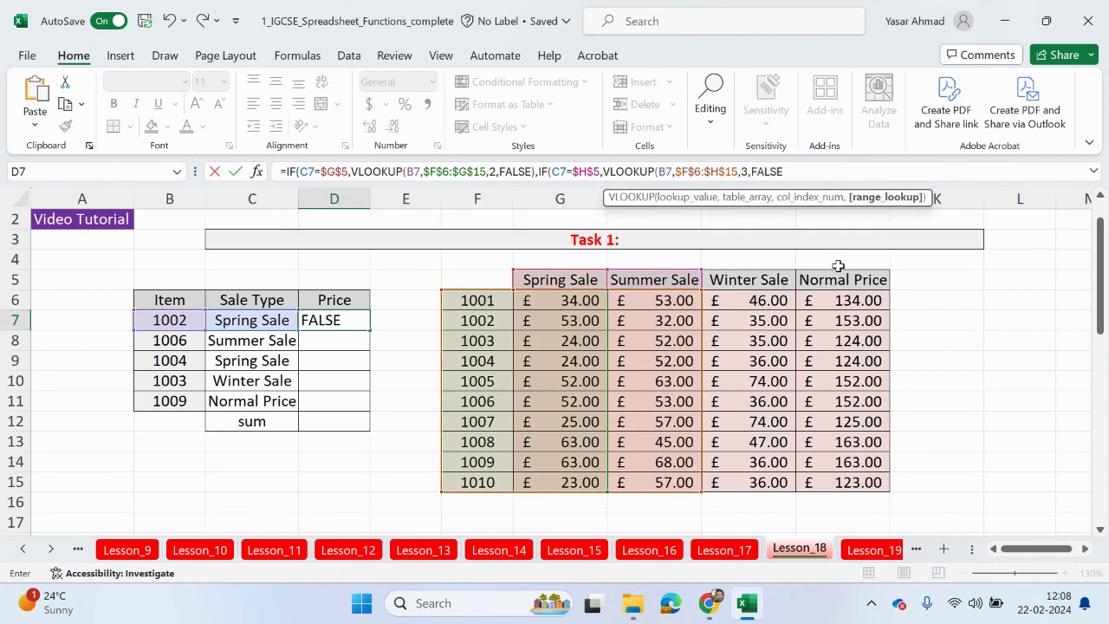
type(")")
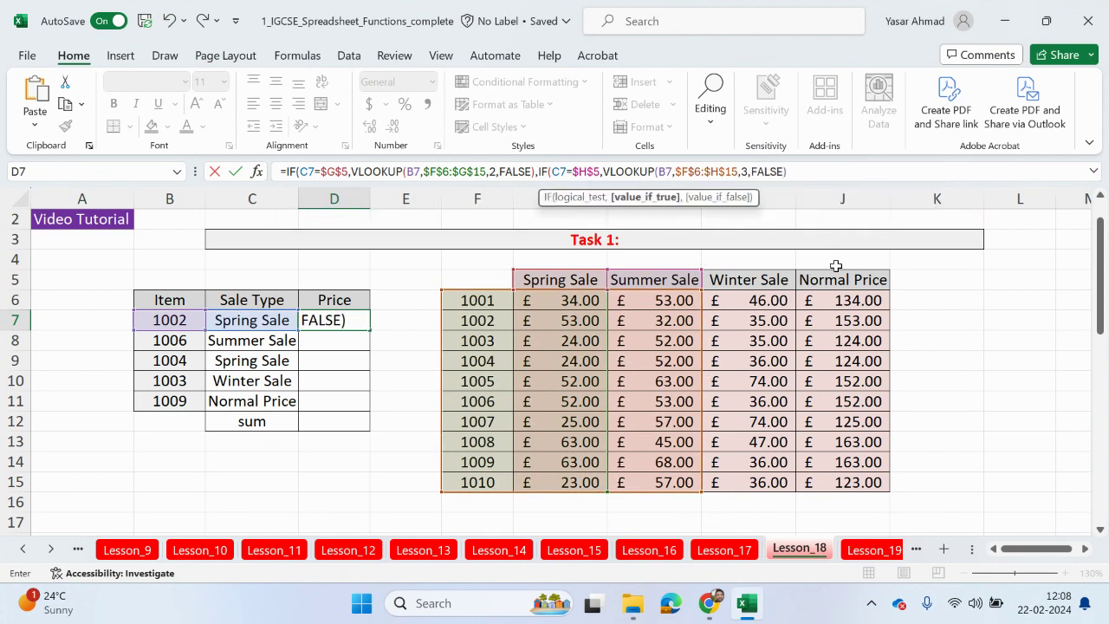
Step: Nest a third IF as the value-if-false, testing C7=$I$5 with an absolute reference to the Winter Sale heading
type(",")
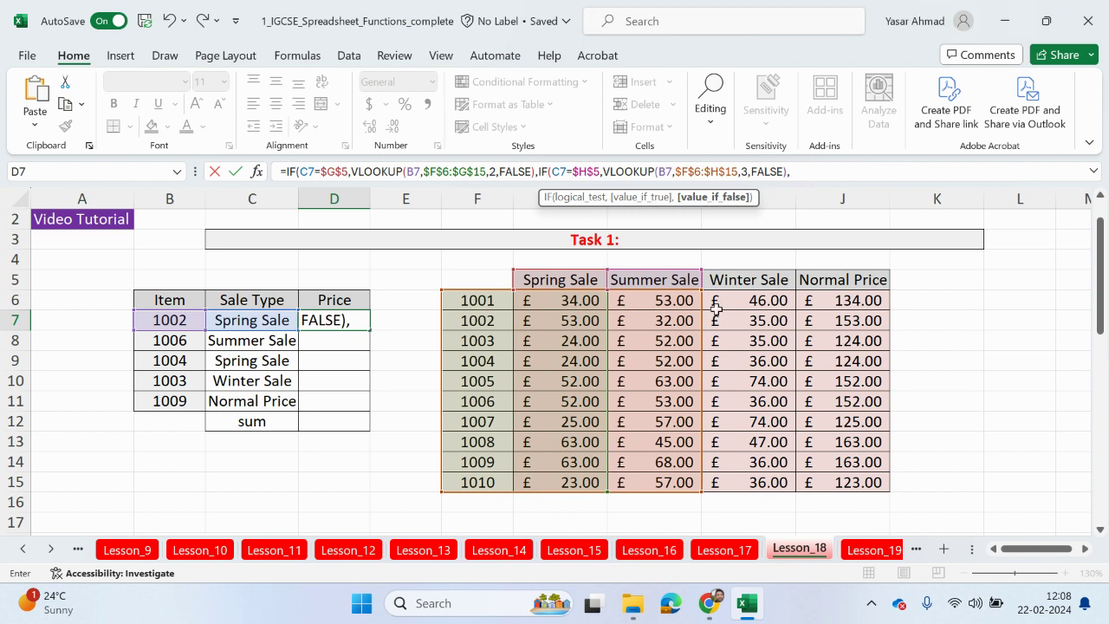
type("if")
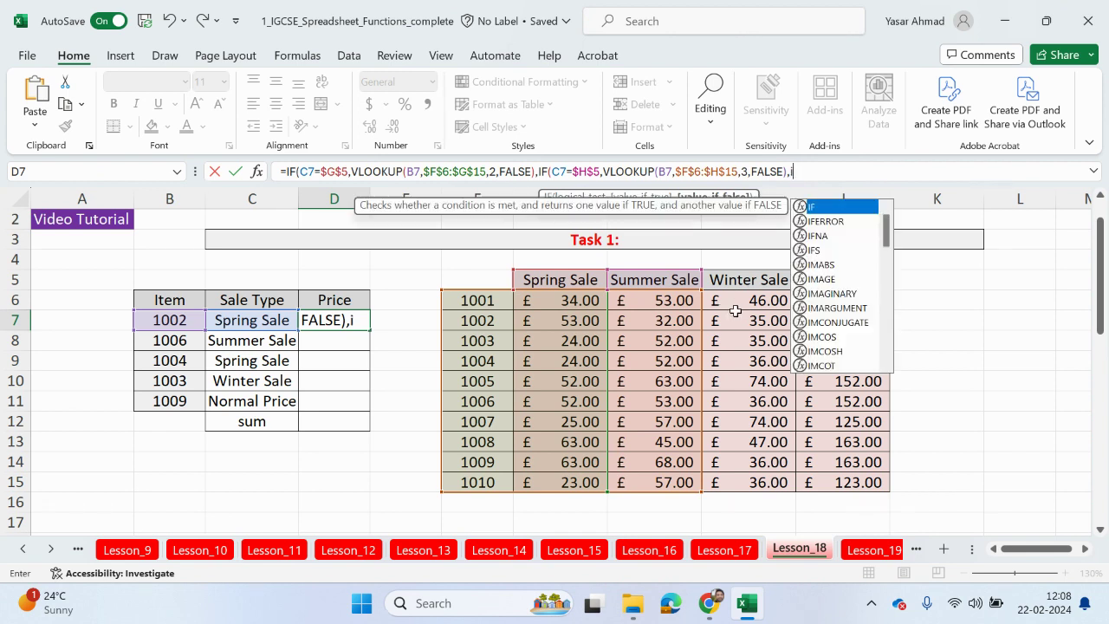
double_click(817, 208)
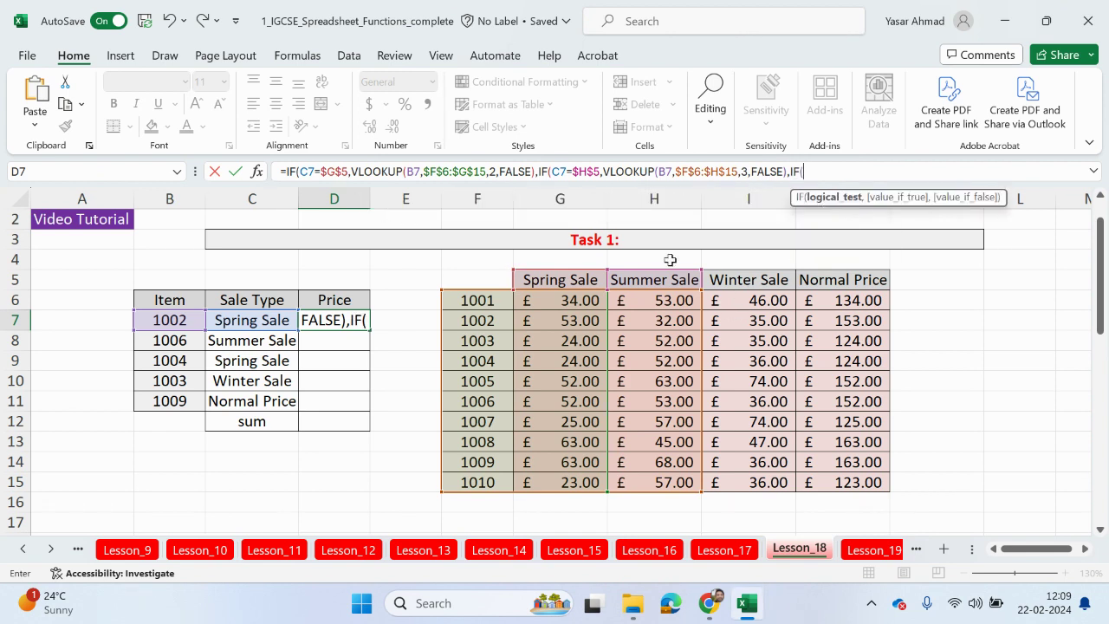
left_click(232, 320)
type("=")
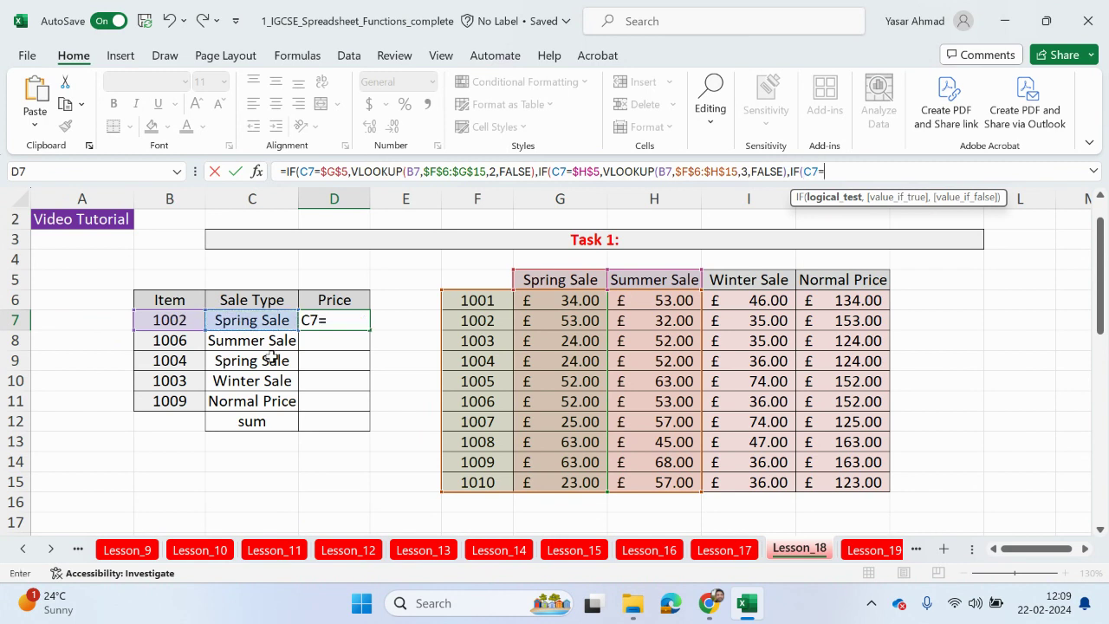
left_click(769, 283)
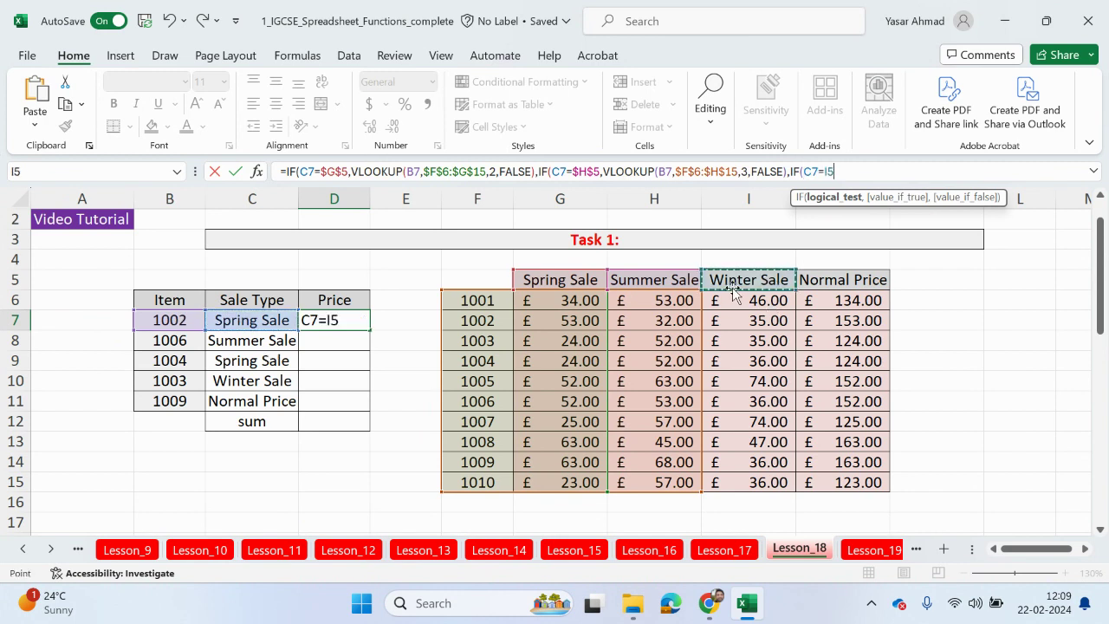
key("F4")
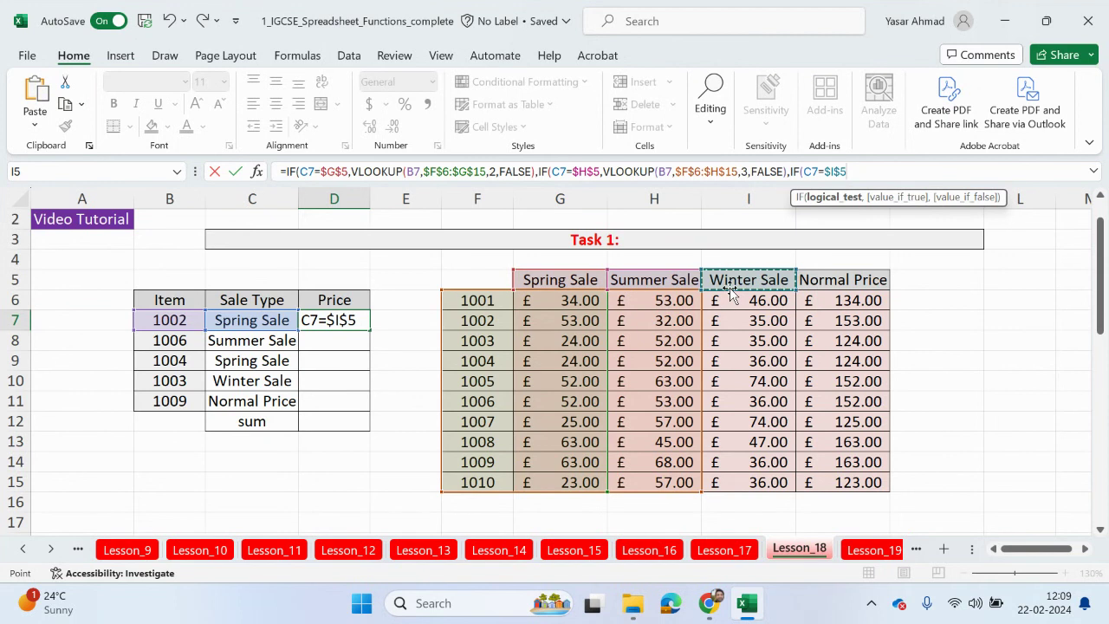
Step: Add VLOOKUP(B7,$F$6:$I$15,4,FALSE) as the value-if-true of the Winter Sale test
type(",")
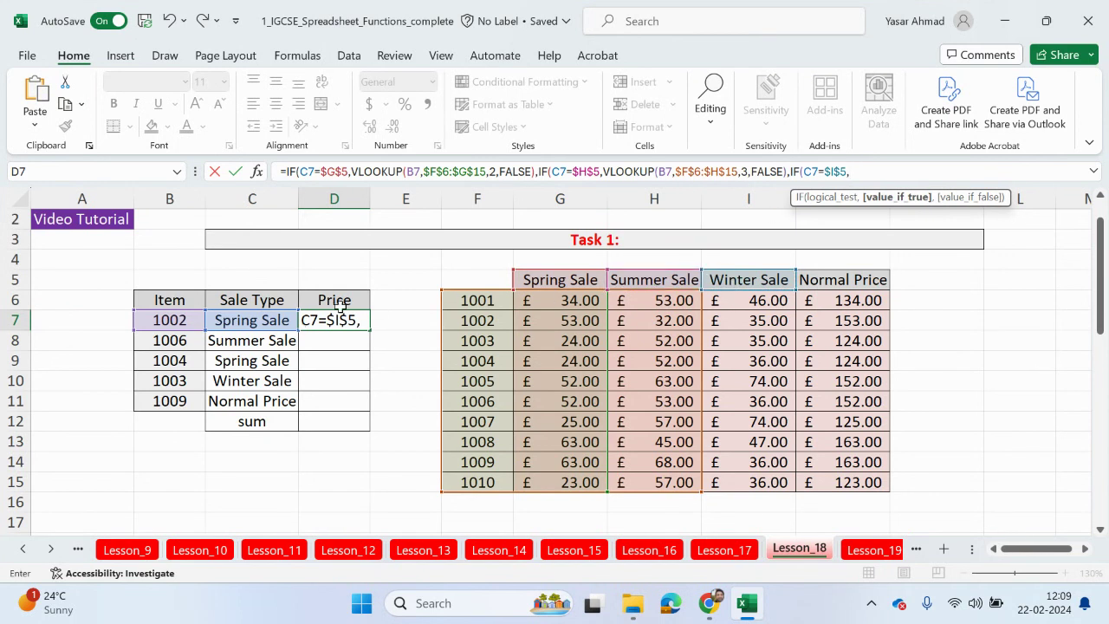
type("vlo")
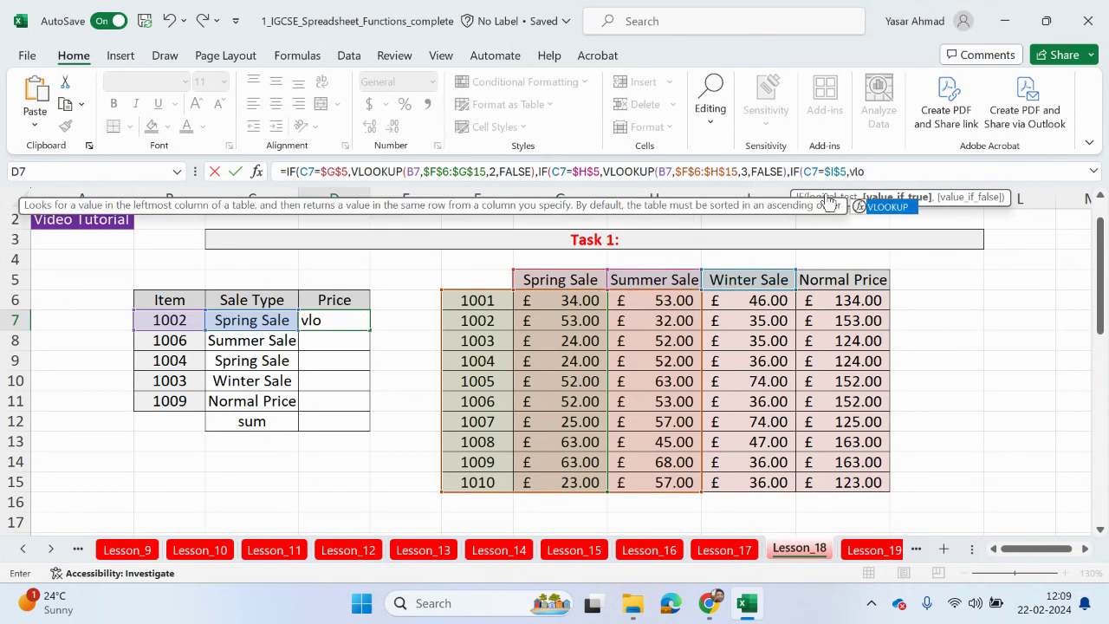
double_click(883, 208)
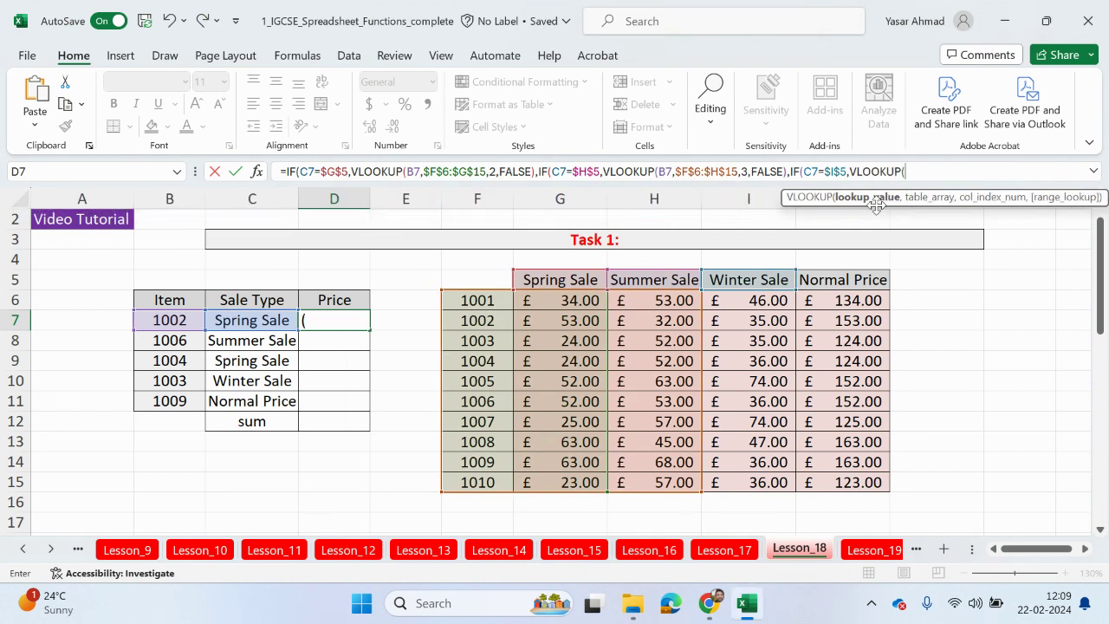
left_click(163, 319)
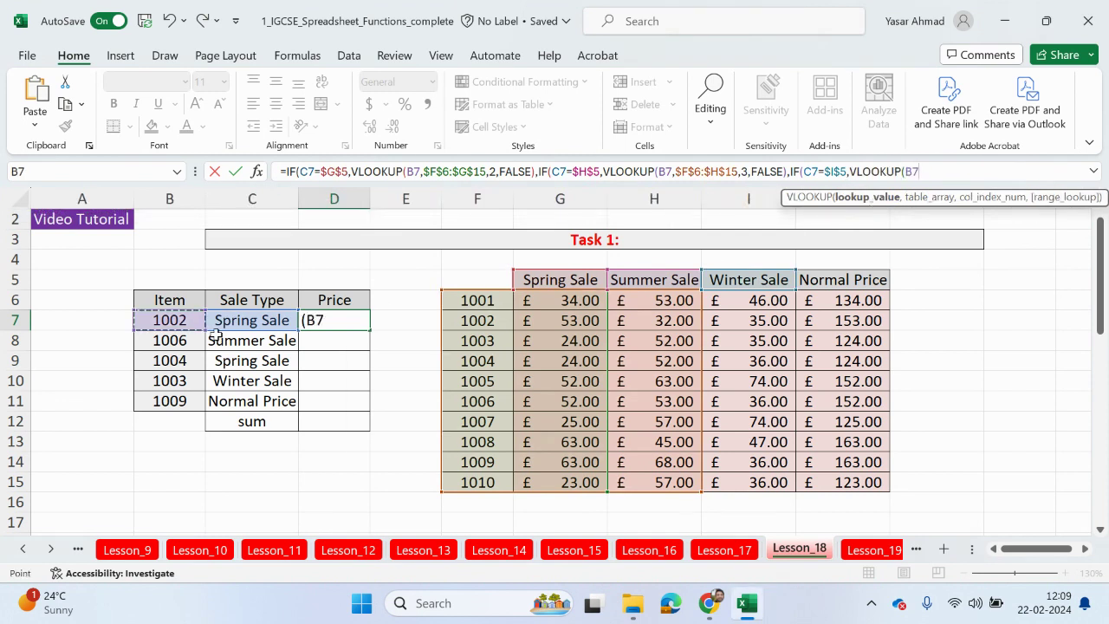
type(",")
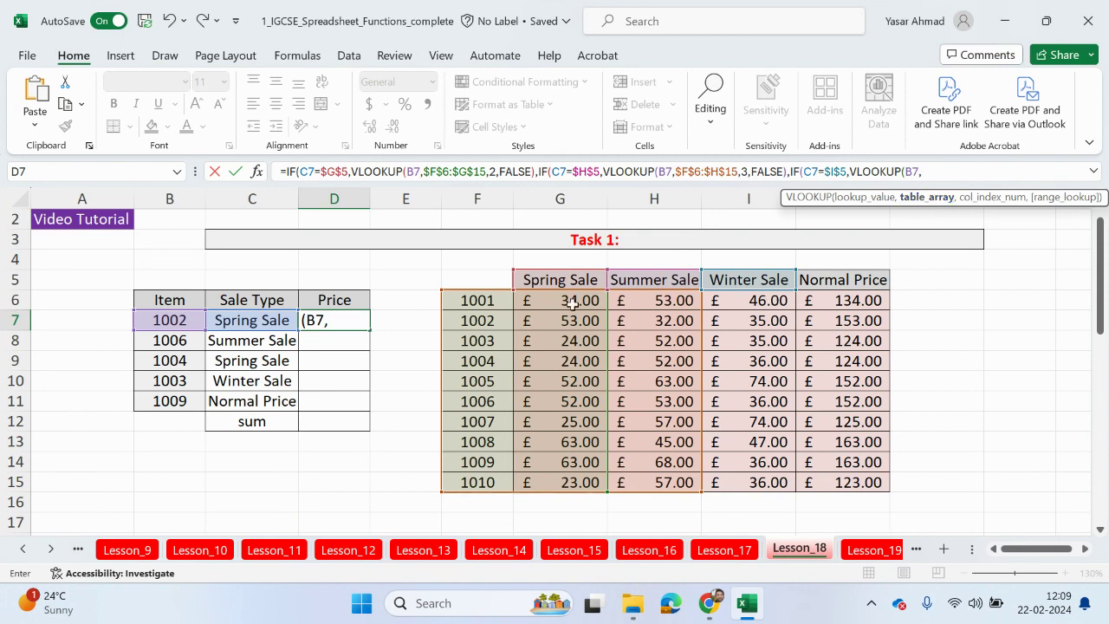
left_click_drag(476, 307, 720, 485)
key("F4")
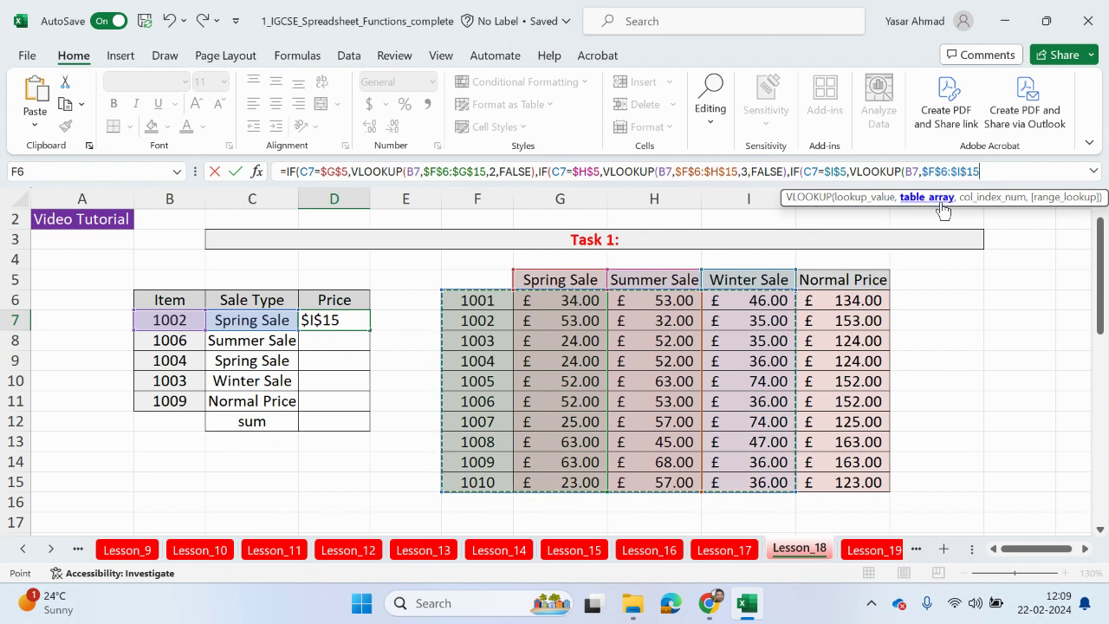
type(",")
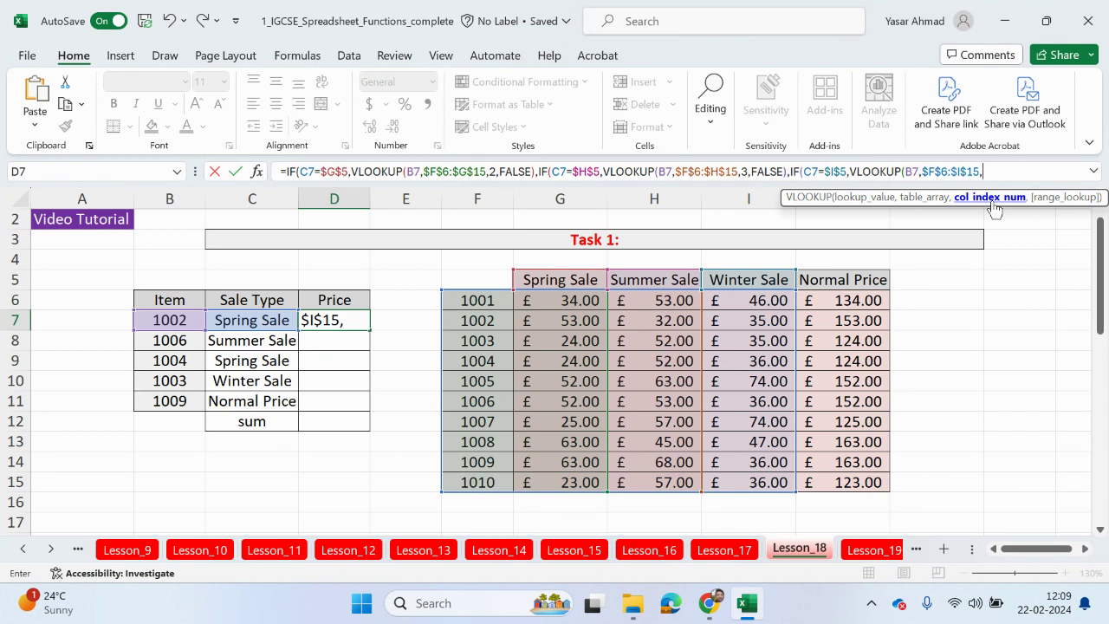
type("4,")
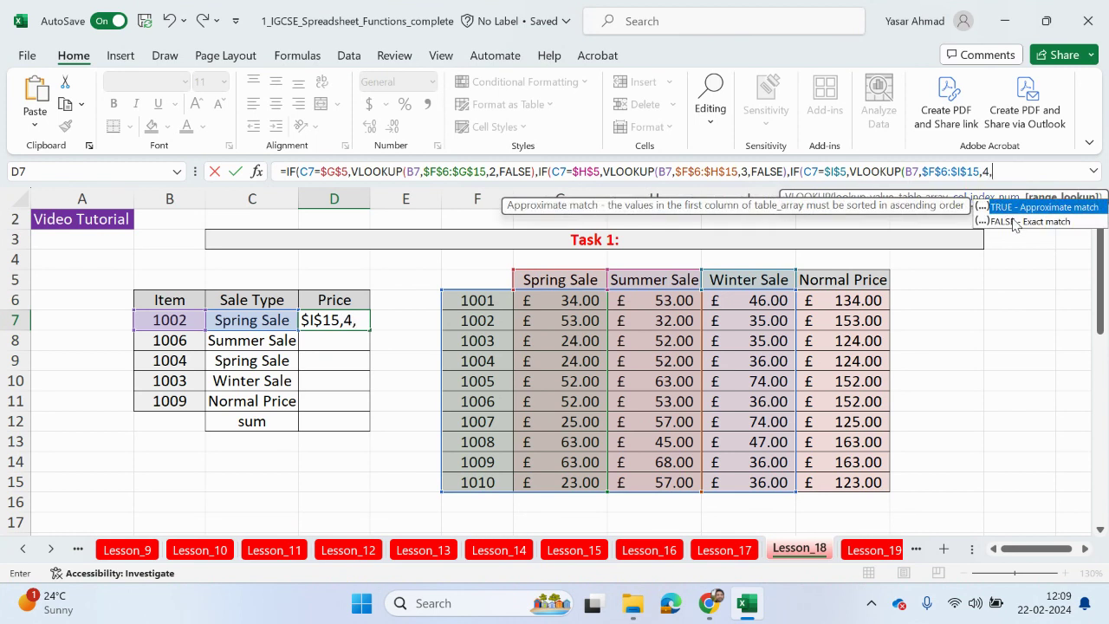
double_click(1013, 222)
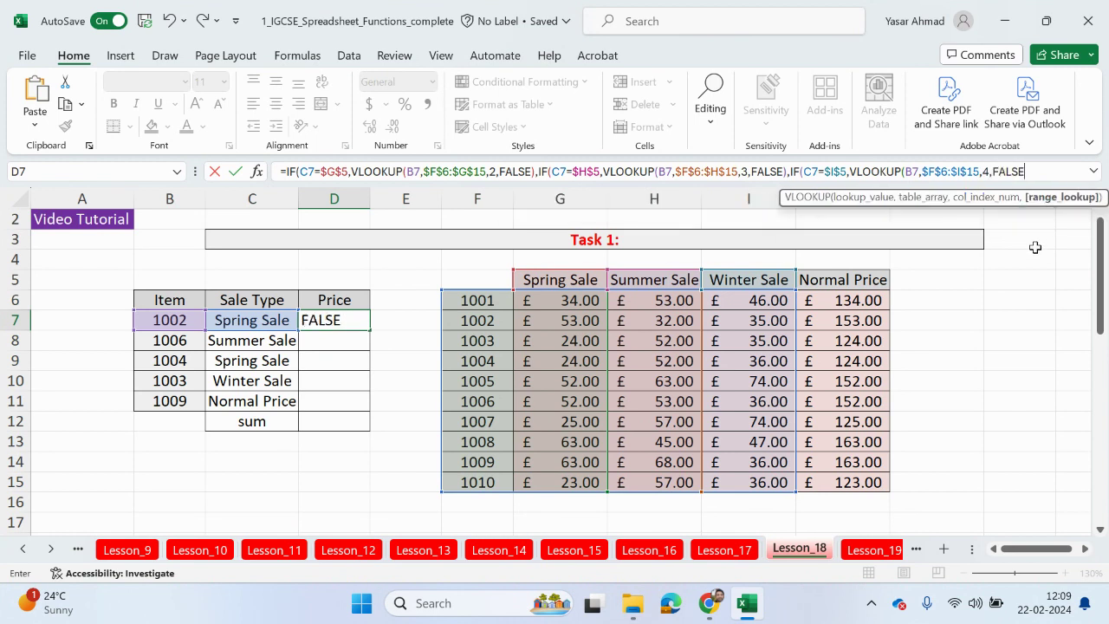
type(")")
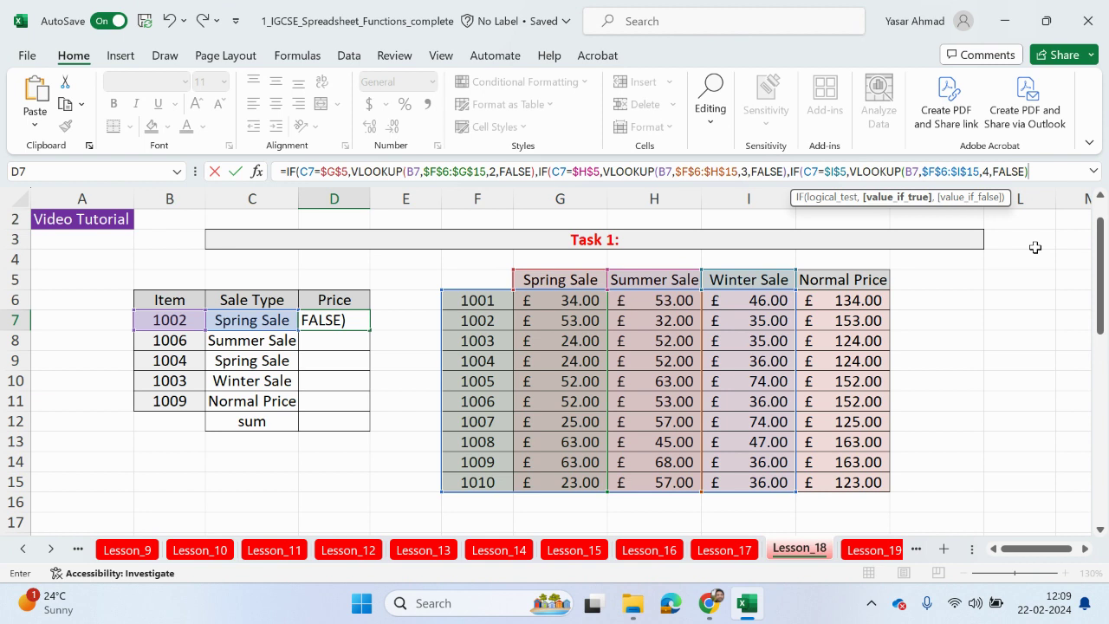
Step: Nest a fourth IF as the value-if-false, testing C7=$J$5 with an absolute reference to the Normal Price heading
type(",")
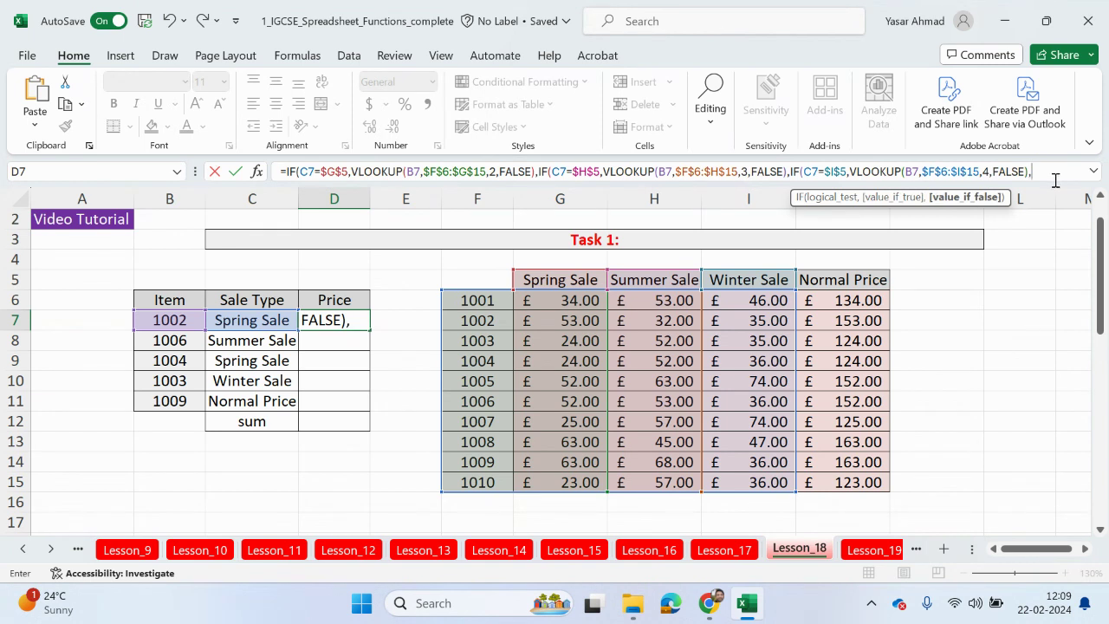
left_click_drag(1054, 183, 1052, 200)
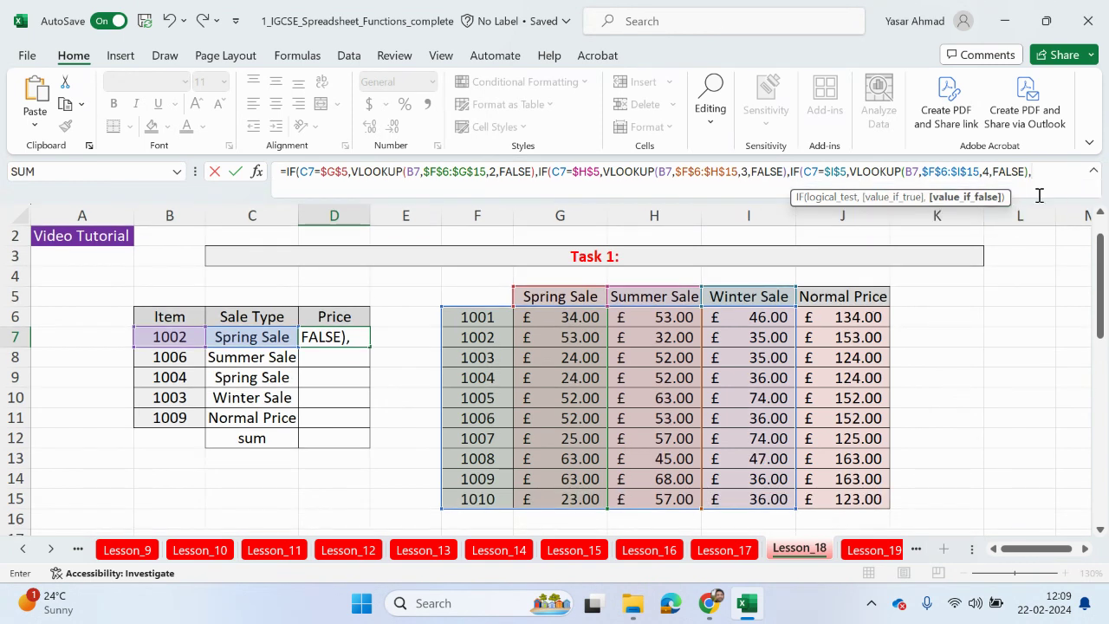
type("if")
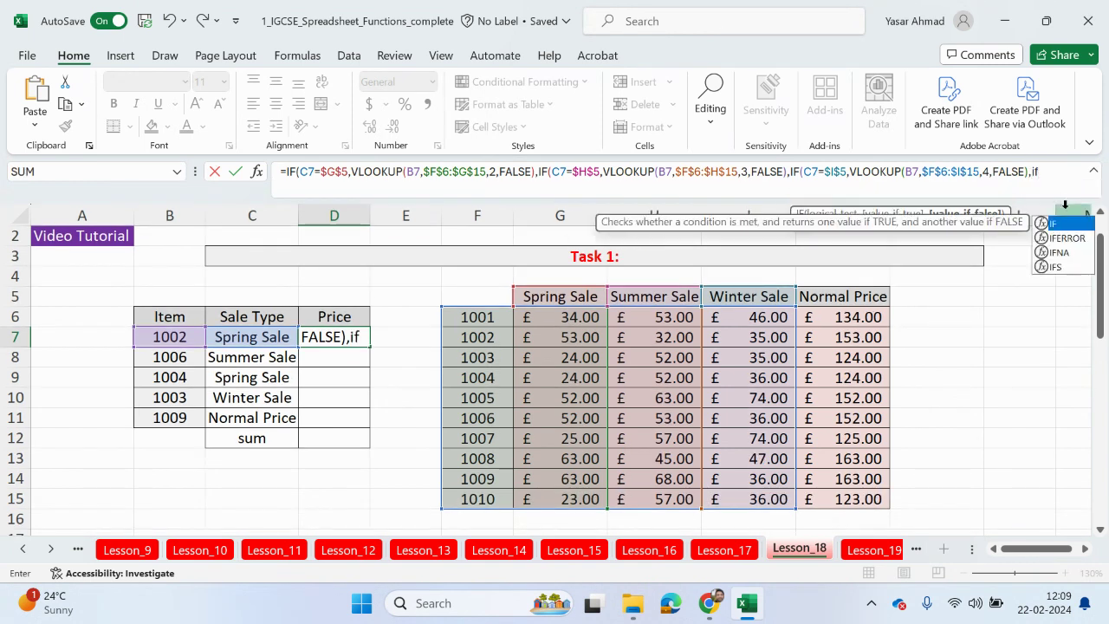
double_click(1059, 224)
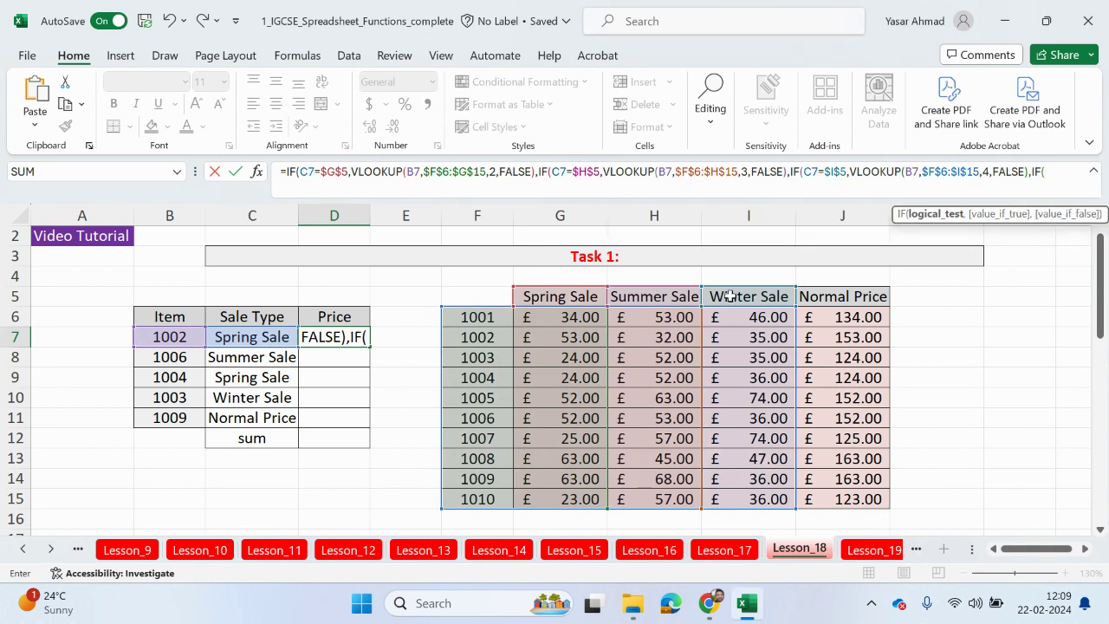
left_click(274, 336)
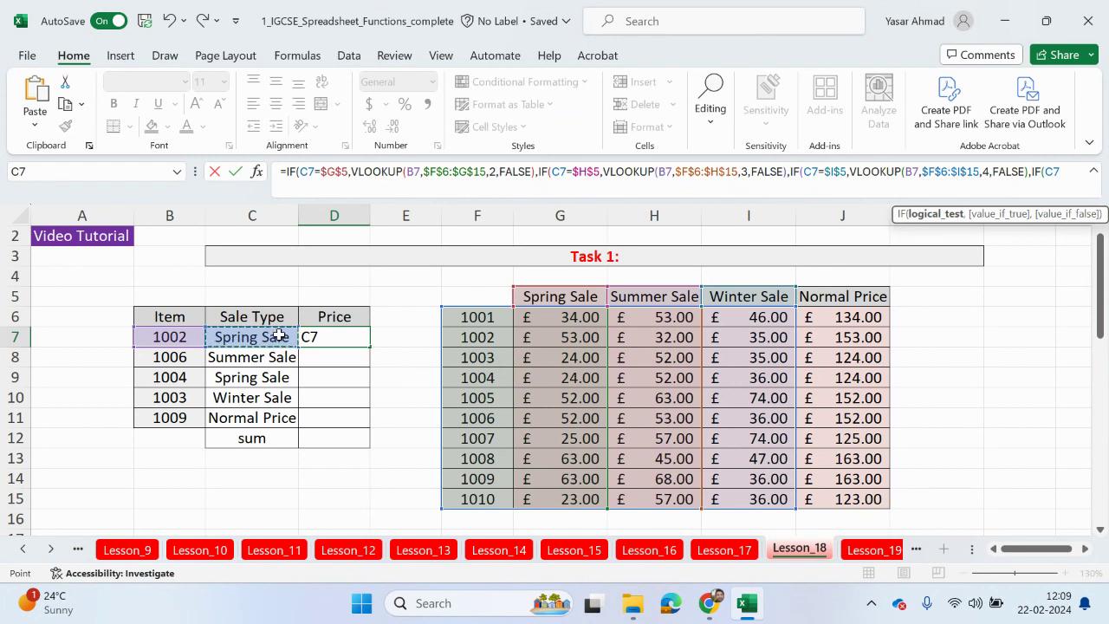
type("=")
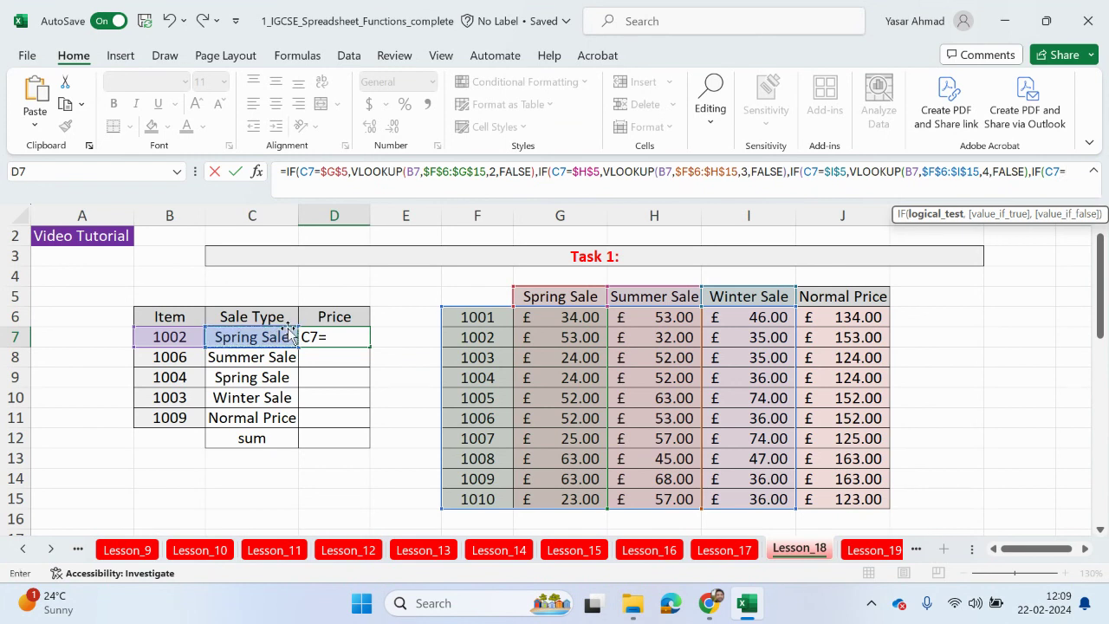
left_click(838, 296)
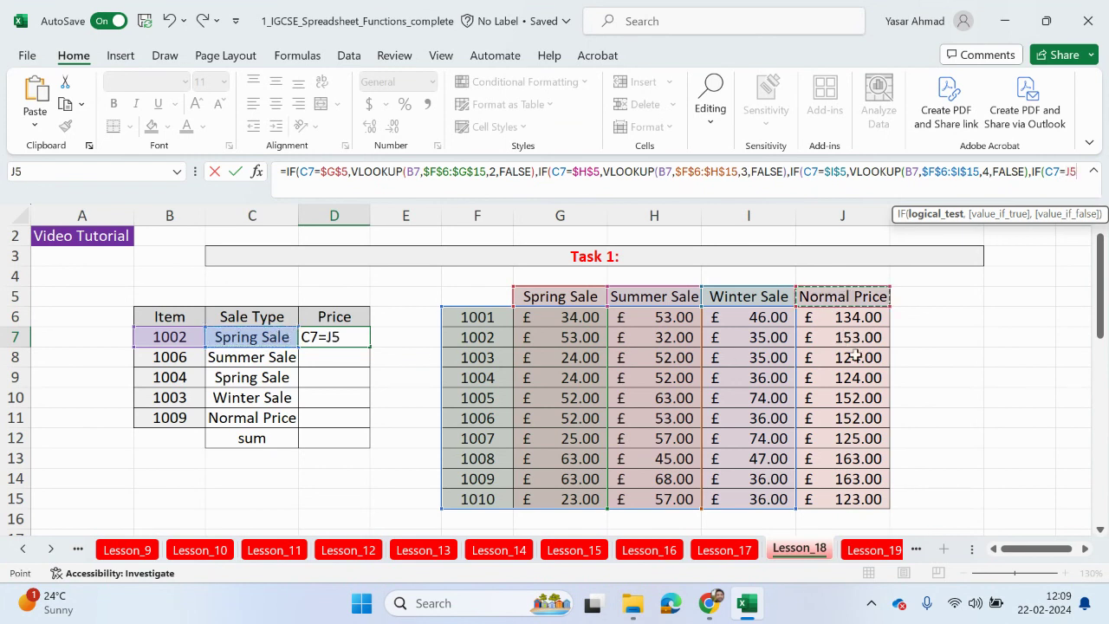
key("F4")
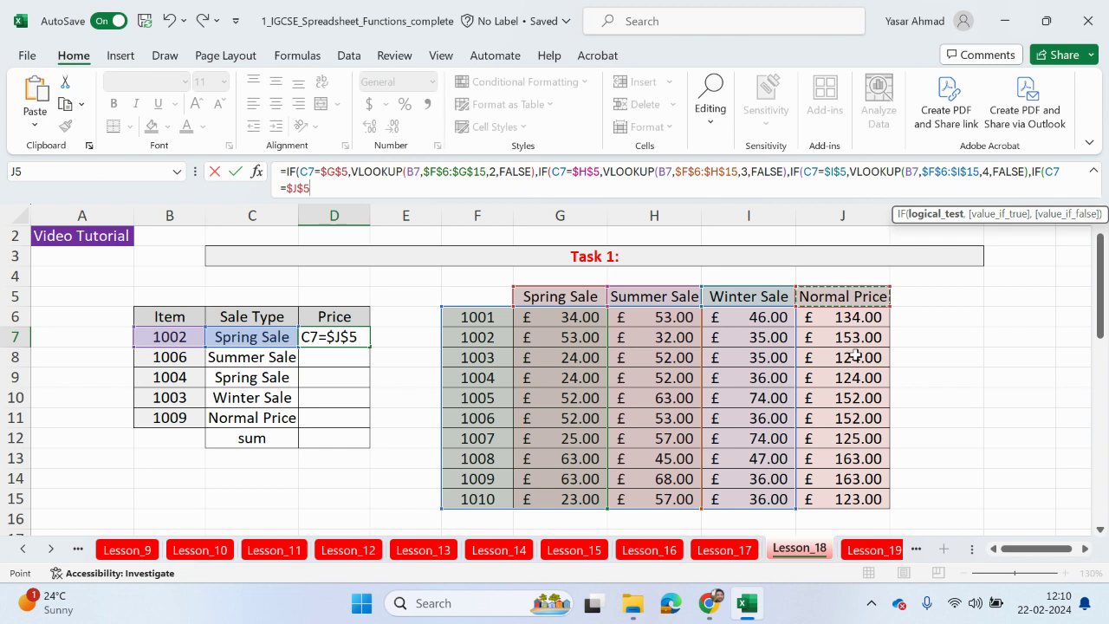
Step: Add VLOOKUP(B7,$F$6:$J$15,5,FALSE) as the value-if-true of the Normal Price test
type(",vlo")
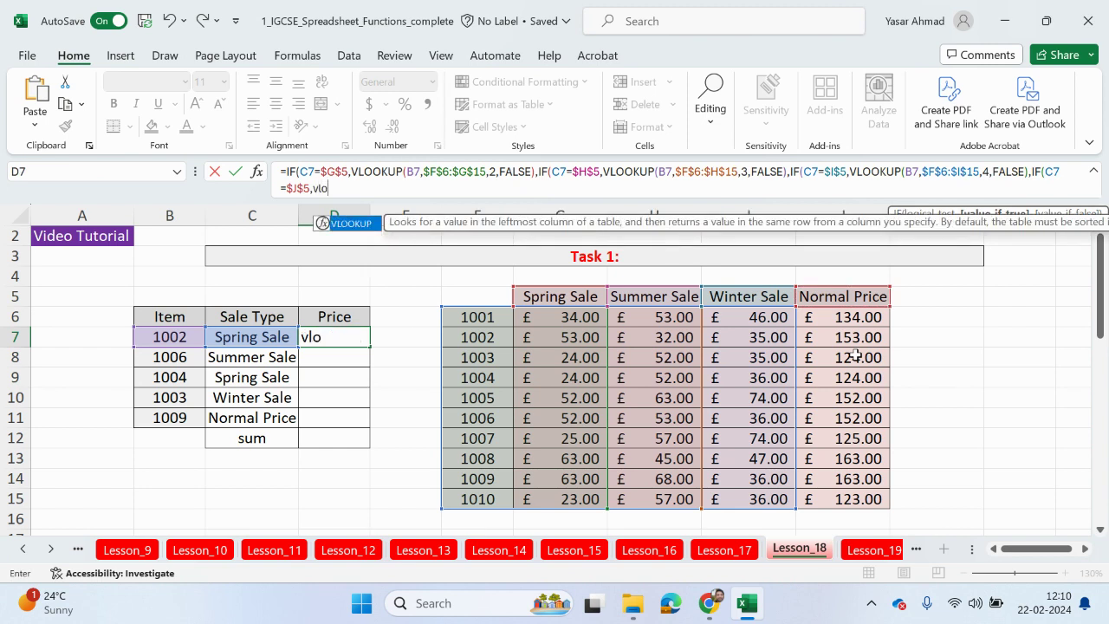
double_click(354, 227)
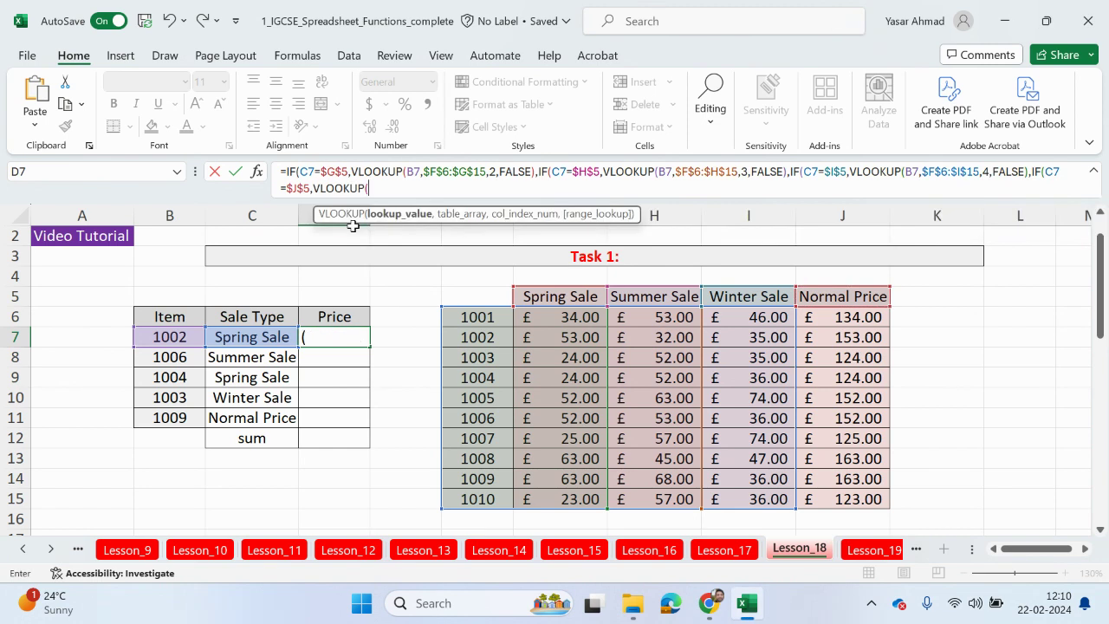
left_click(182, 338)
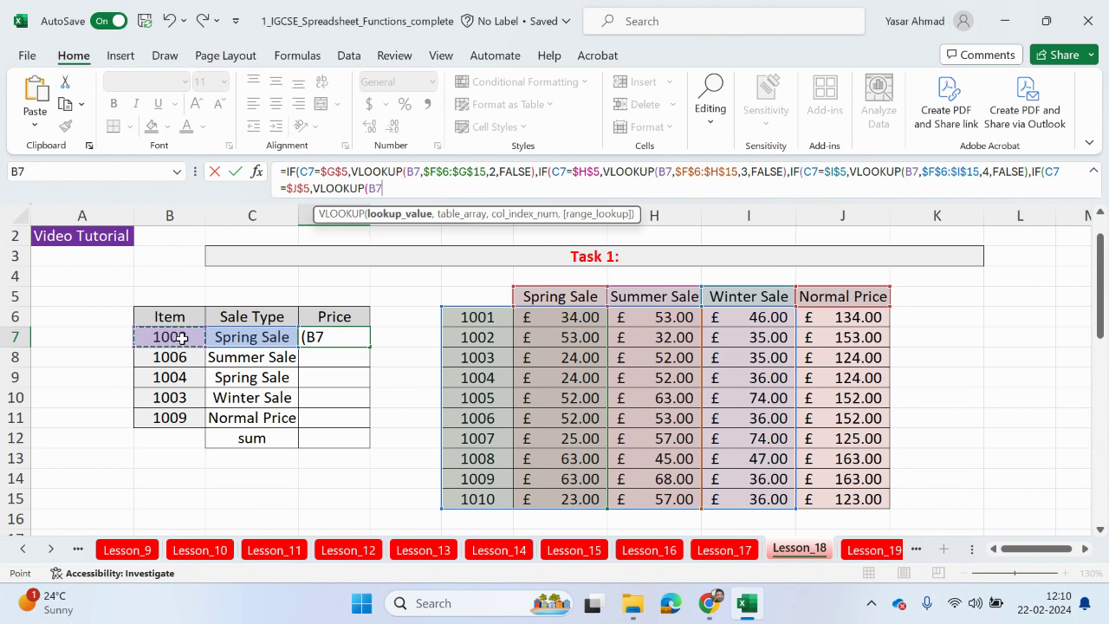
type(",")
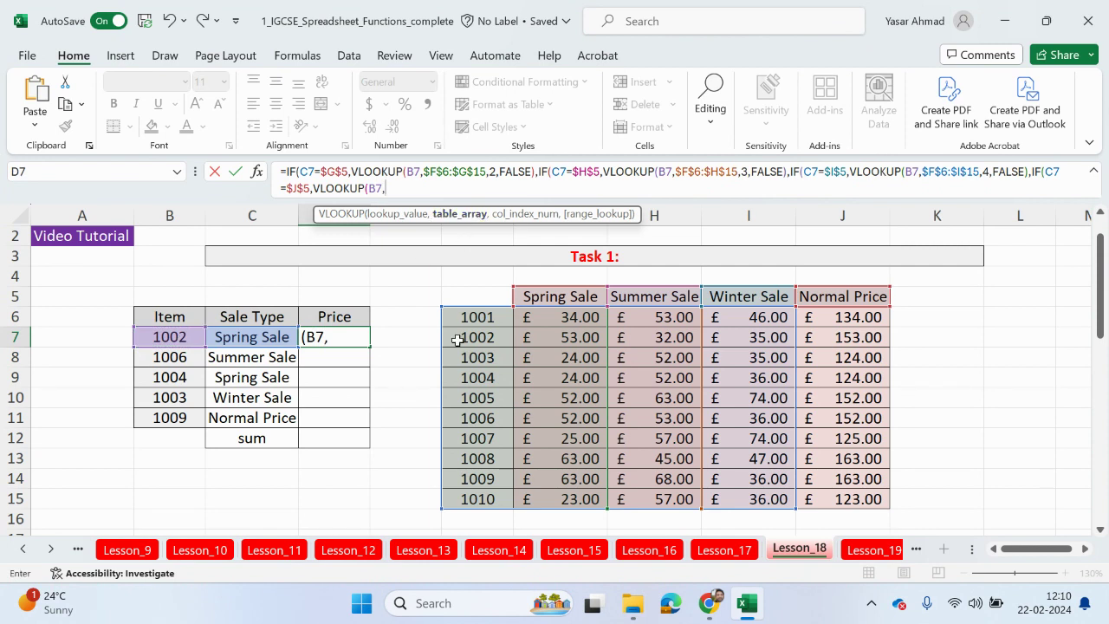
left_click_drag(475, 319, 850, 498)
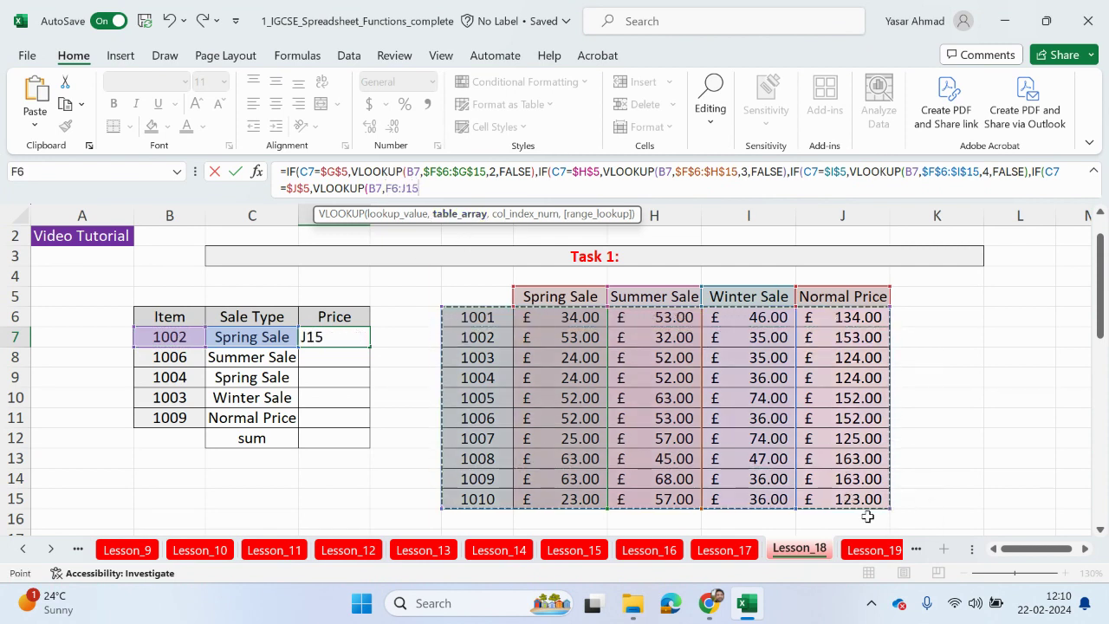
key("F4")
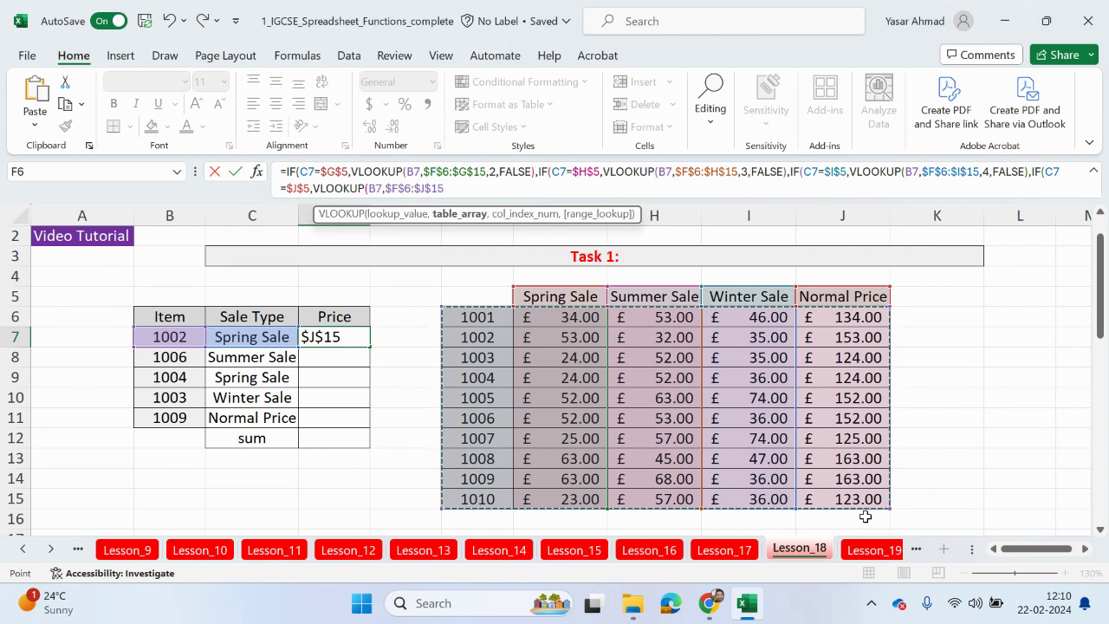
type(",")
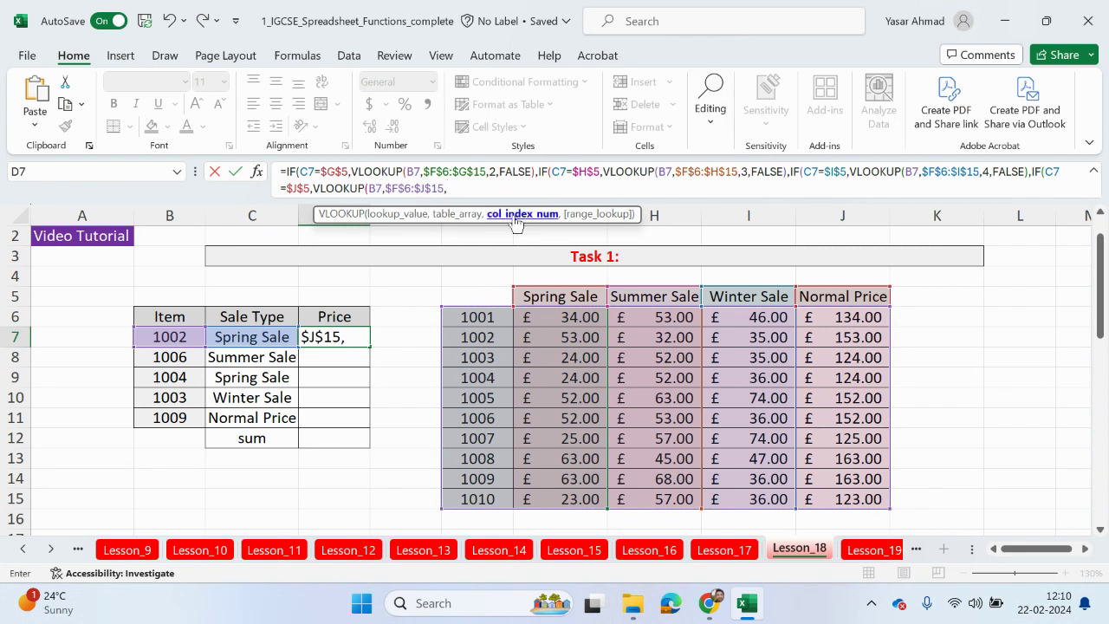
type("5,")
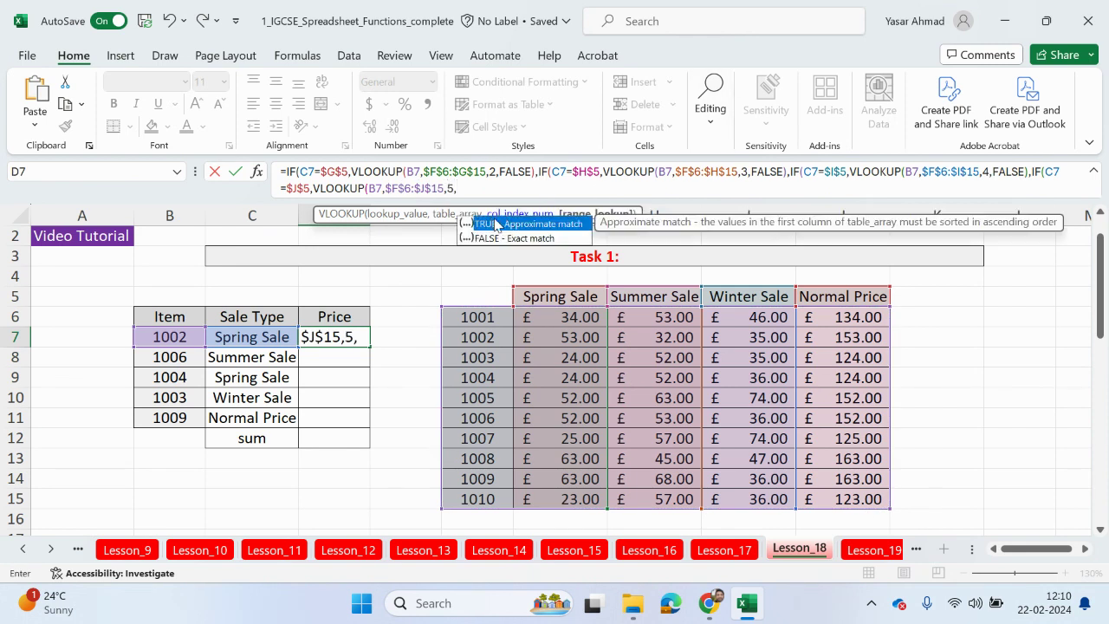
double_click(507, 237)
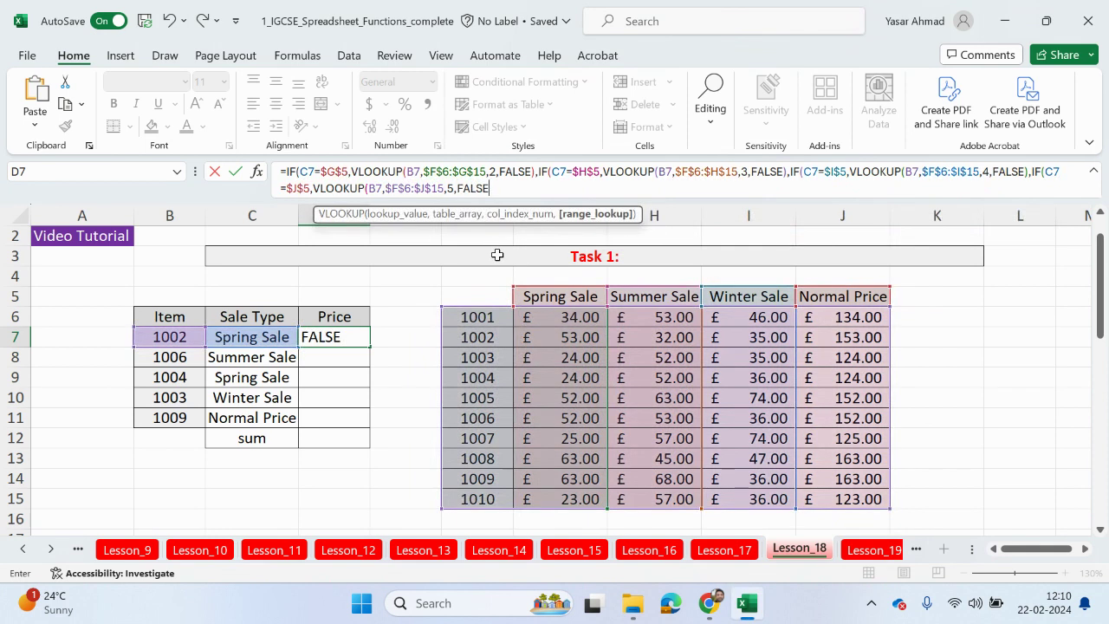
type(")")
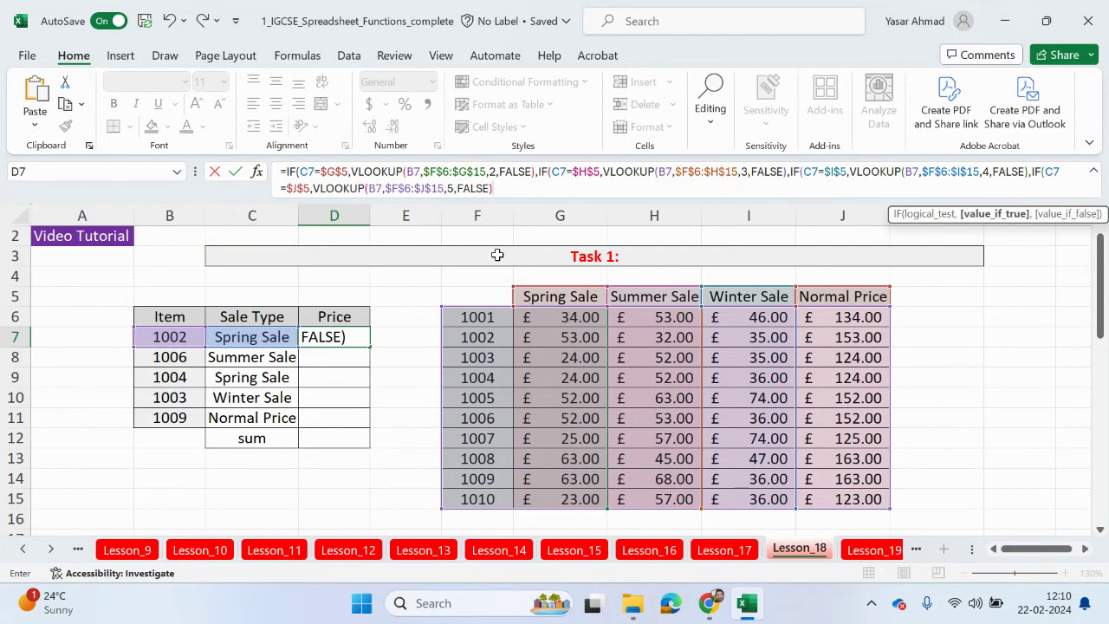
Step: Finish D7's formula with an empty string "" as the last value-if-false, close all four IFs and enter it
type(",")
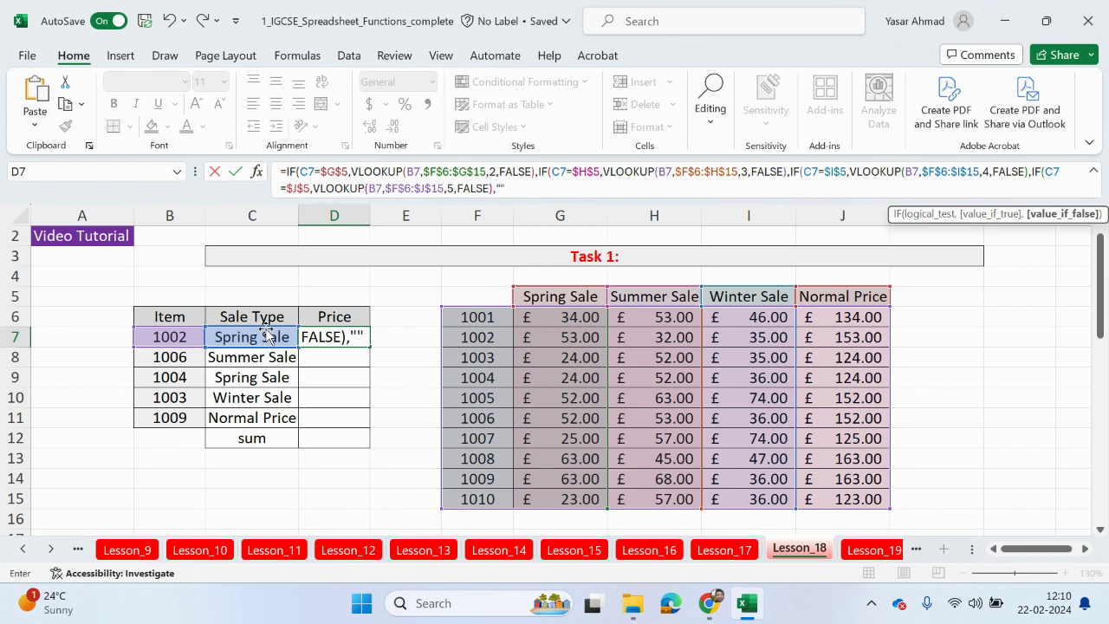
type("\"\")")
type(")")
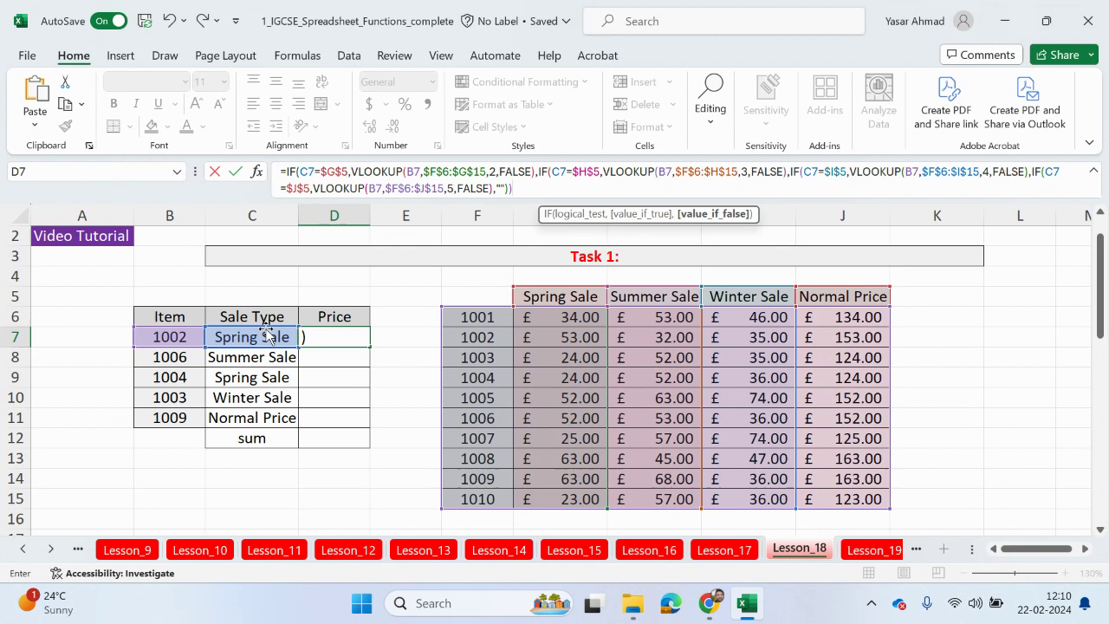
type("))")
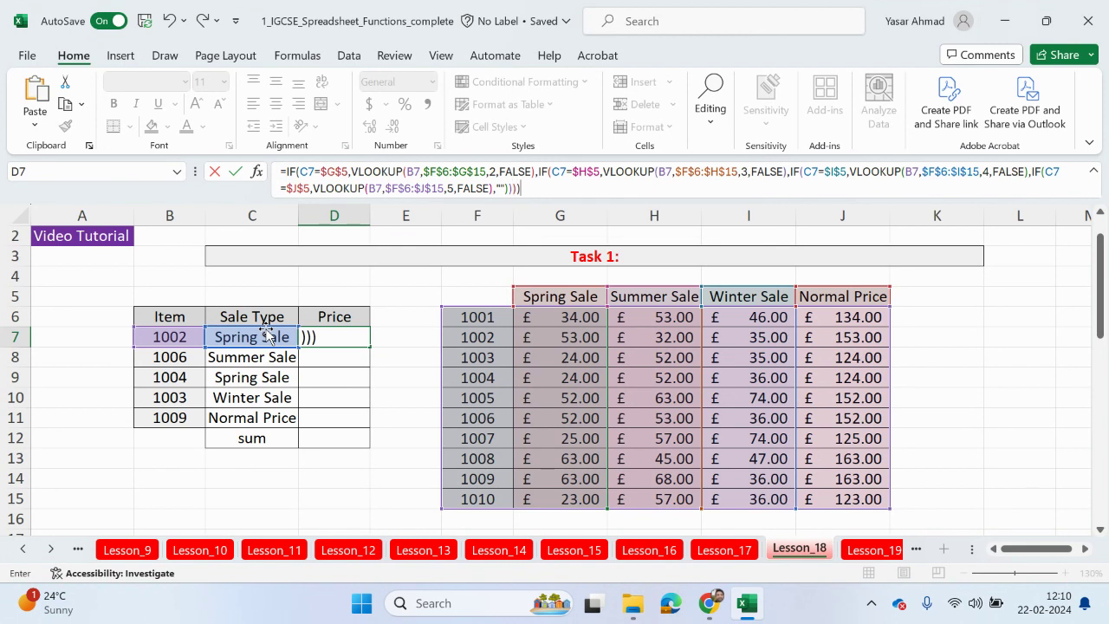
key("Return")
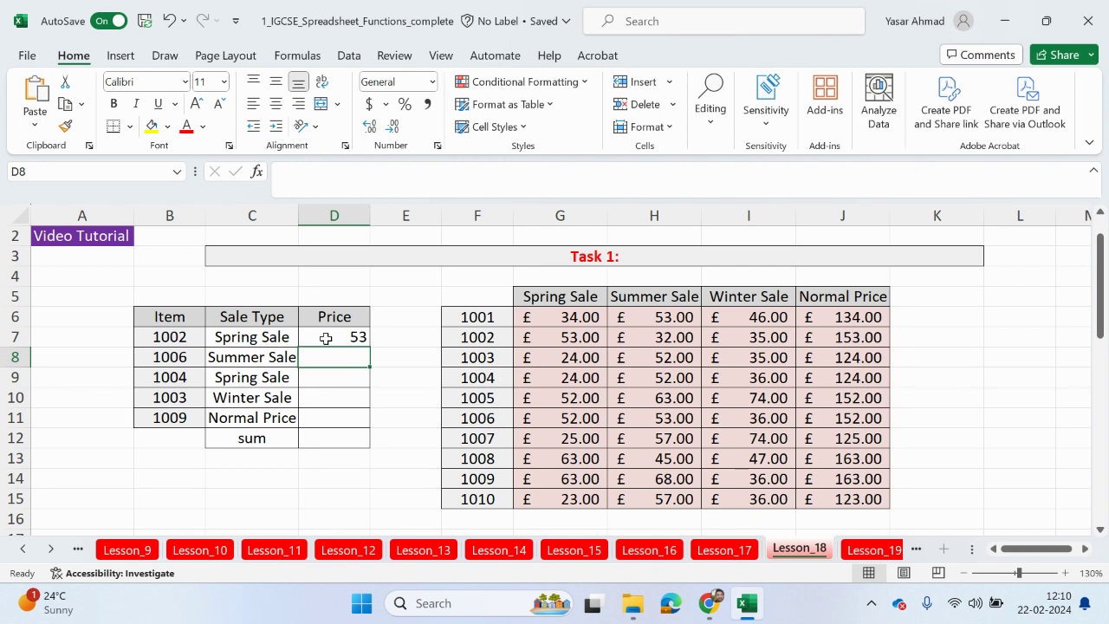
Step: Set the sale type in C7 to Summer Sale and check the price against item 1002's Summer Sale value in the table
left_click(270, 336)
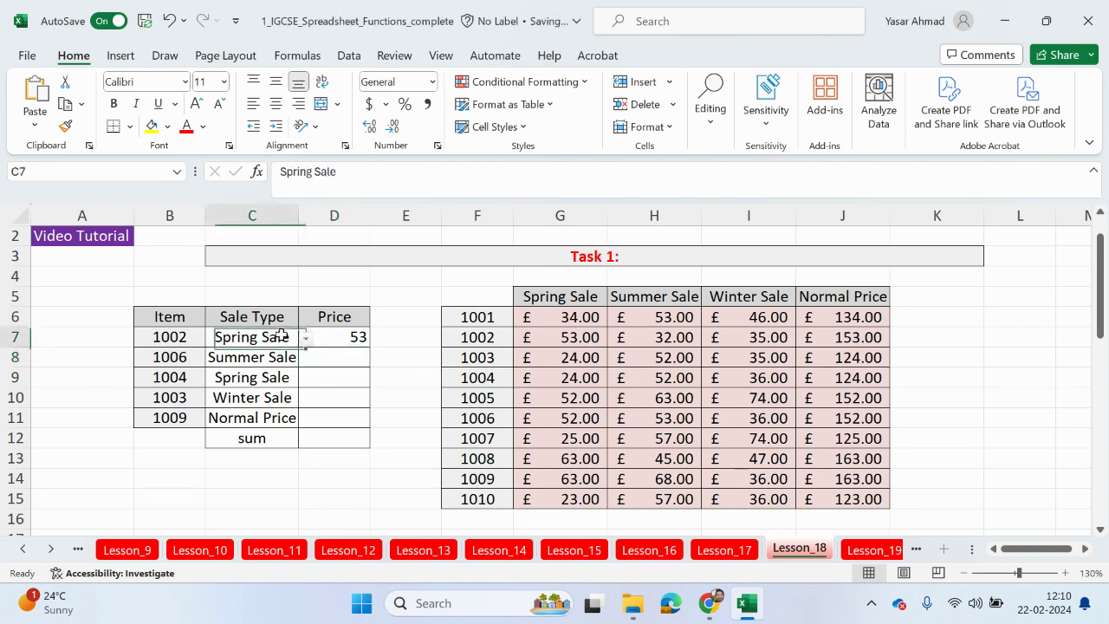
left_click(307, 338)
left_click(272, 371)
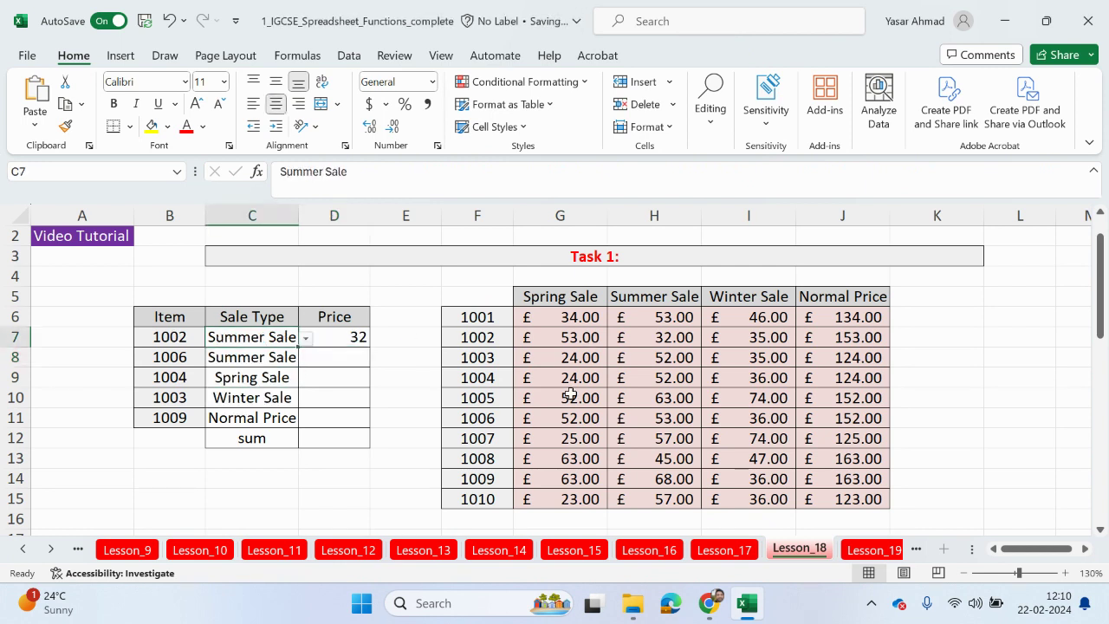
left_click(663, 337)
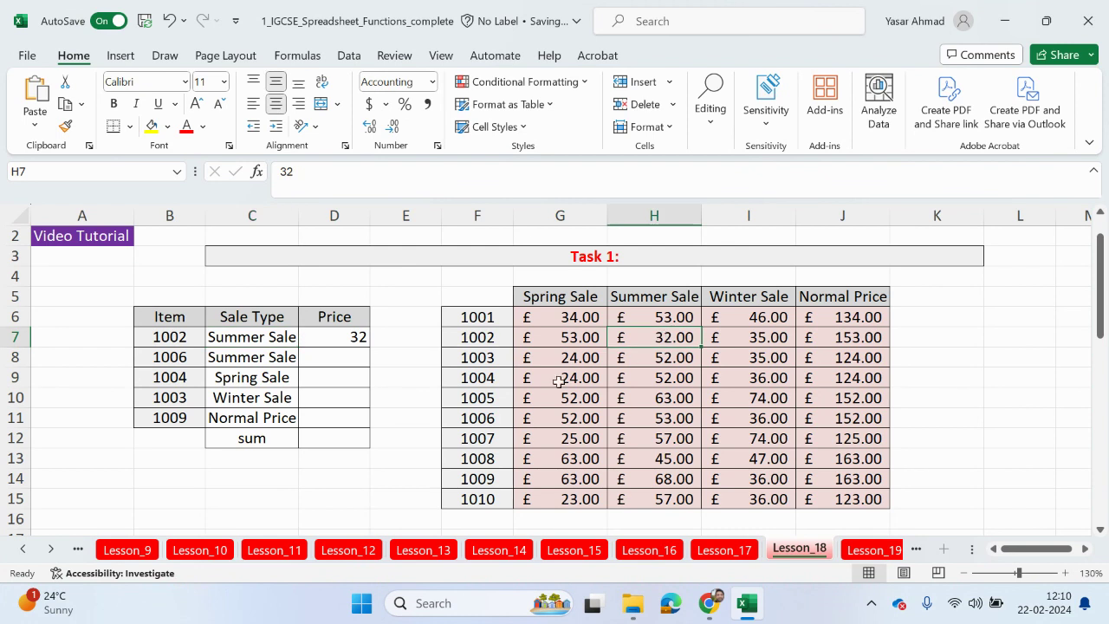
Step: Test D7's price formula with the sale type in C7 set to Winter Sale, to Normal Price and left blank
left_click(292, 336)
left_click(305, 338)
left_click(271, 385)
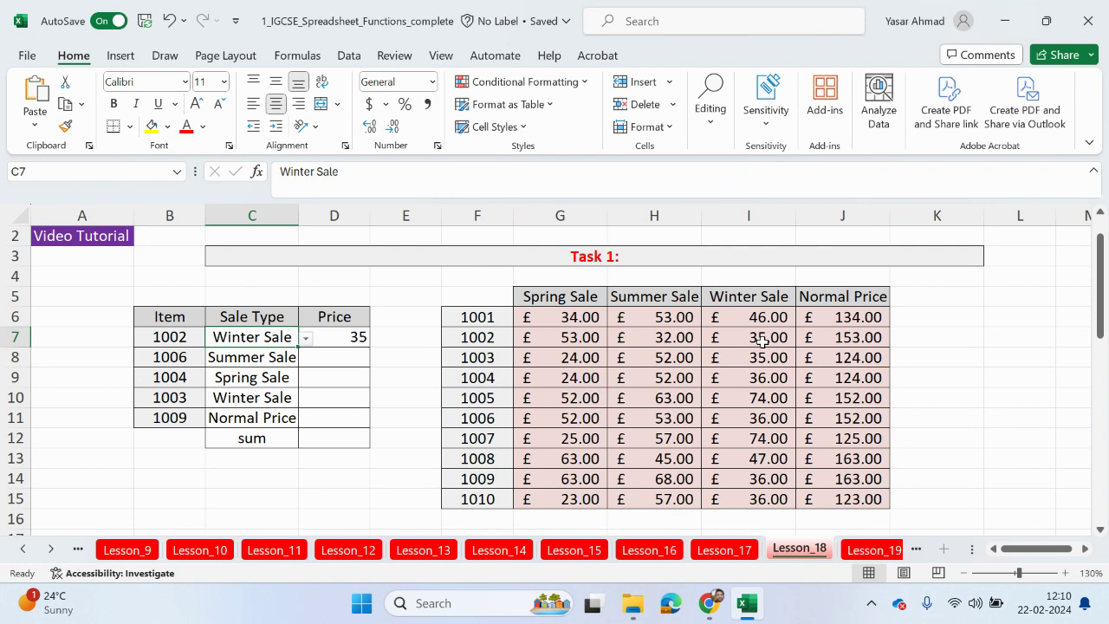
left_click(303, 338)
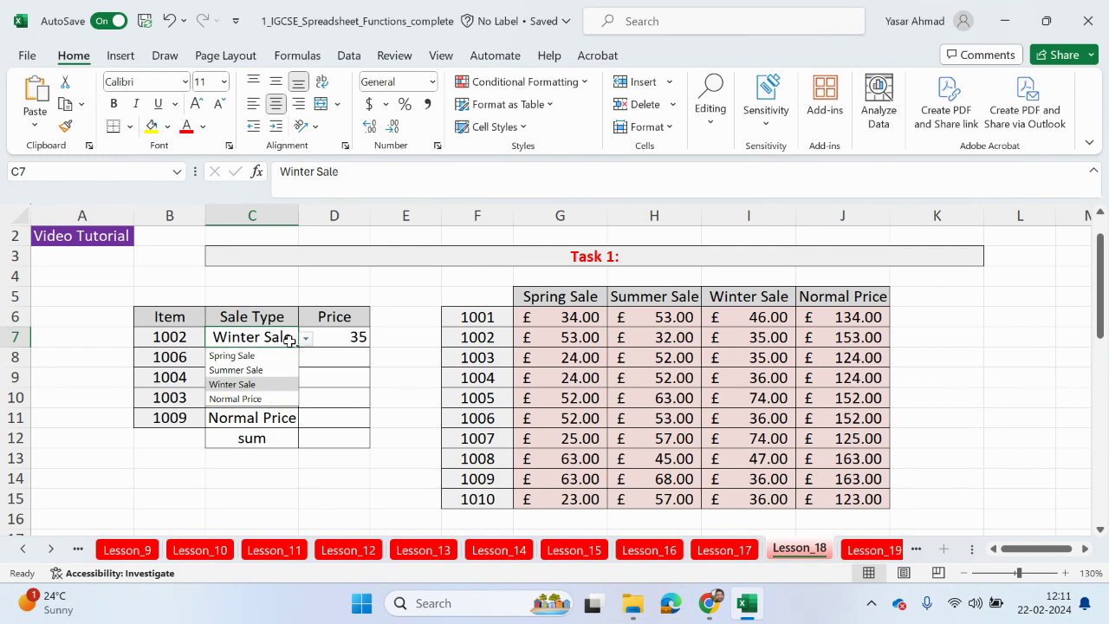
left_click(260, 399)
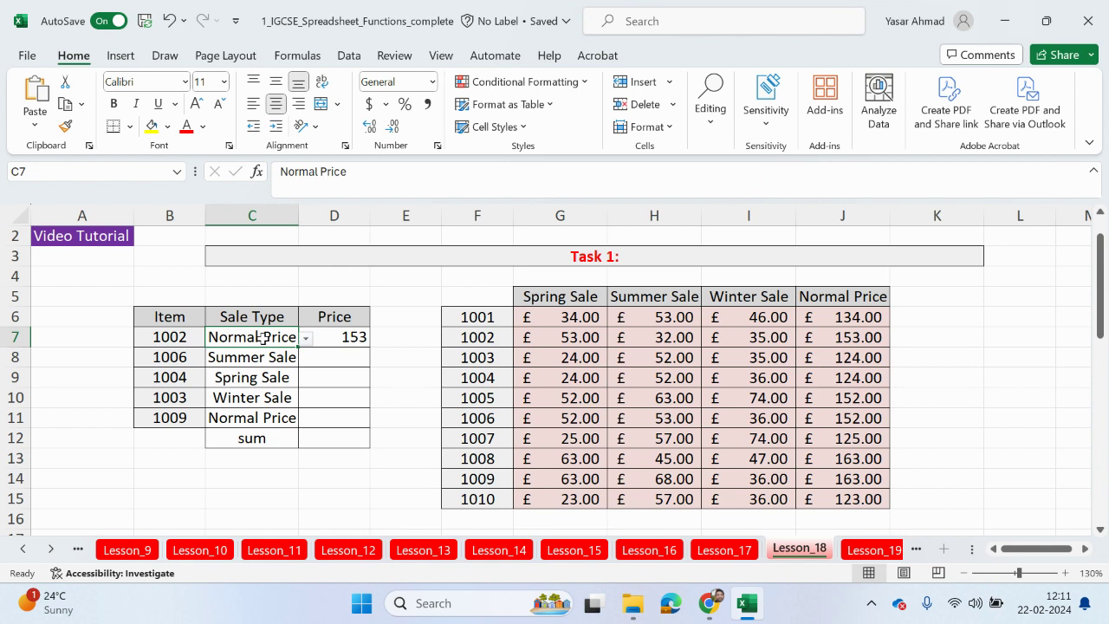
key("Delete")
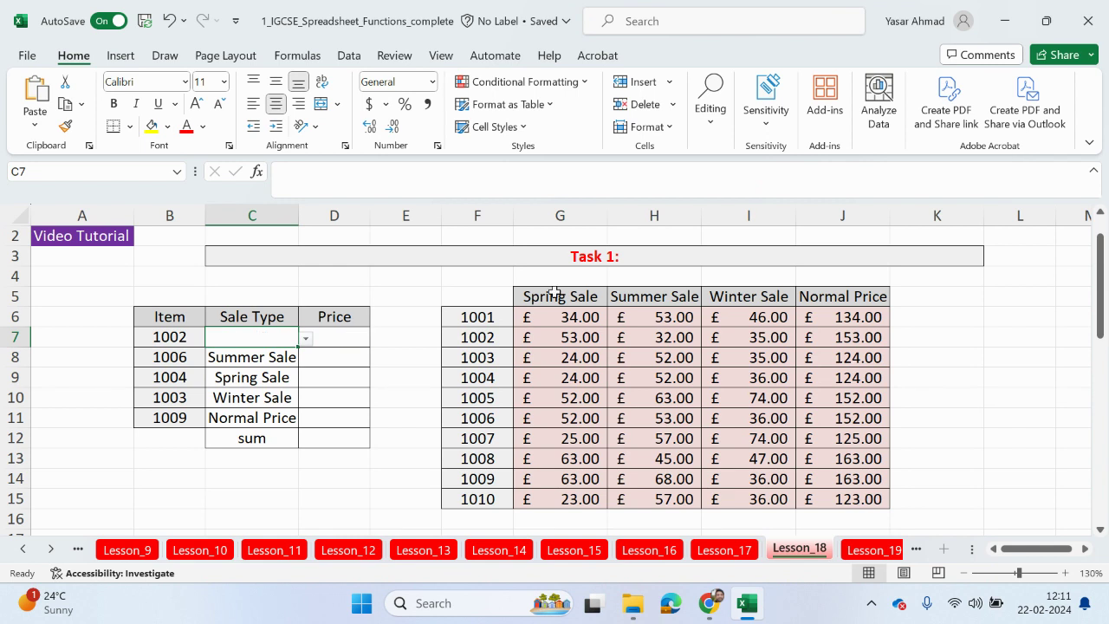
Step: Copy D7's formula down to D11 and set the sale type in C7 to Spring Sale
left_click(328, 341)
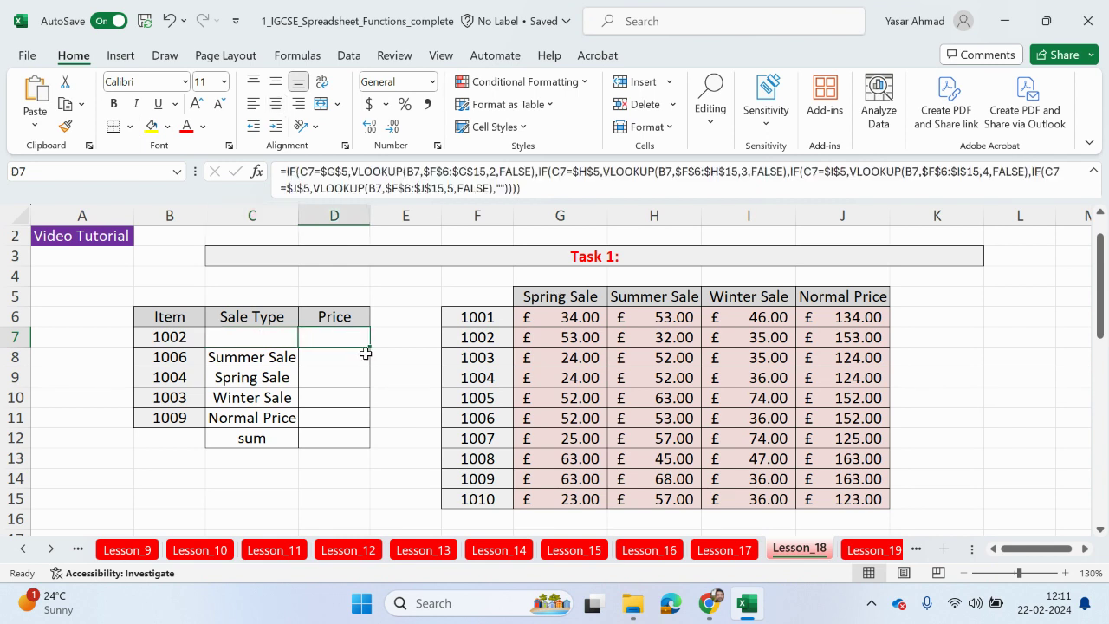
left_click_drag(370, 351, 363, 422)
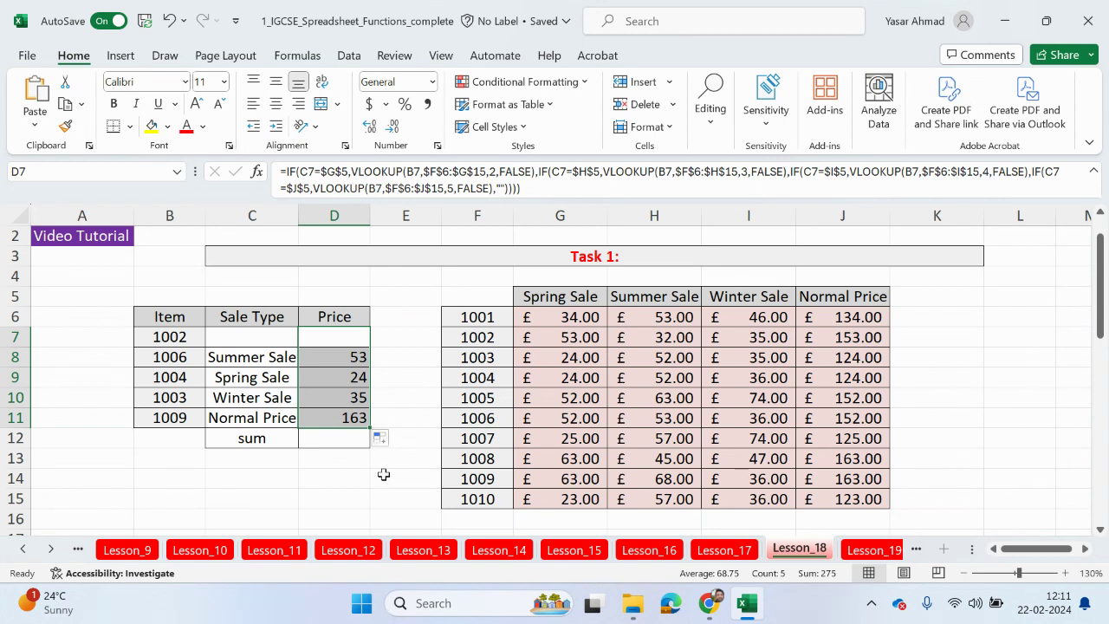
left_click(258, 338)
left_click(307, 339)
left_click(263, 357)
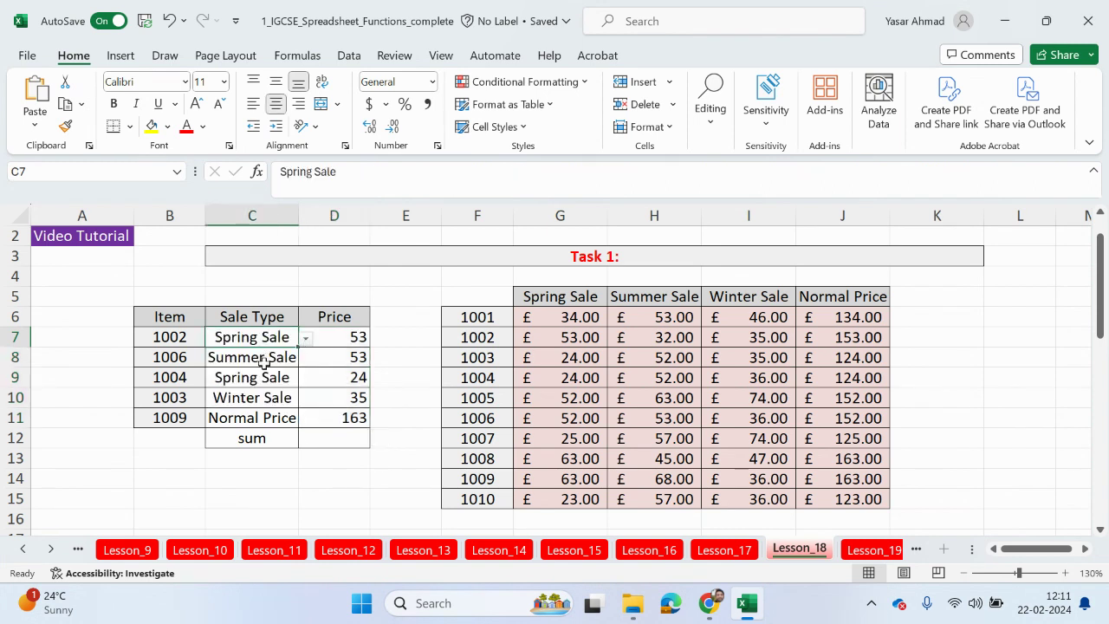
Step: Examine the calculation options offered in C12 and the prices in D7:D11 that they apply to
left_click(321, 461)
left_click(311, 435)
left_click(250, 438)
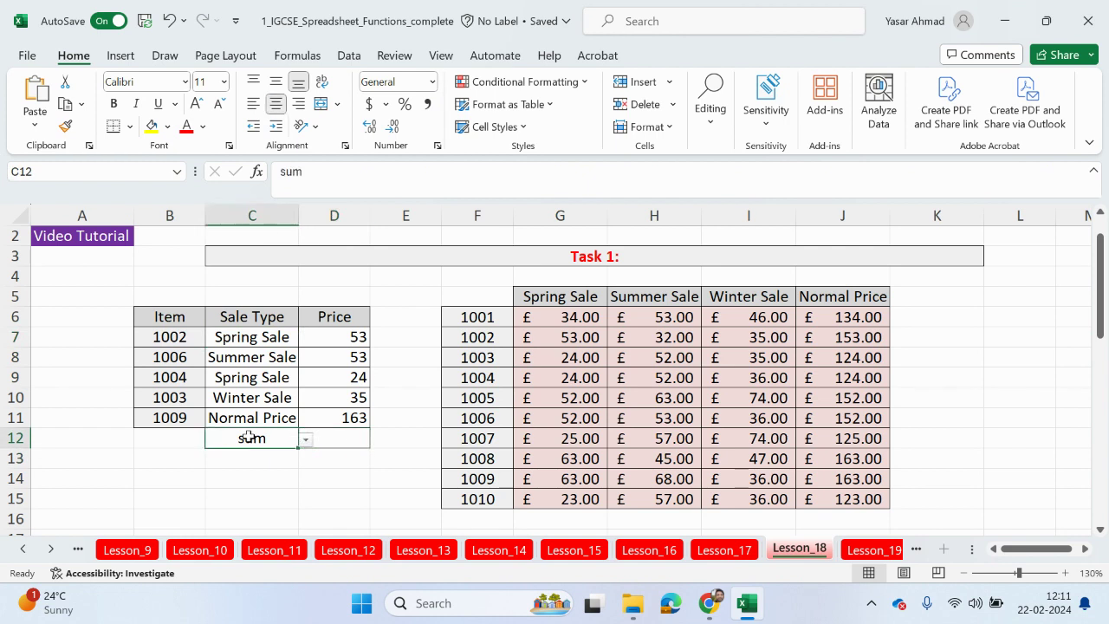
left_click(306, 439)
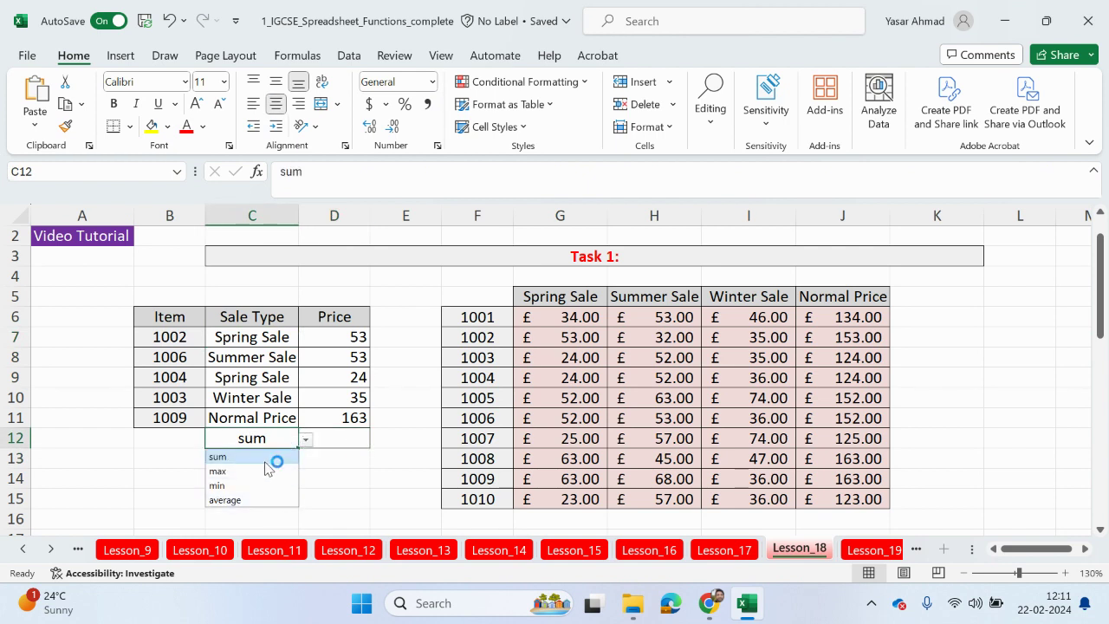
left_click_drag(362, 339, 348, 417)
left_click(260, 440)
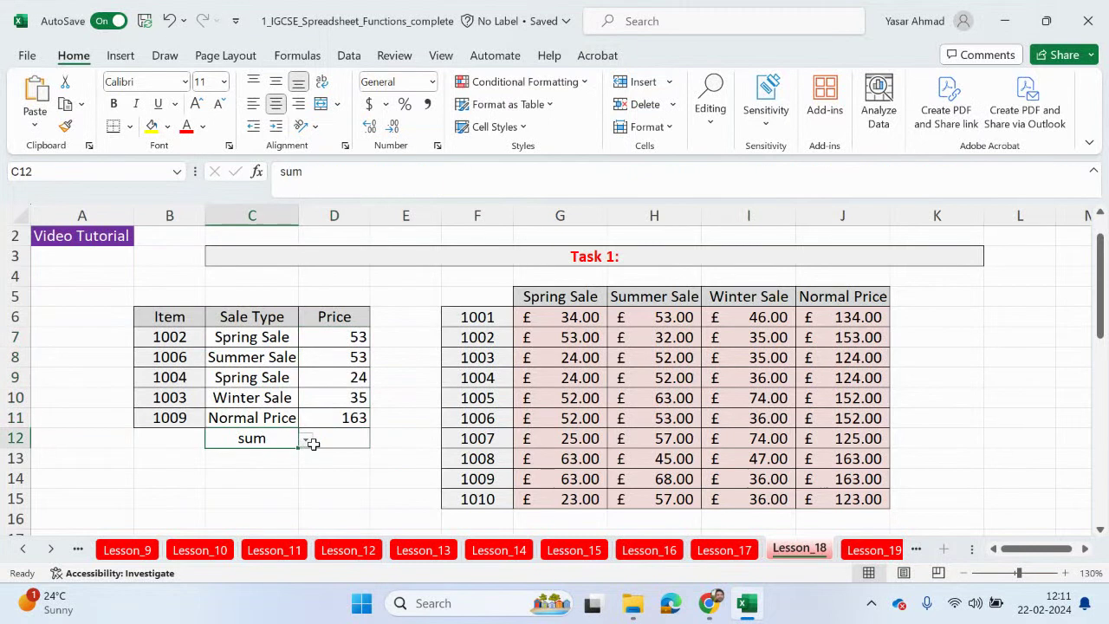
left_click(306, 439)
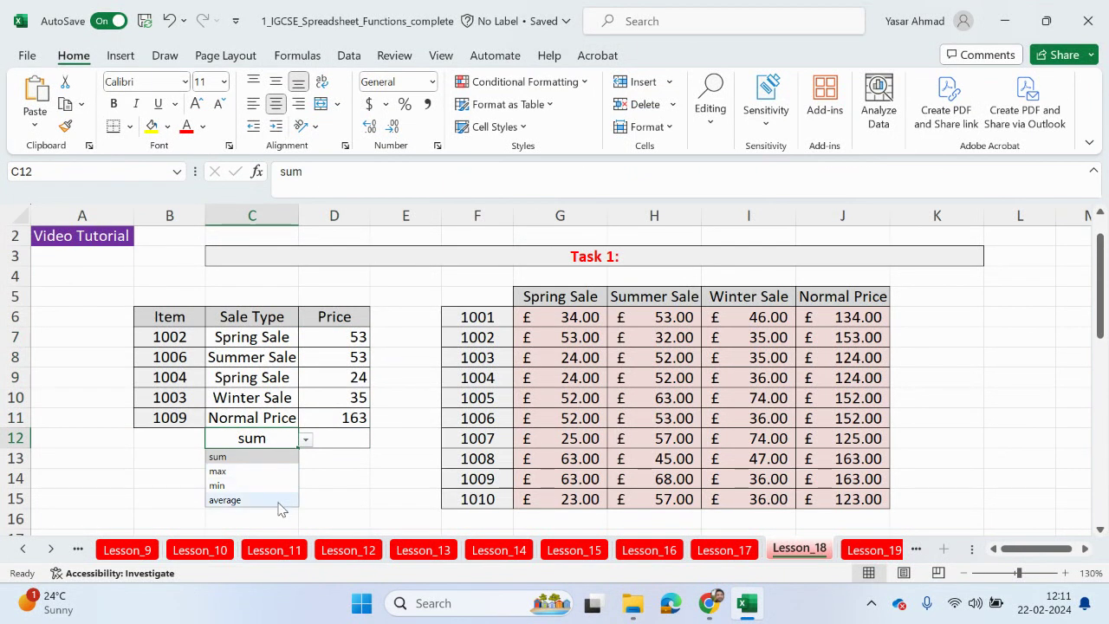
Step: Start an IF formula in D12 with the logical test C12="sum"
left_click(330, 440)
left_click(360, 178)
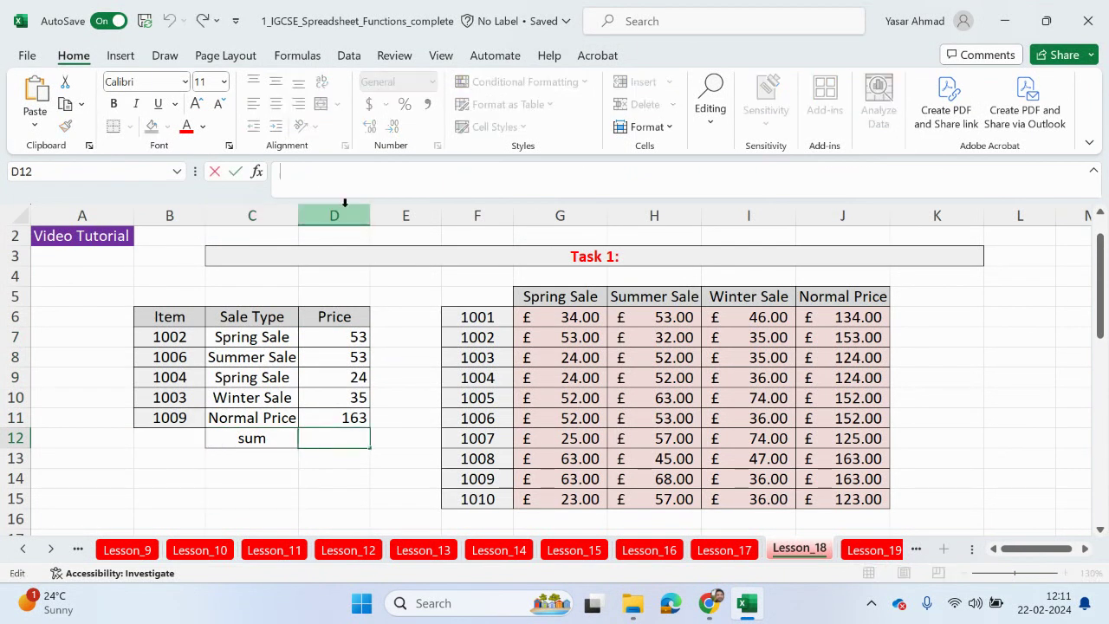
type("=if")
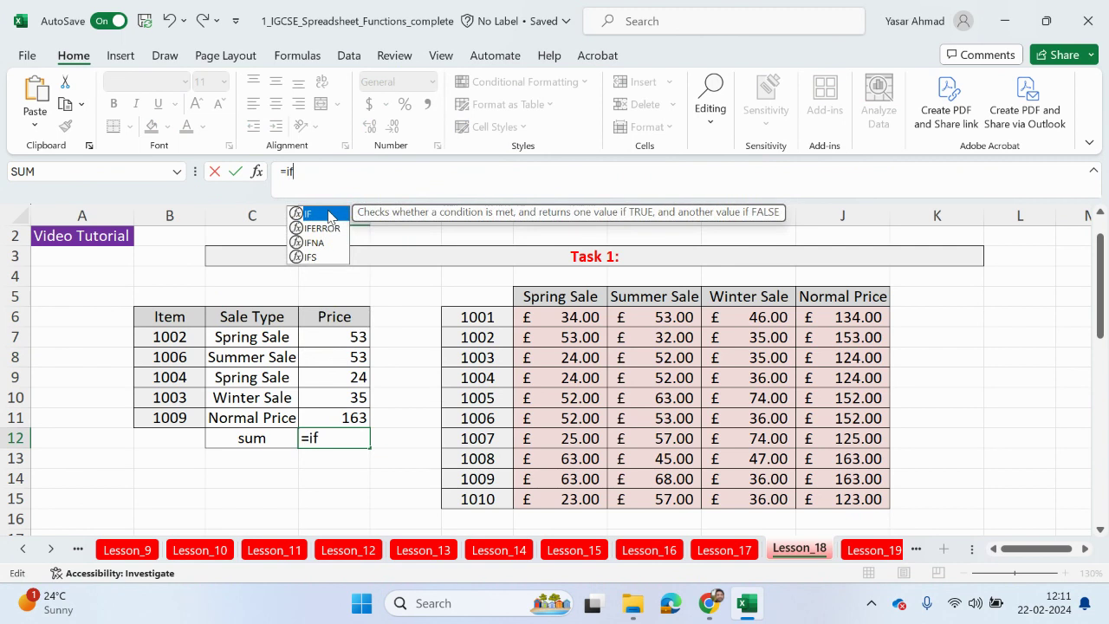
double_click(328, 216)
left_click(273, 437)
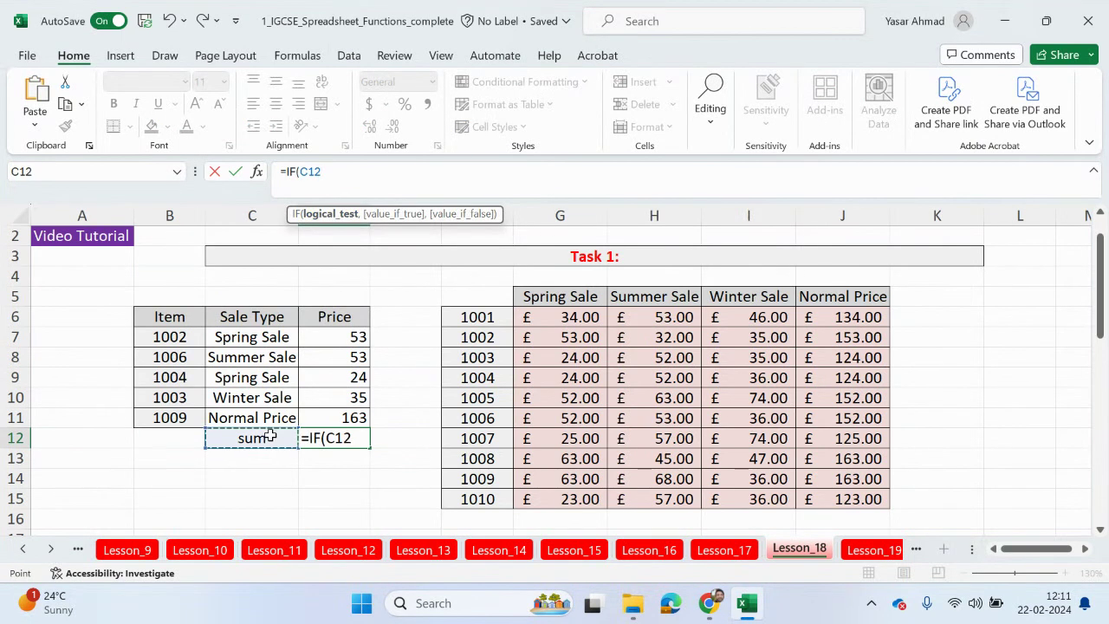
type("=\"sum")
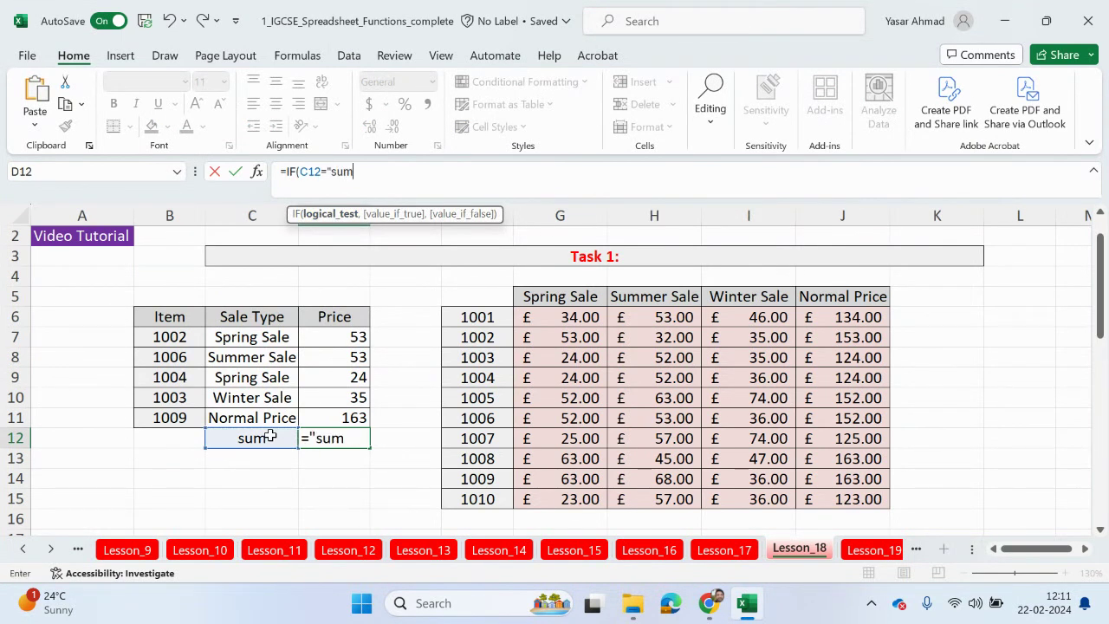
type("\",")
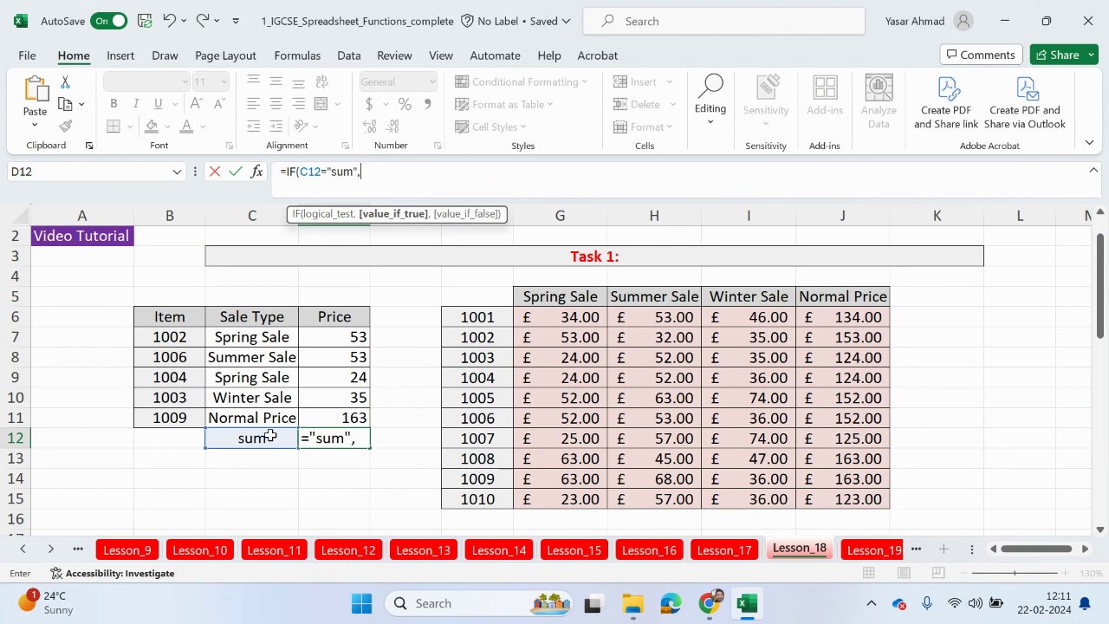
Step: Add SUM(D7:D11) as the value-if-true of the sum test in D12's formula
type("sum")
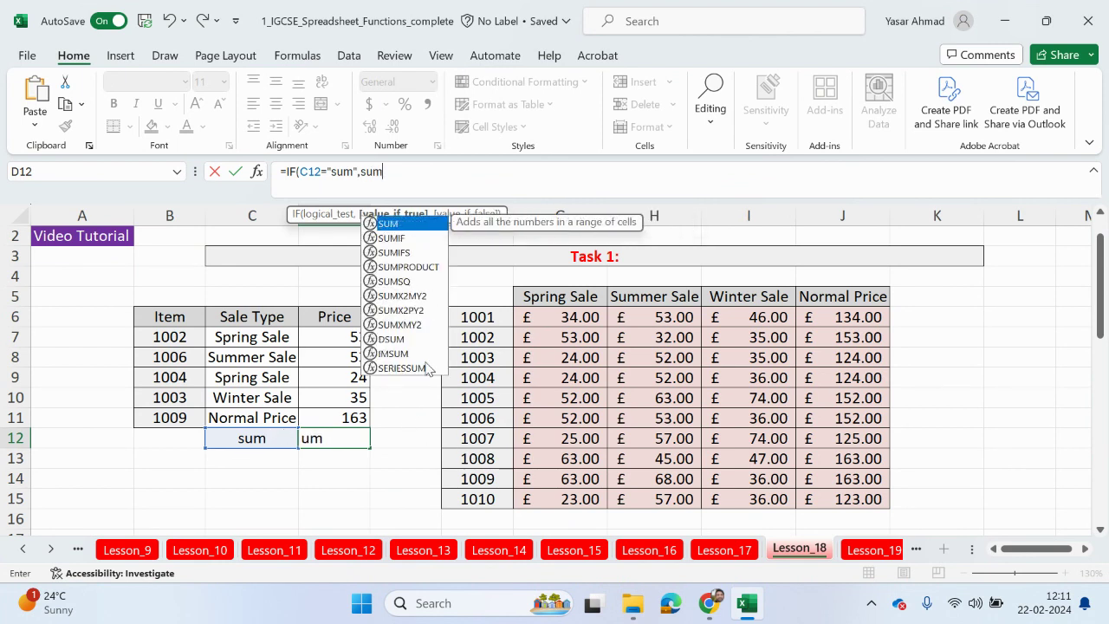
double_click(390, 225)
left_click_drag(354, 335, 325, 411)
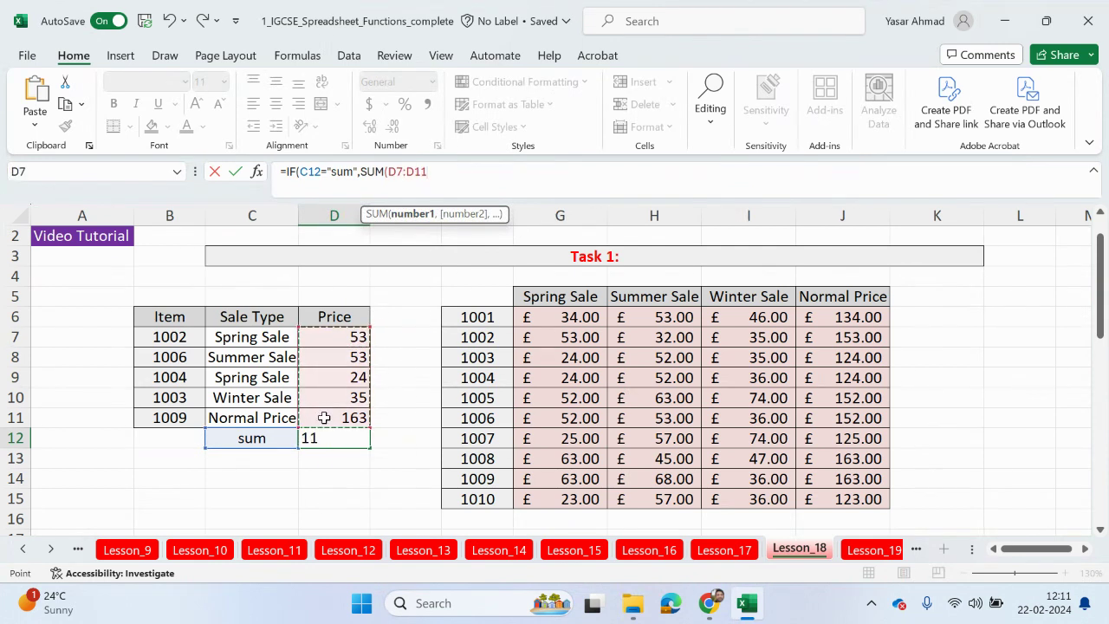
type(")")
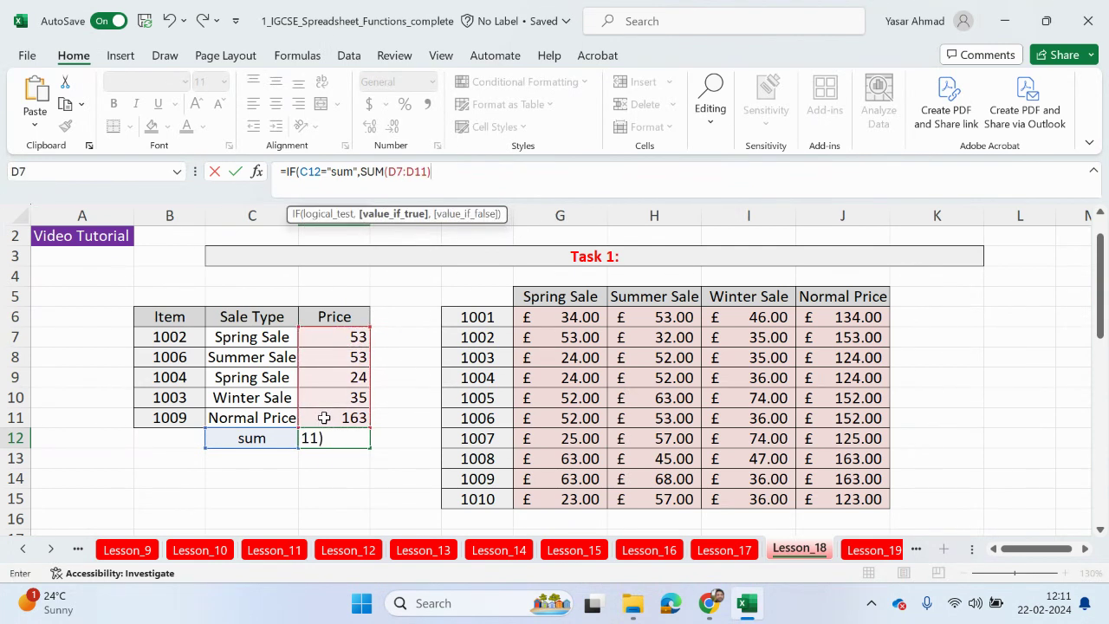
type(",")
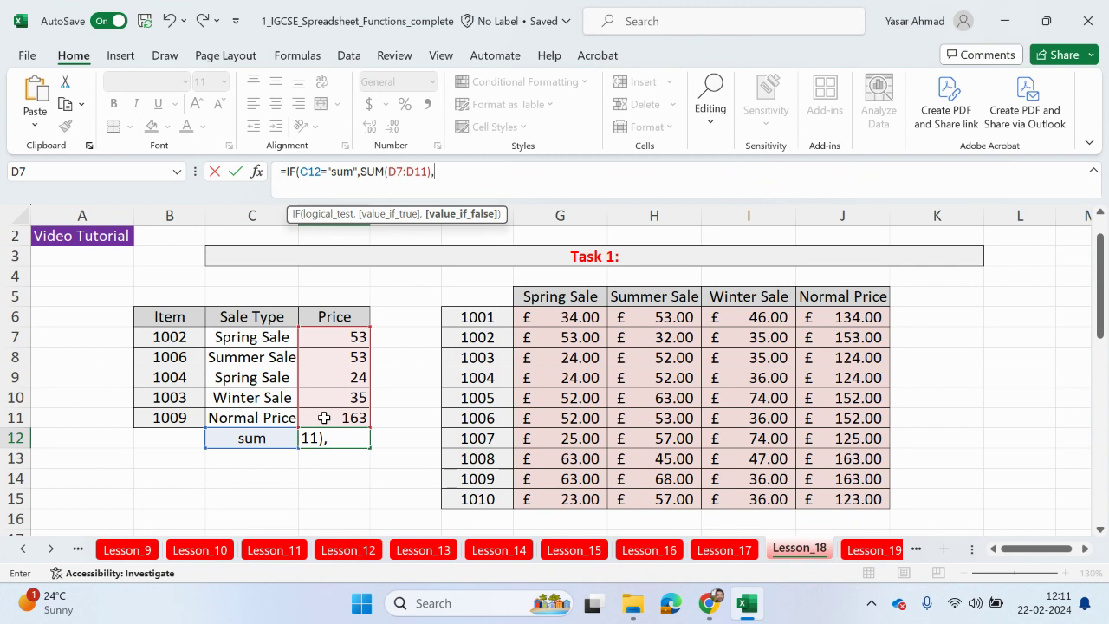
left_click(264, 438)
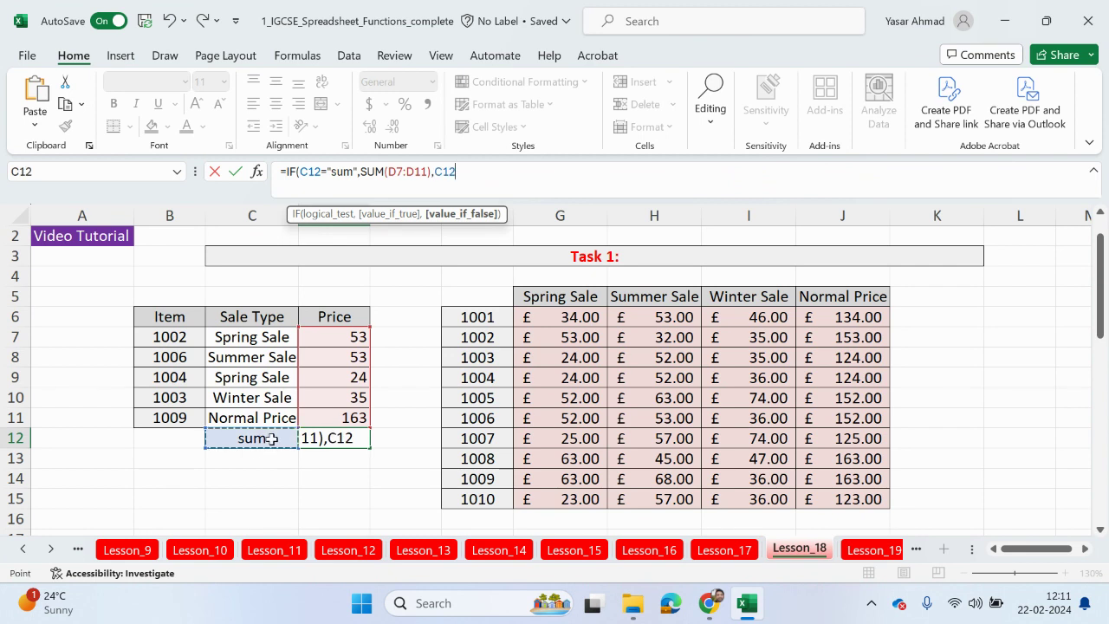
key("BackSpace")
key("BackSpace")
key("BackSpace")
Step: Nest a second IF as the value-if-false in D12's formula and begin its test with C12=
type("if")
key("Tab")
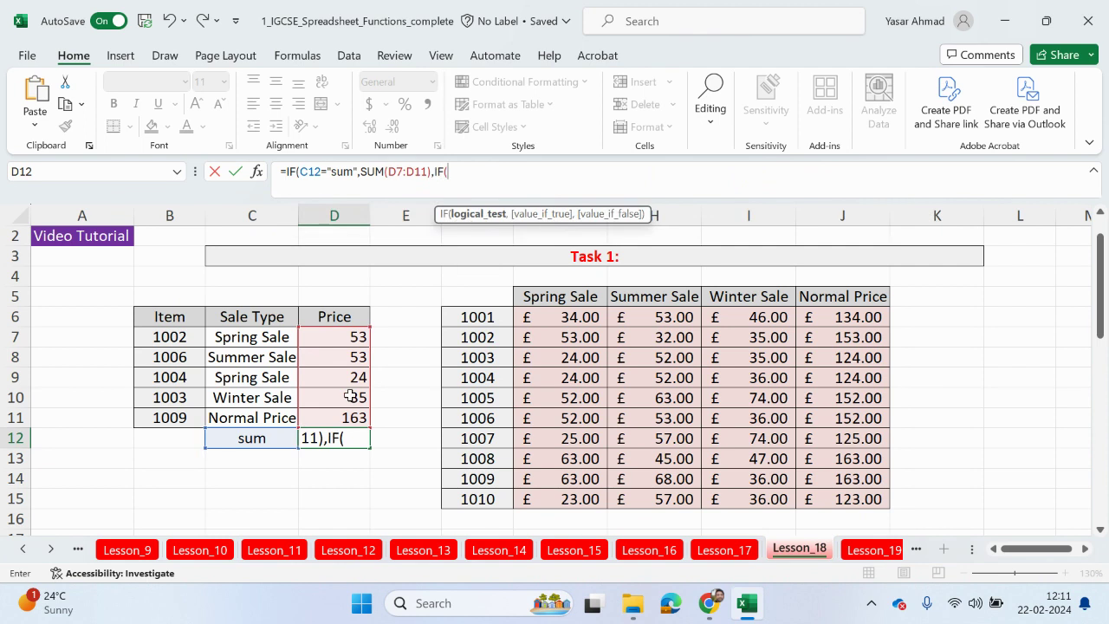
left_click(271, 437)
type("=")
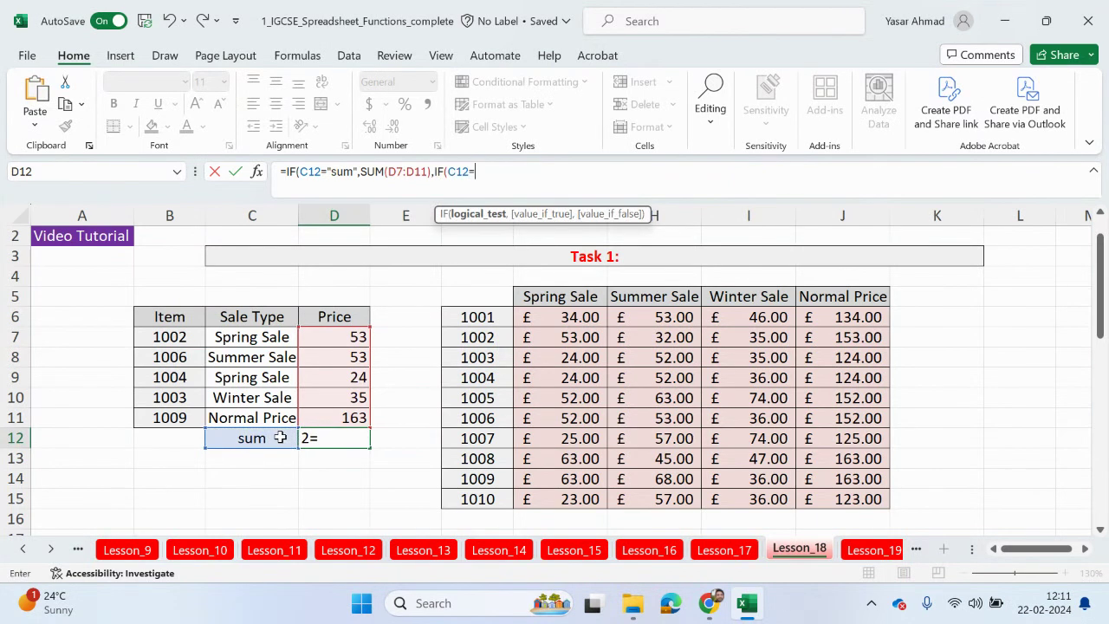
type("max")
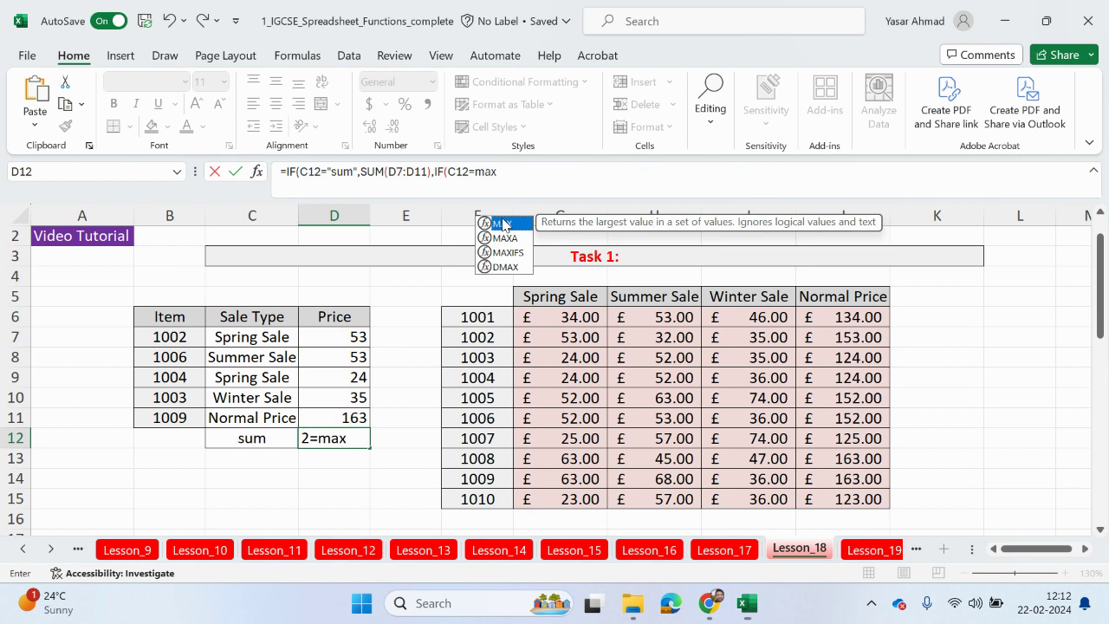
double_click(501, 224)
left_click(475, 171)
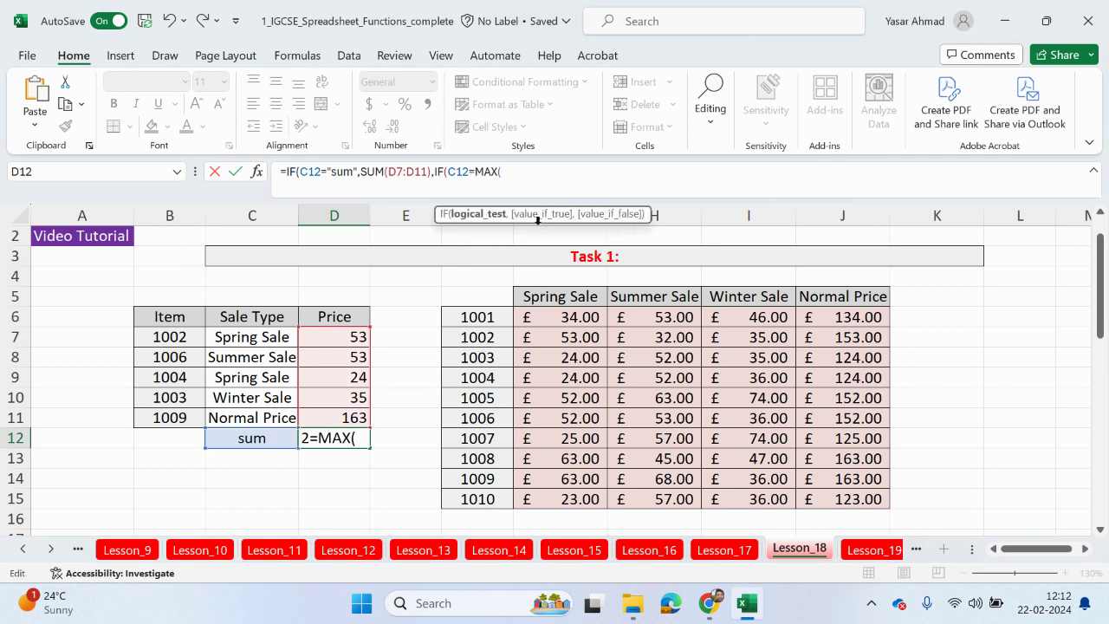
type("\"")
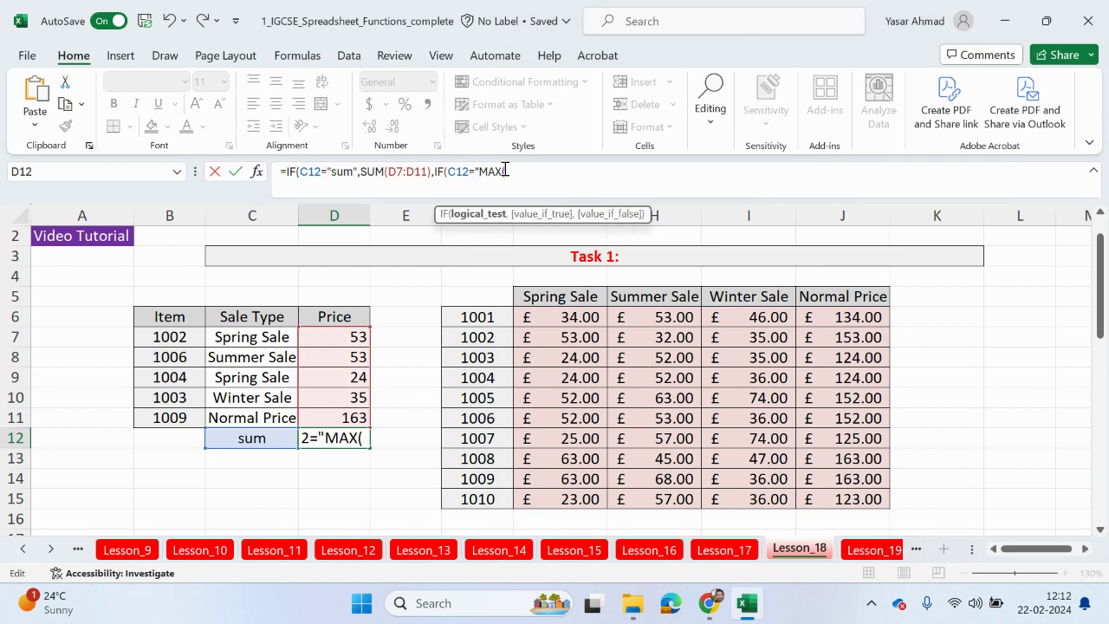
left_click_drag(511, 172, 490, 172)
key("BackSpace")
key("BackSpace")
key("BackSpace")
Step: Complete the second test with the text "max" and add MAX(D7:D11) as its value-if-true
type("\"max\"")
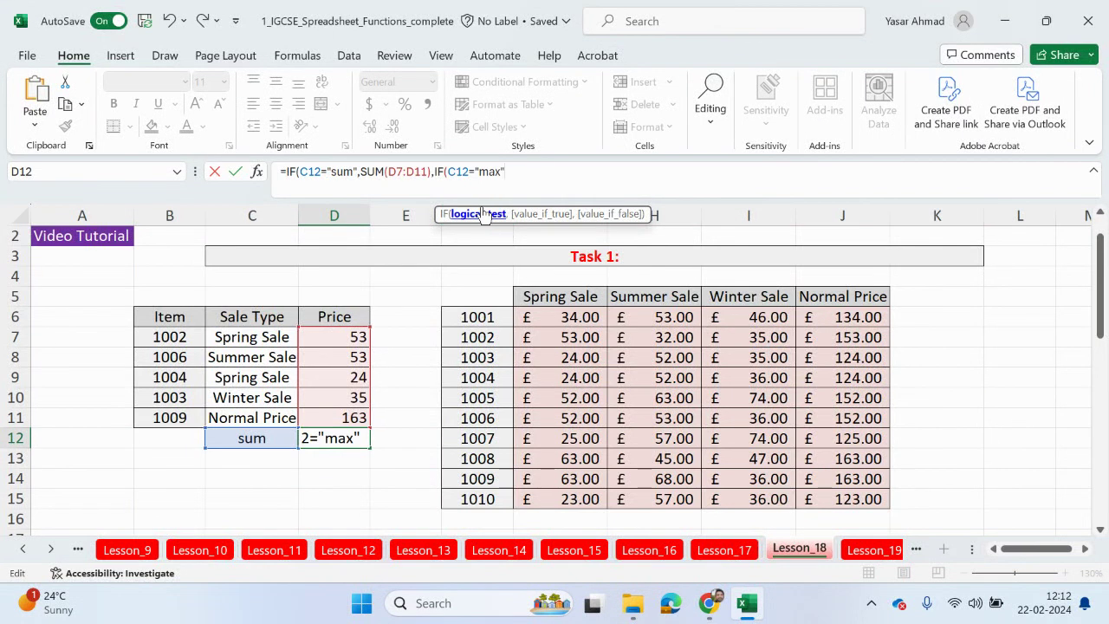
type(",")
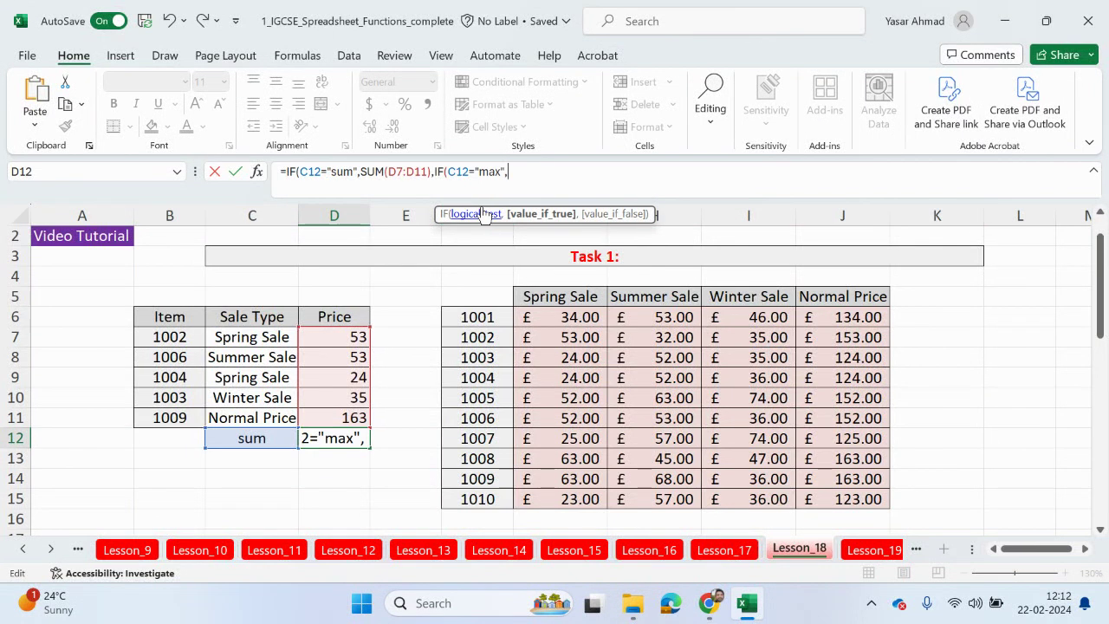
type("max")
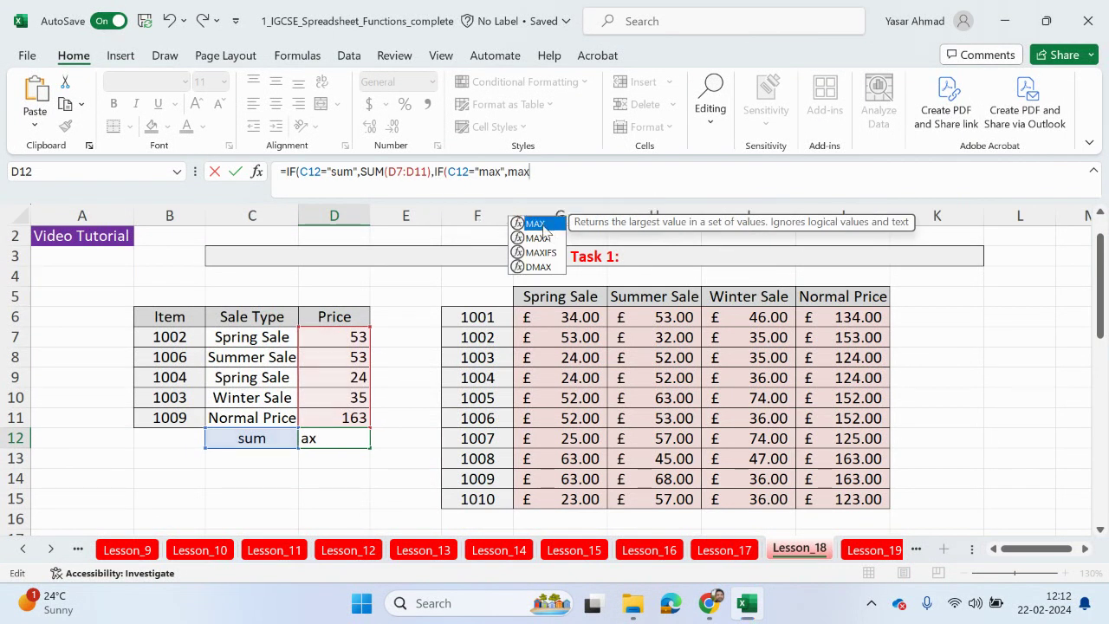
double_click(544, 228)
left_click_drag(338, 338, 337, 409)
type(")")
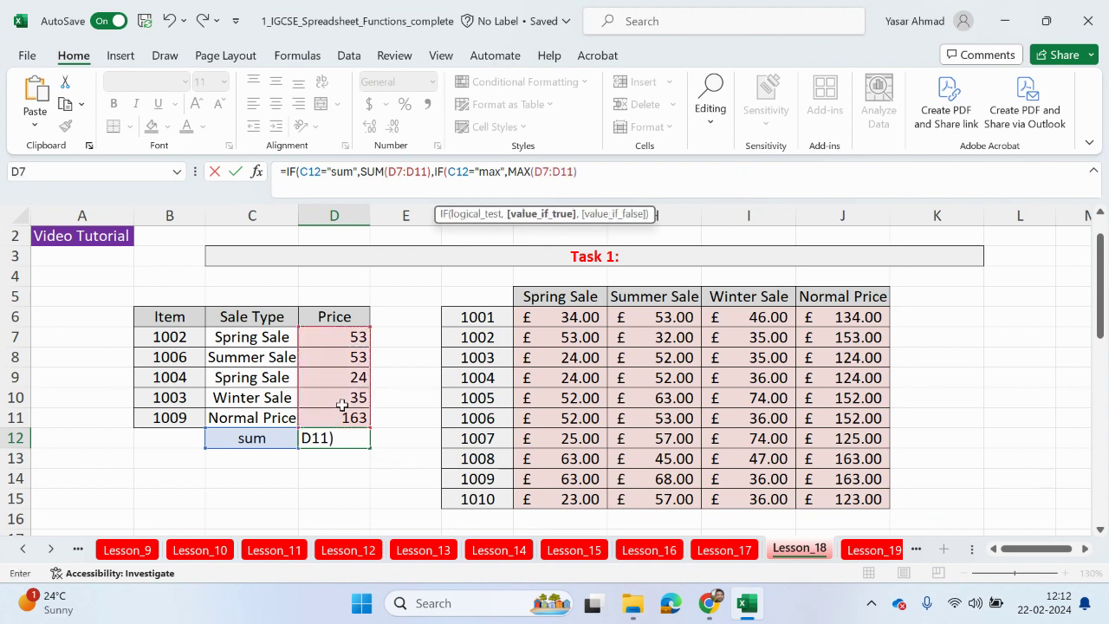
type(",")
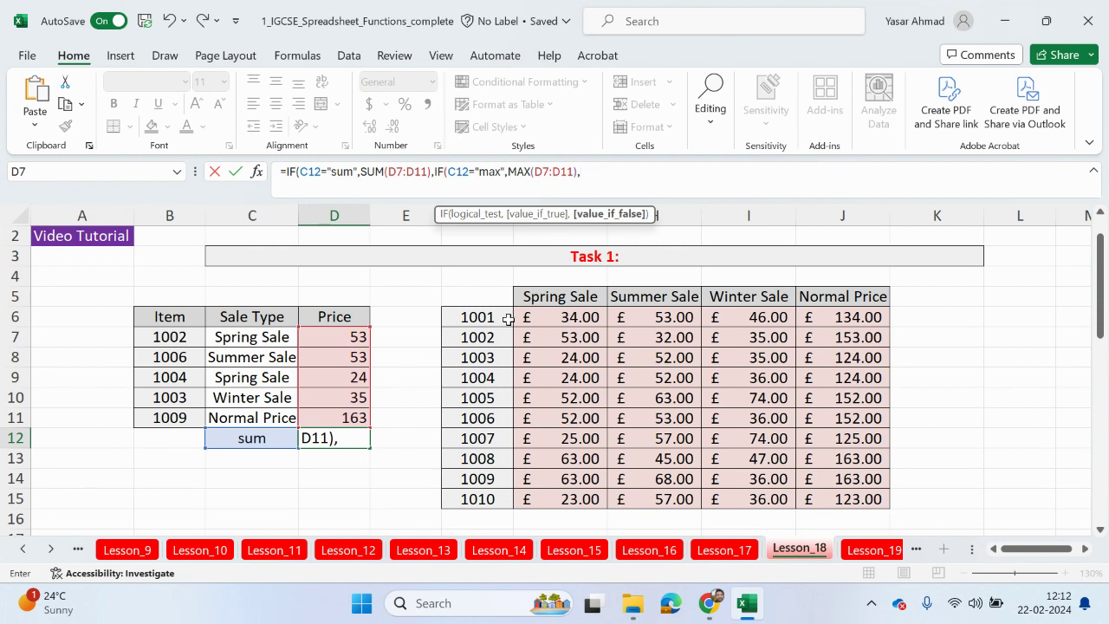
Step: Copy the IF(C12="max",MAX(D7:D11), part of D12's formula and paste it at the end as the next value-if-false
left_click_drag(584, 173, 447, 176)
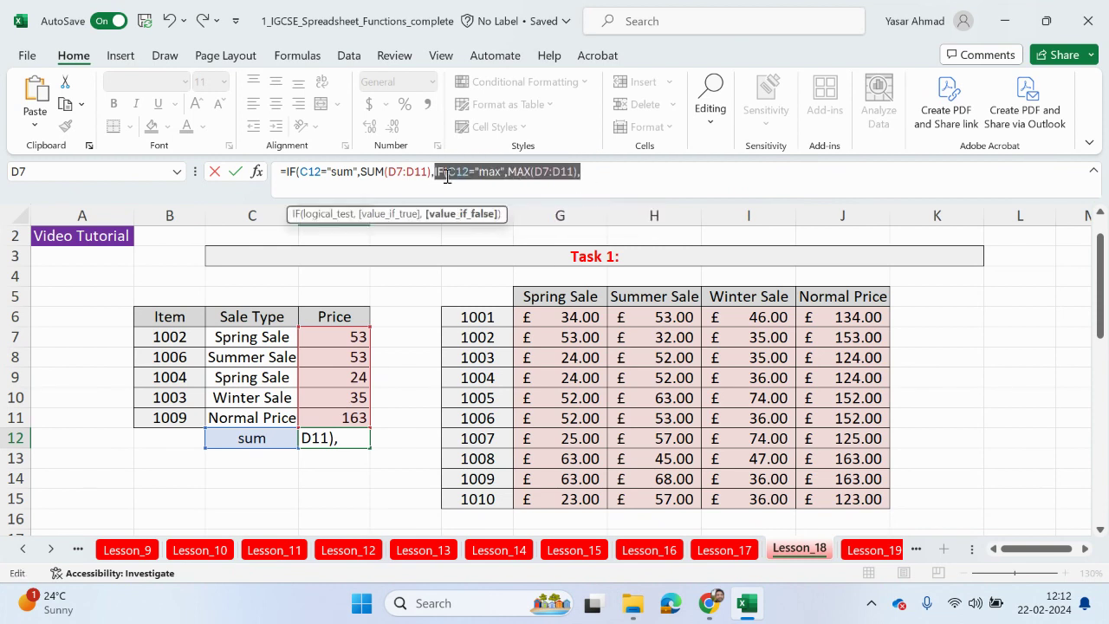
key("ctrl+c")
left_click(604, 170)
key("ctrl+v")
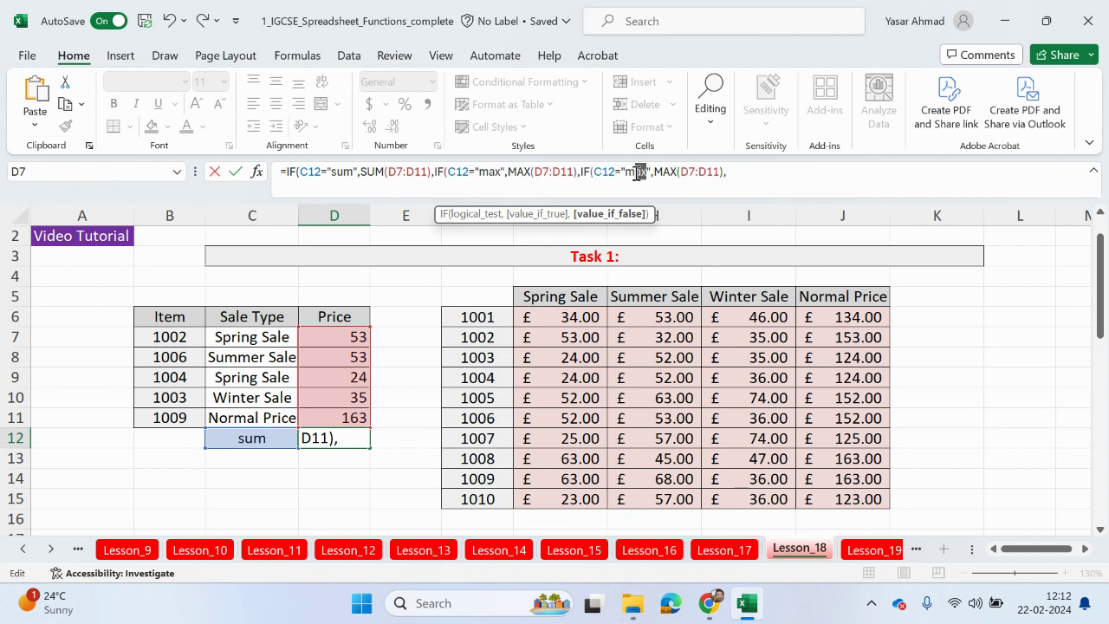
Step: Change the third IF in D12's formula to test for "min" and return MIN(D7:D11)
double_click(637, 171)
type("min")
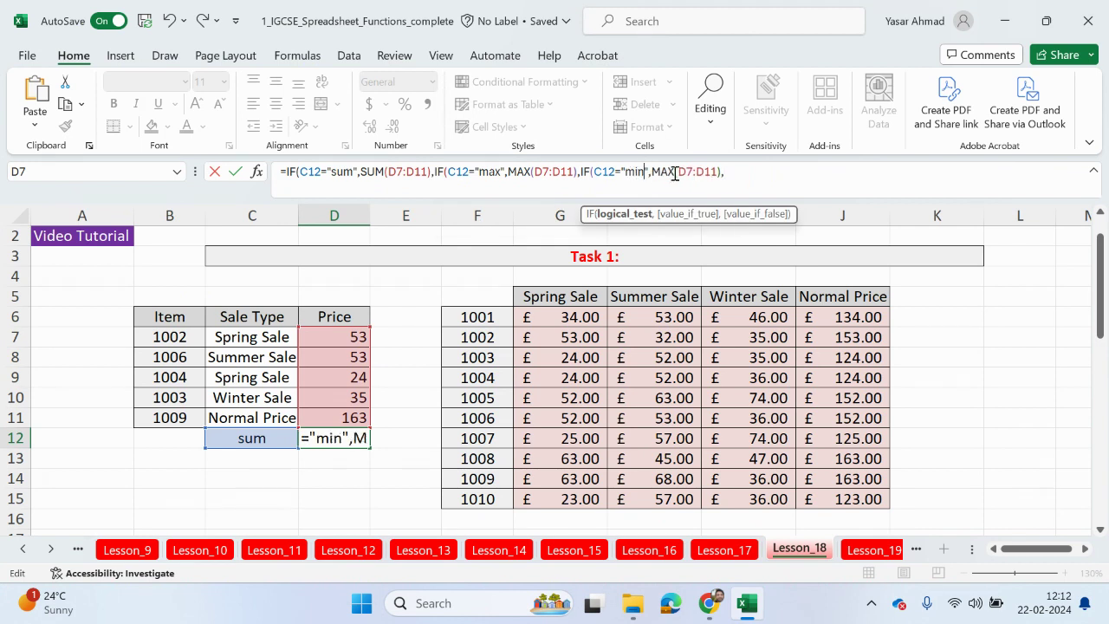
left_click_drag(675, 173, 654, 172)
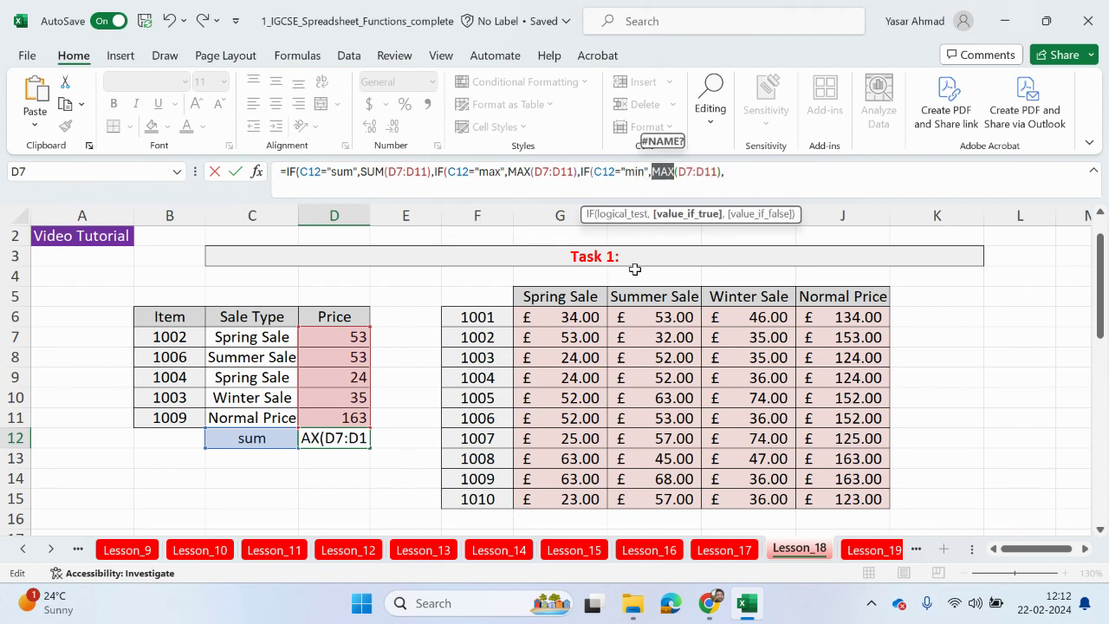
type("min")
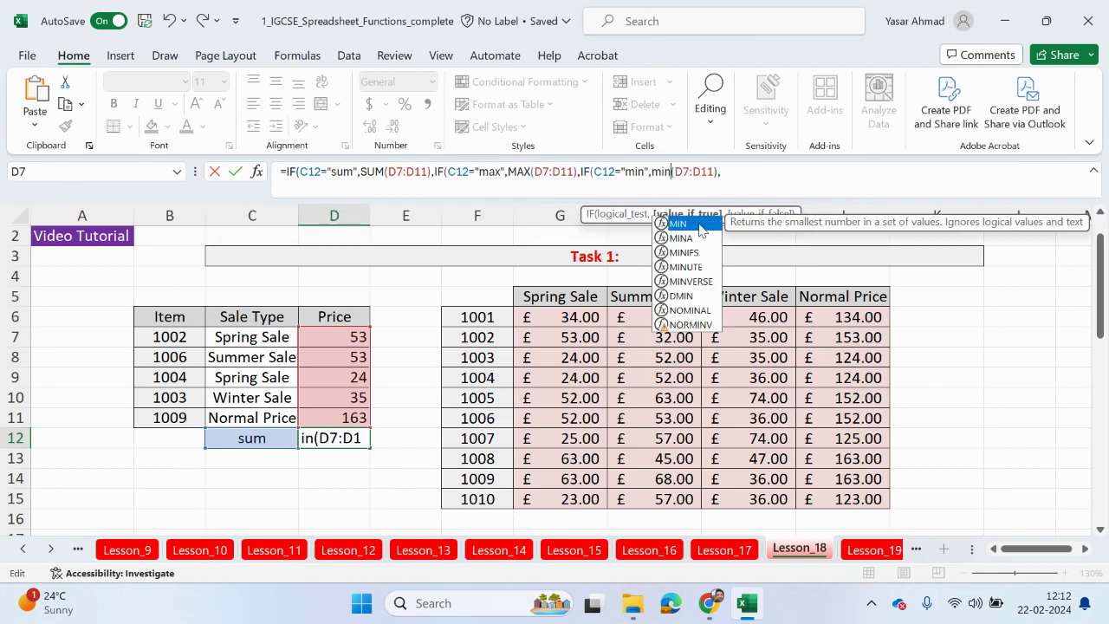
key("Tab")
left_click(748, 171)
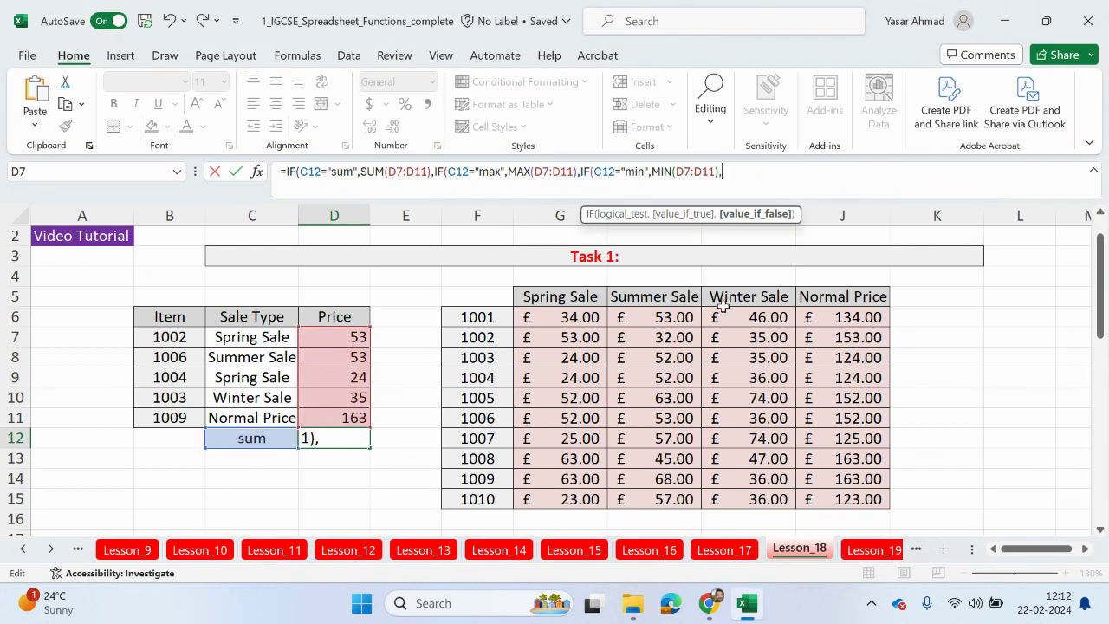
Step: Copy the IF(C12="min",MIN(D7:D11), part of D12's formula and paste it at the end as the next value-if-false
left_click_drag(741, 170, 589, 171)
key("ctrl+c")
left_click(755, 171)
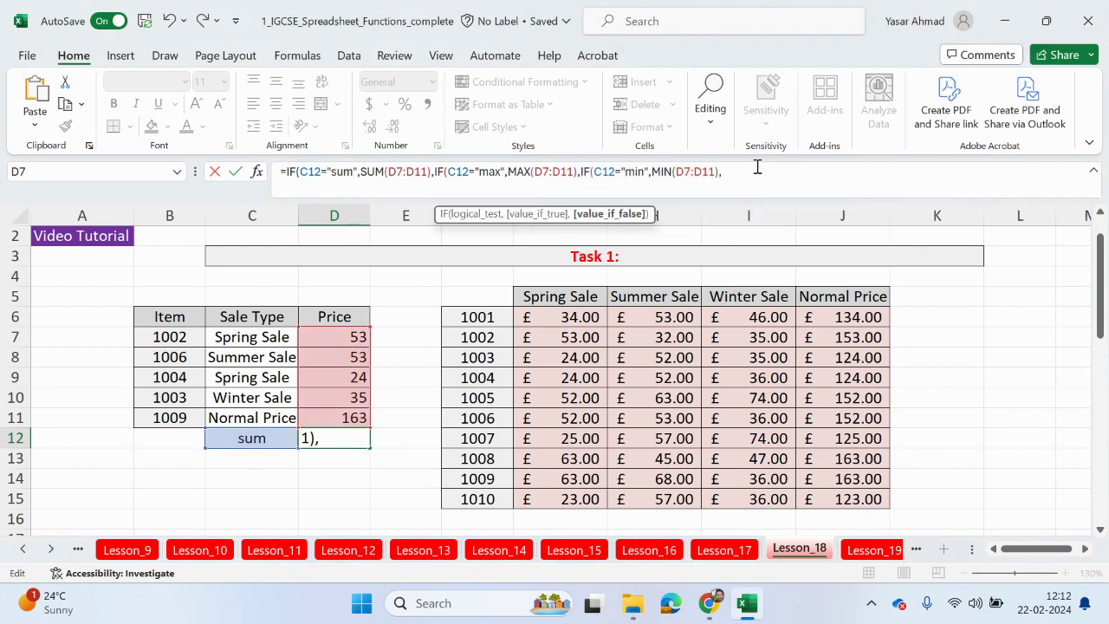
key("ctrl+v")
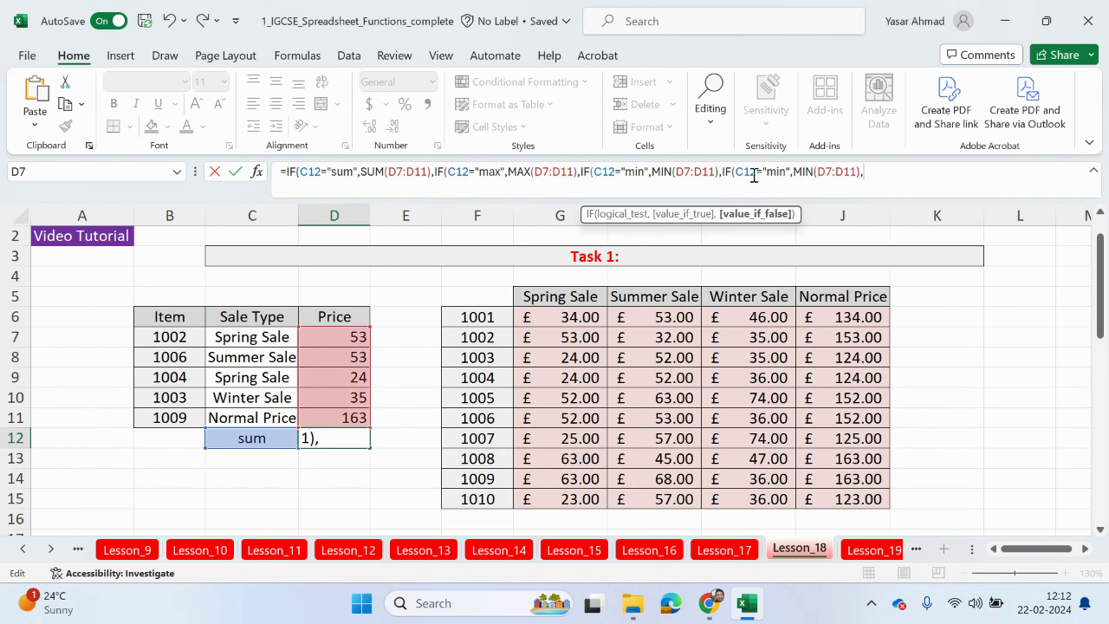
Step: Change the fourth IF in D12's formula to test for "average" and return AVERAGE(D7:D11)
double_click(789, 170)
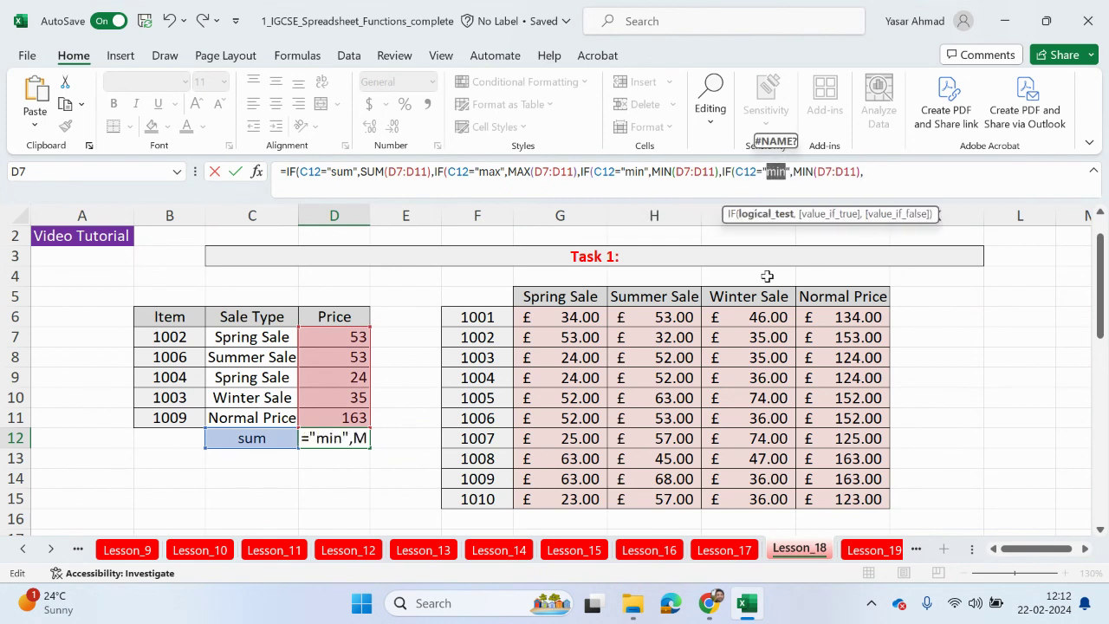
type("average")
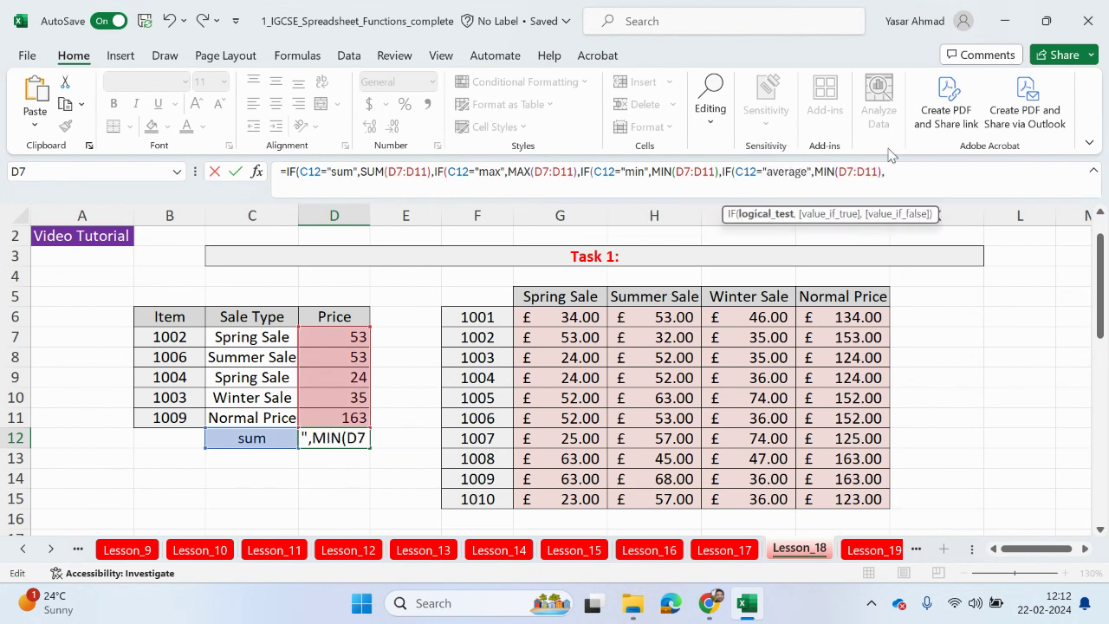
double_click(825, 170)
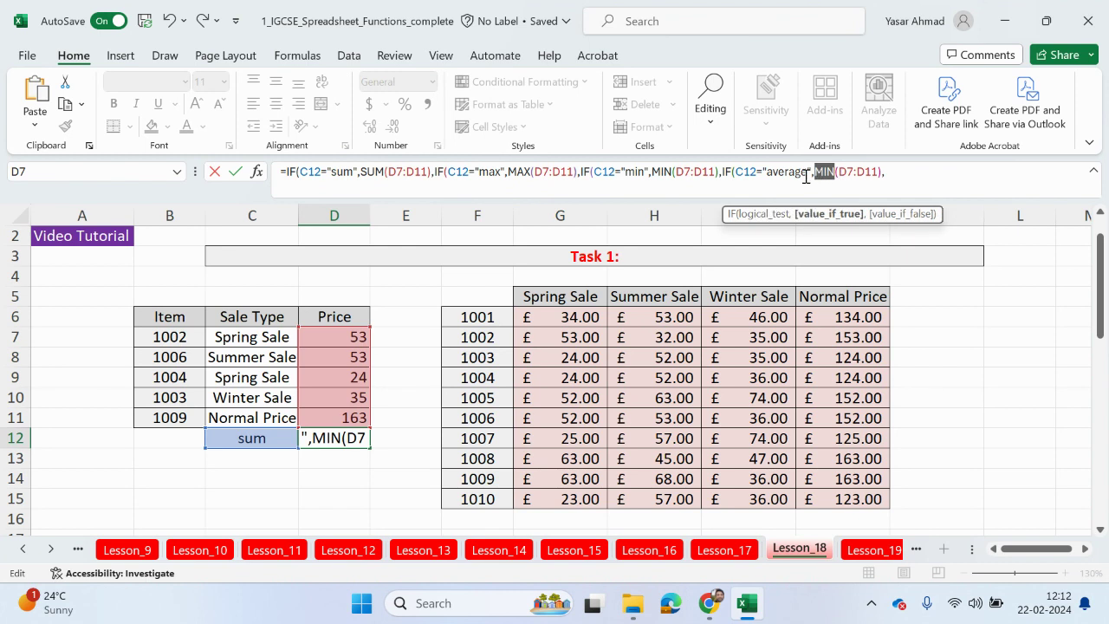
type("avwer")
key("BackSpace")
key("BackSpace")
key("BackSpace")
key("BackSpace")
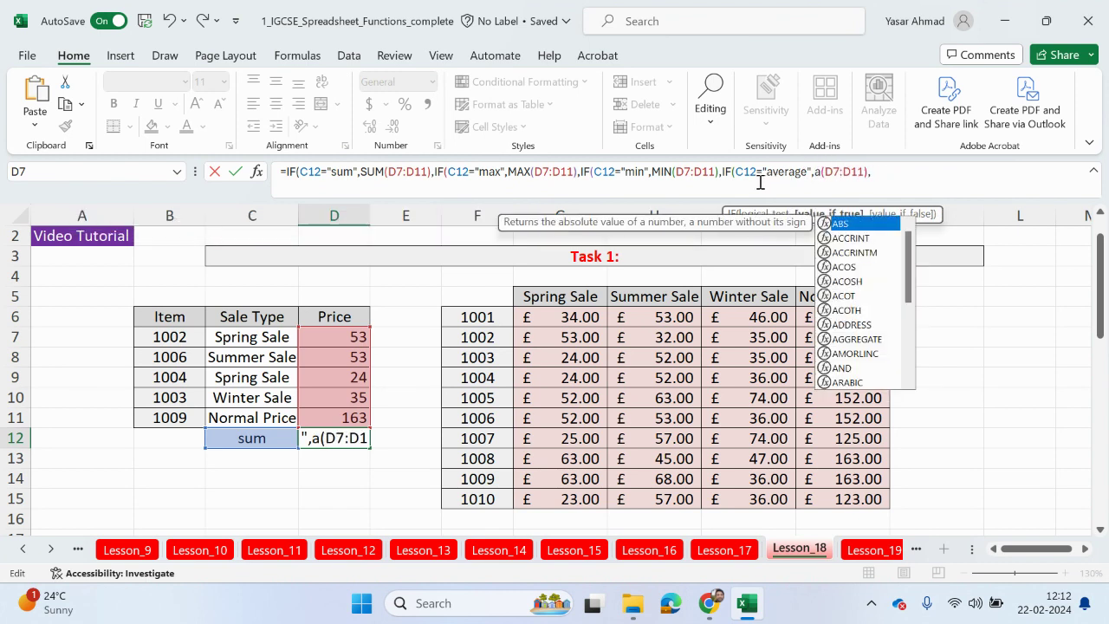
type("ver")
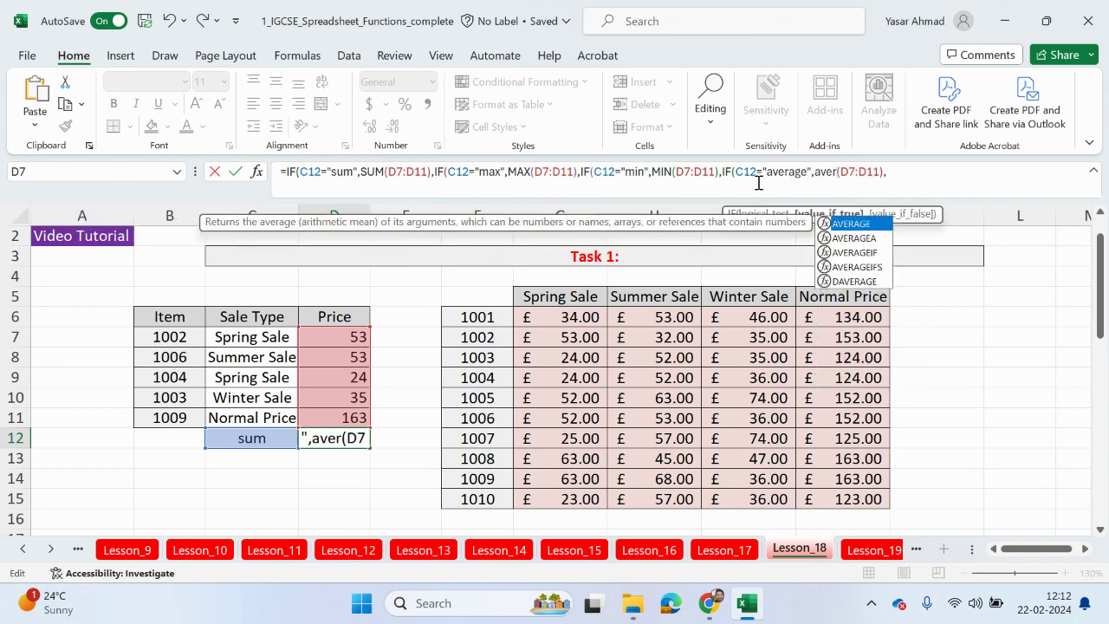
double_click(851, 223)
left_click(934, 172)
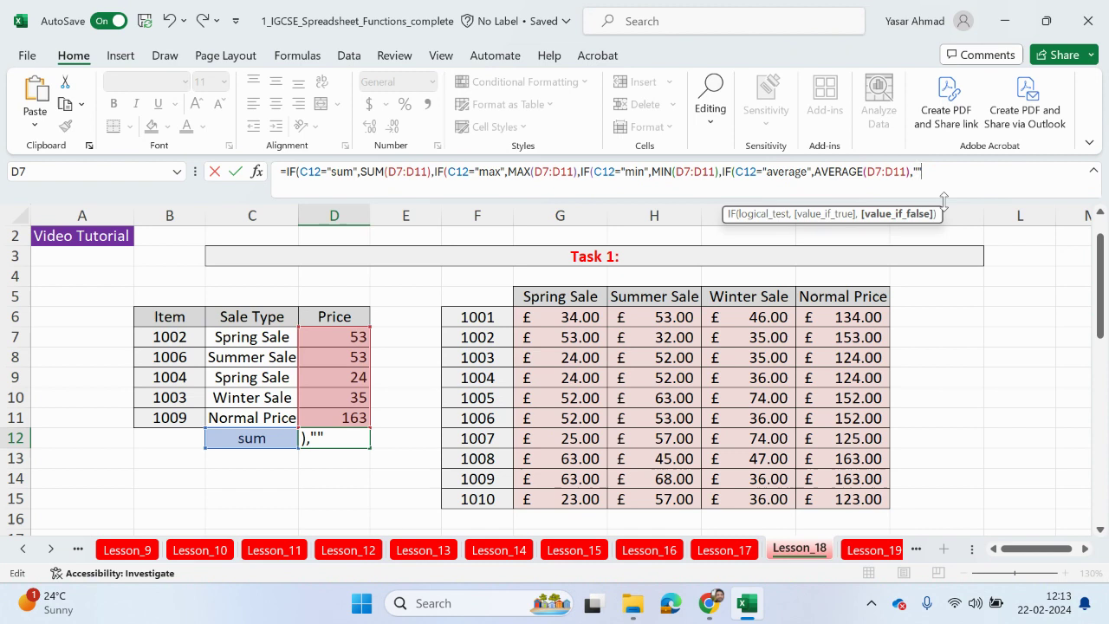
Step: Finish D12's formula with an empty string "" as the last value-if-false, close all four IFs and enter it
type("\"\")))")
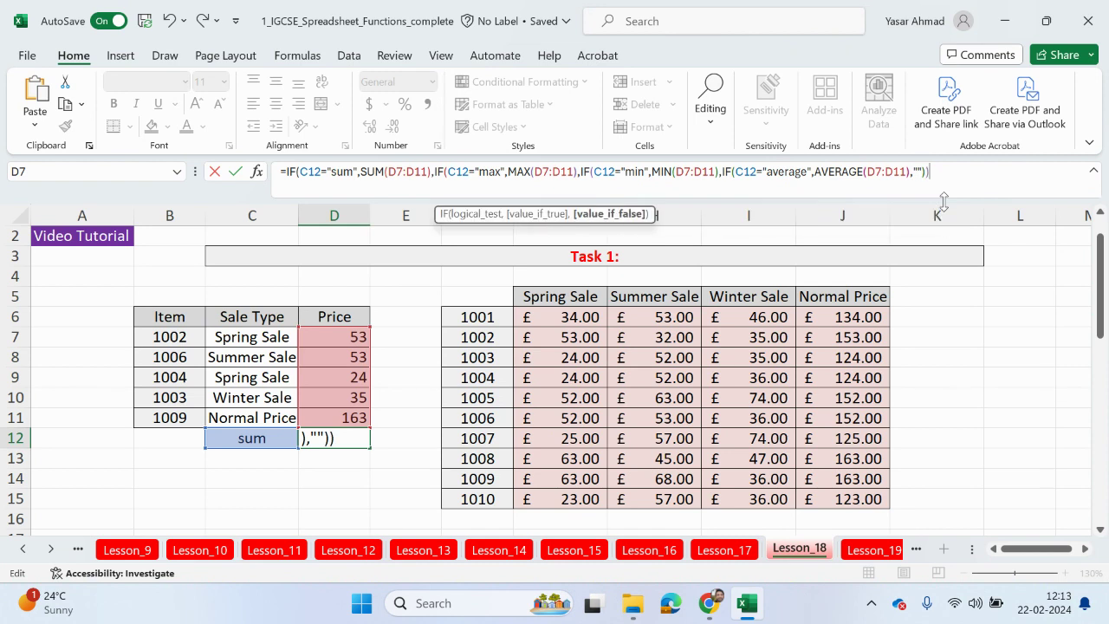
type(")")
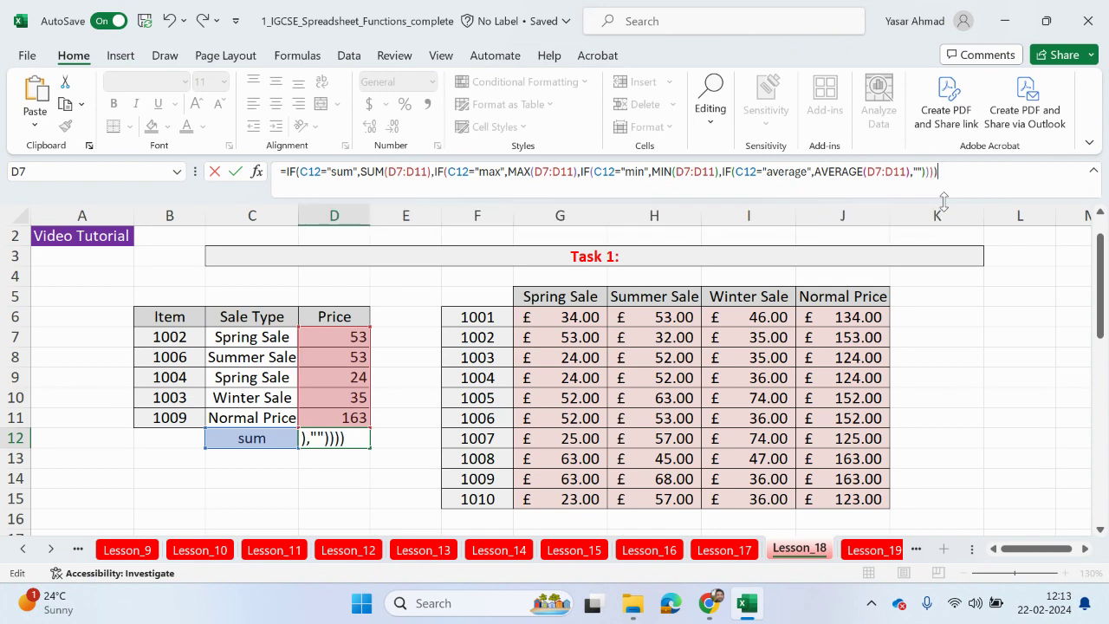
key("Return")
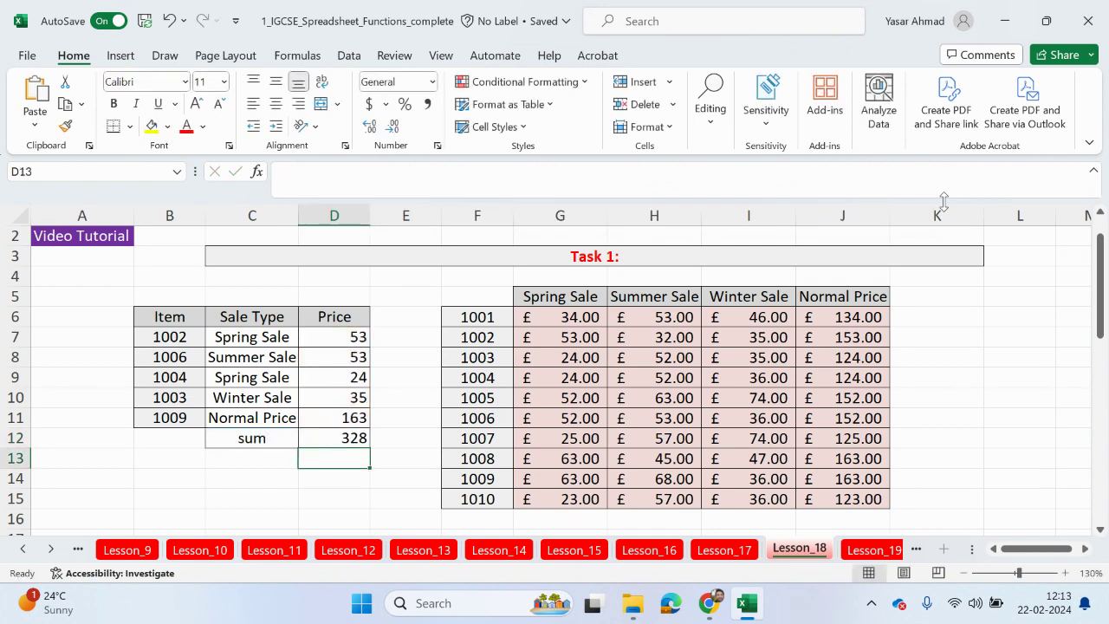
Step: Format the prices in D7:D12 as Currency
left_click_drag(359, 338, 350, 441)
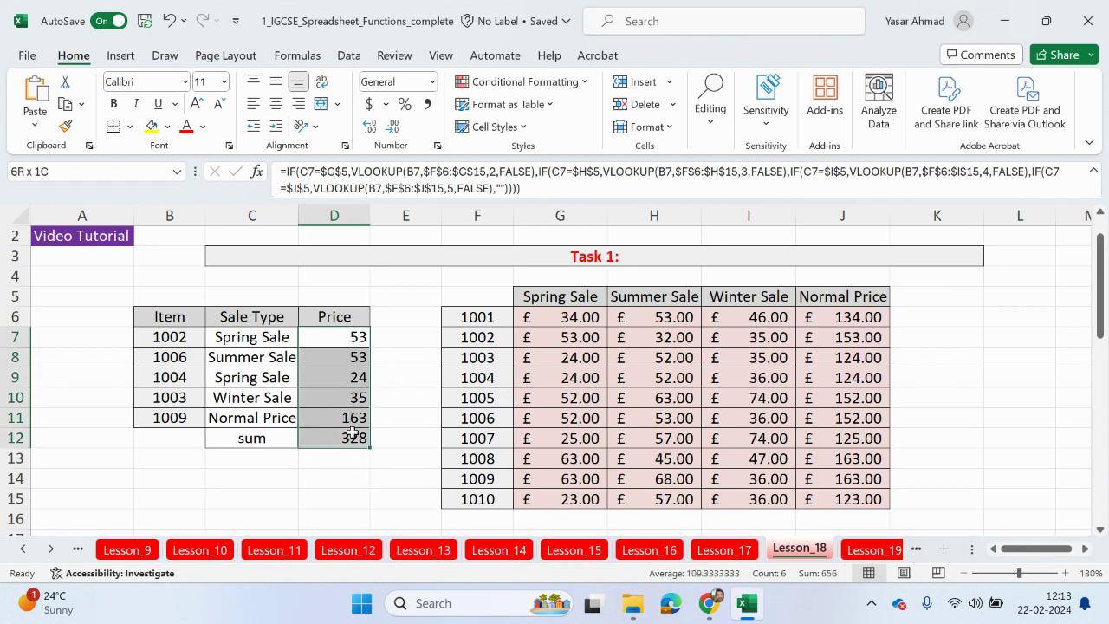
left_click(434, 80)
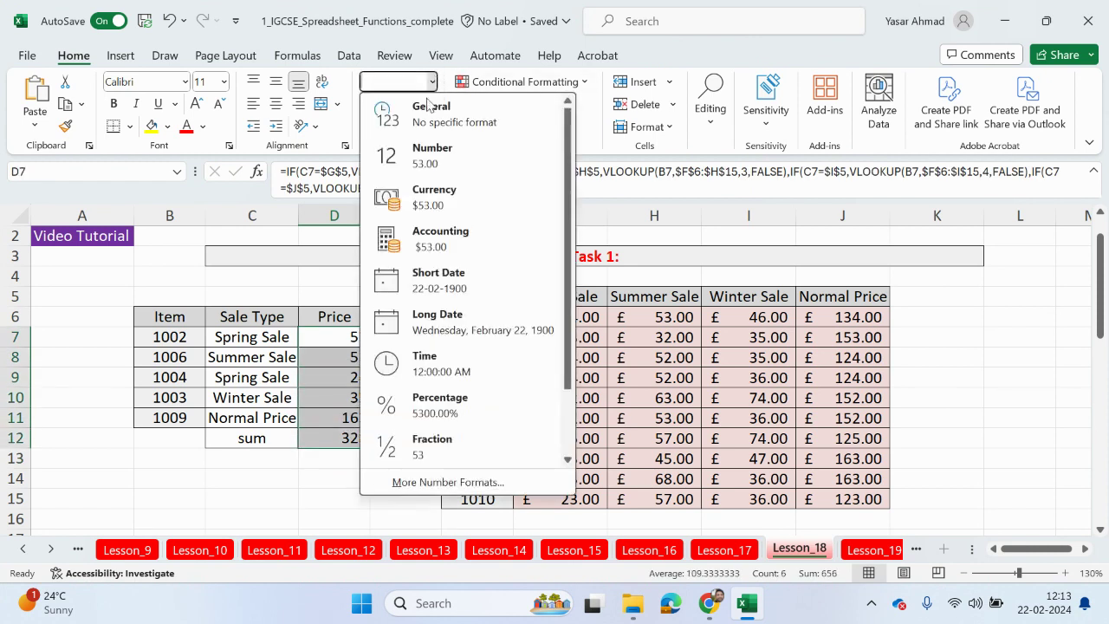
left_click(438, 196)
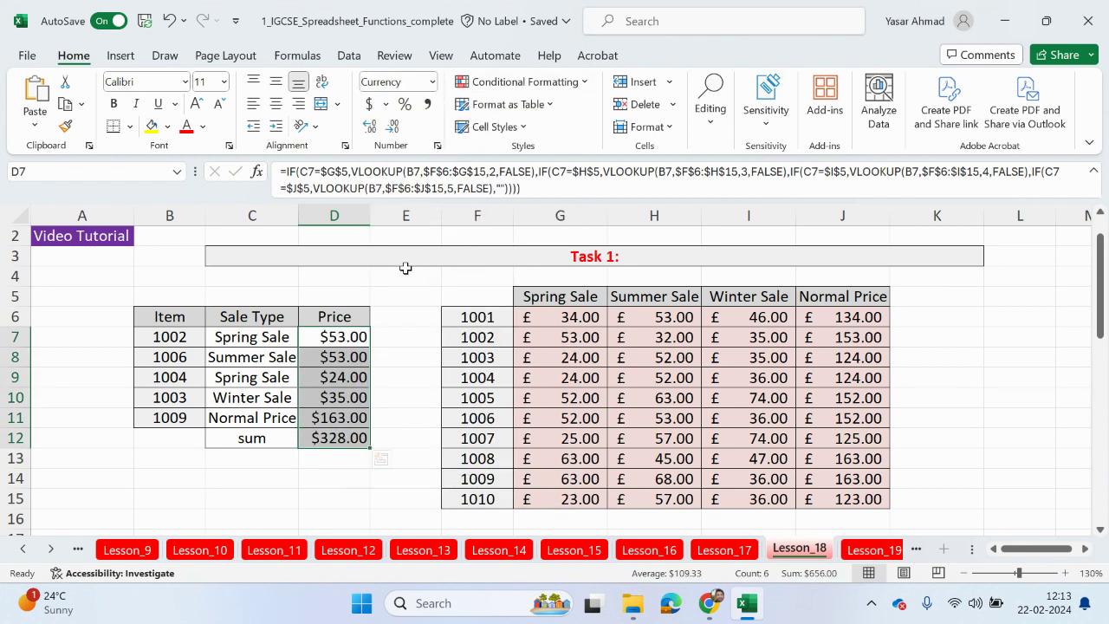
Step: Test D12's formula by choosing max, min and average in turn for C12
left_click(286, 439)
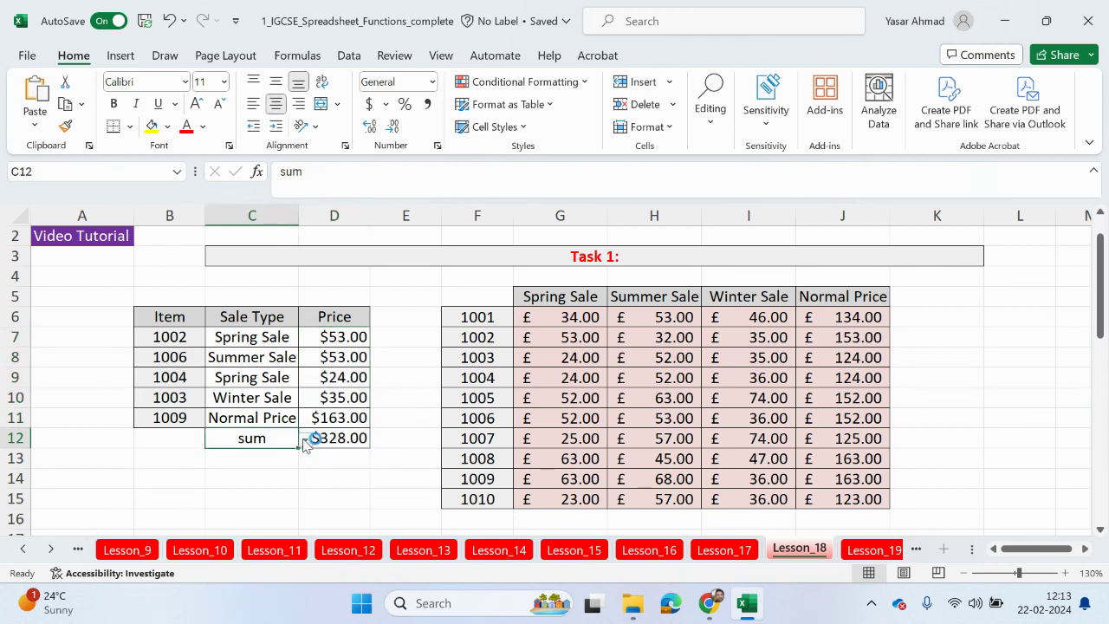
left_click(305, 439)
left_click(277, 472)
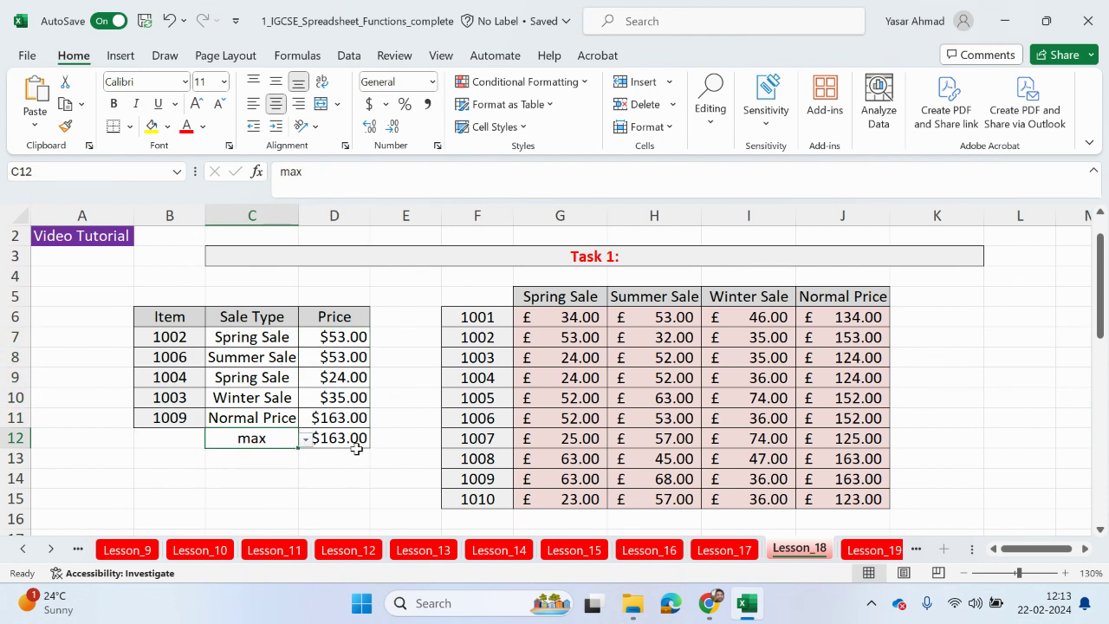
left_click(306, 441)
left_click(279, 487)
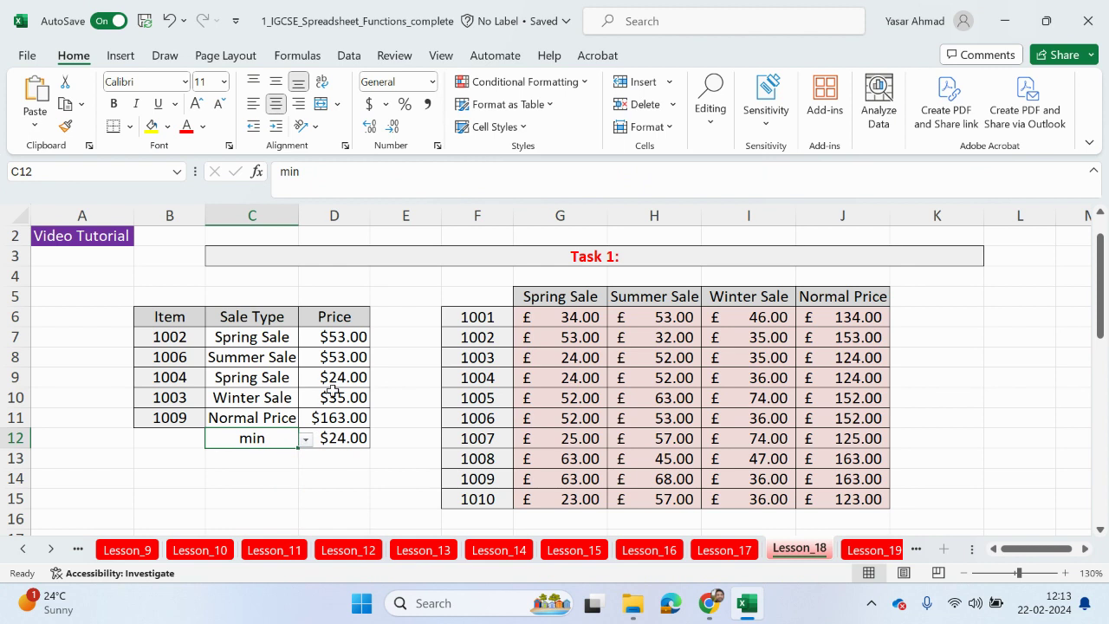
left_click(306, 441)
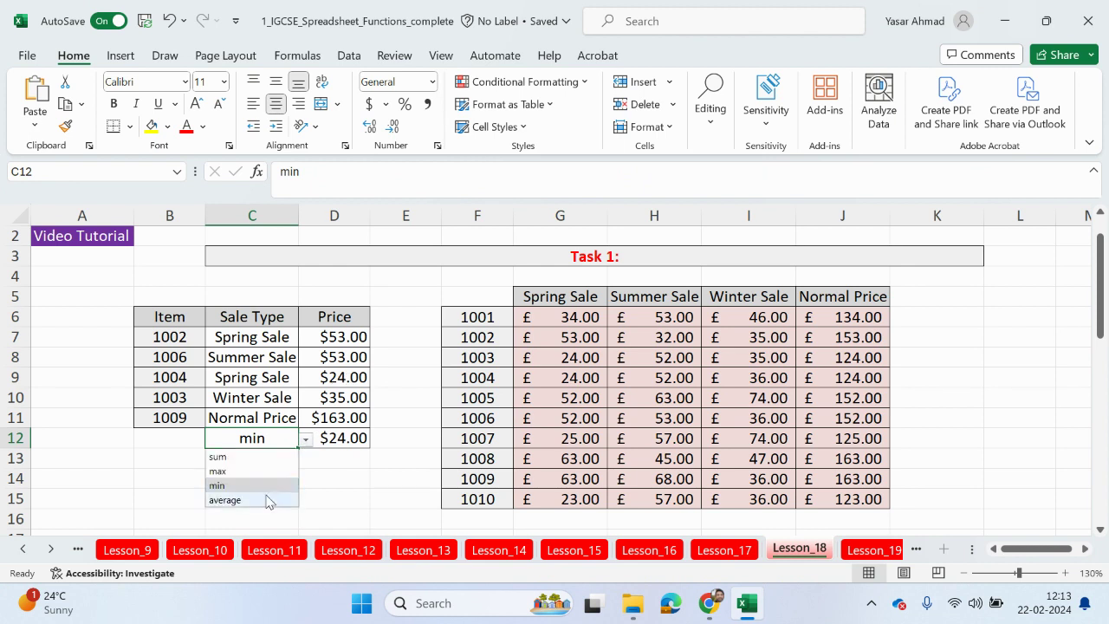
left_click(266, 499)
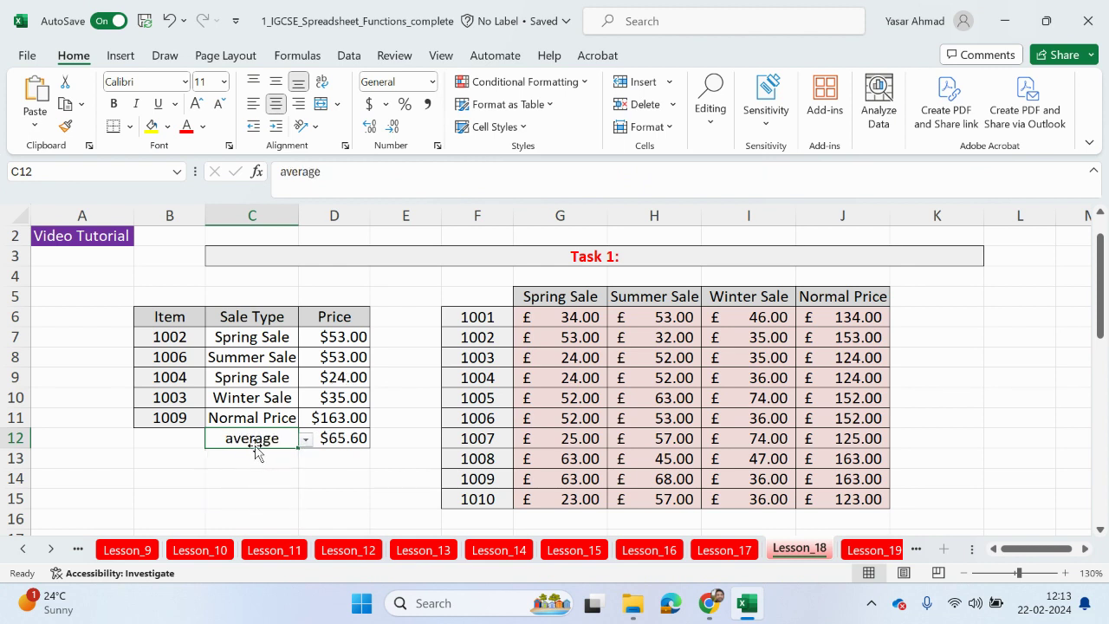
Step: Clear C12 to test the blank case and choose sum for it again
key("Delete")
left_click(306, 440)
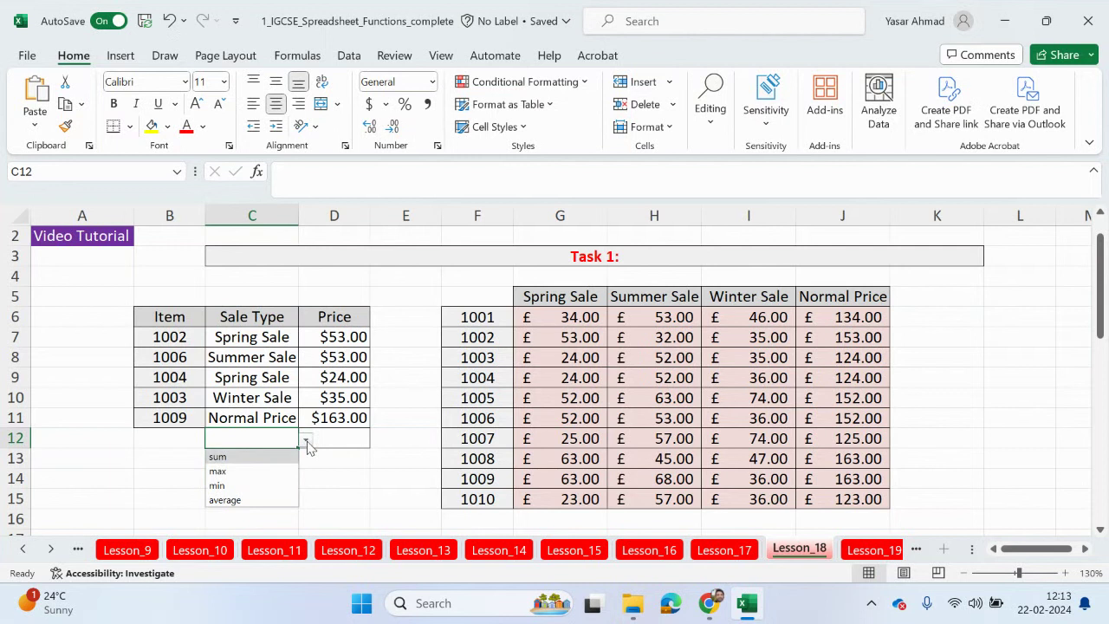
left_click(234, 454)
left_click(326, 474)
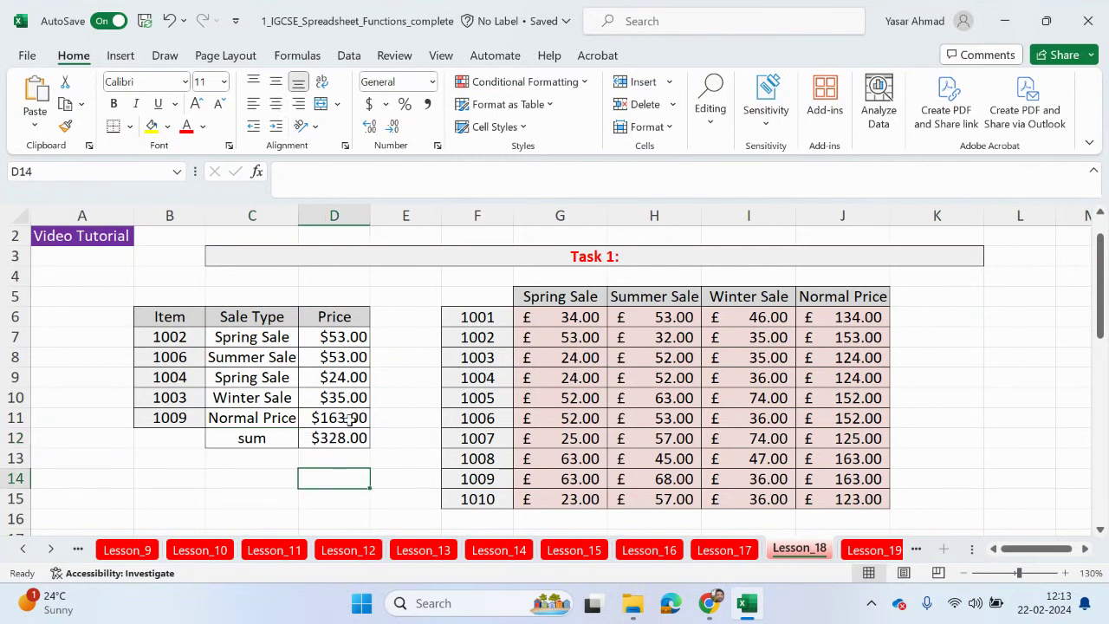
Step: Clear the sale type of item 1002 in C7 and check the price formula in D7 with the blank input
scroll(366, 380, "up", 1)
left_click(323, 378)
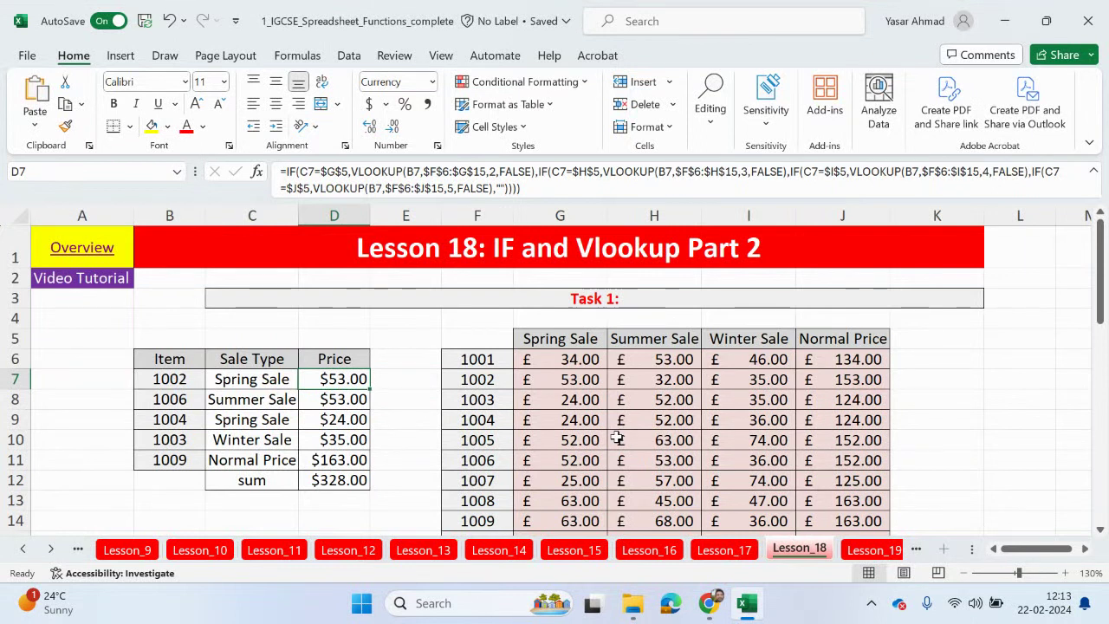
scroll(617, 439, "down", 2)
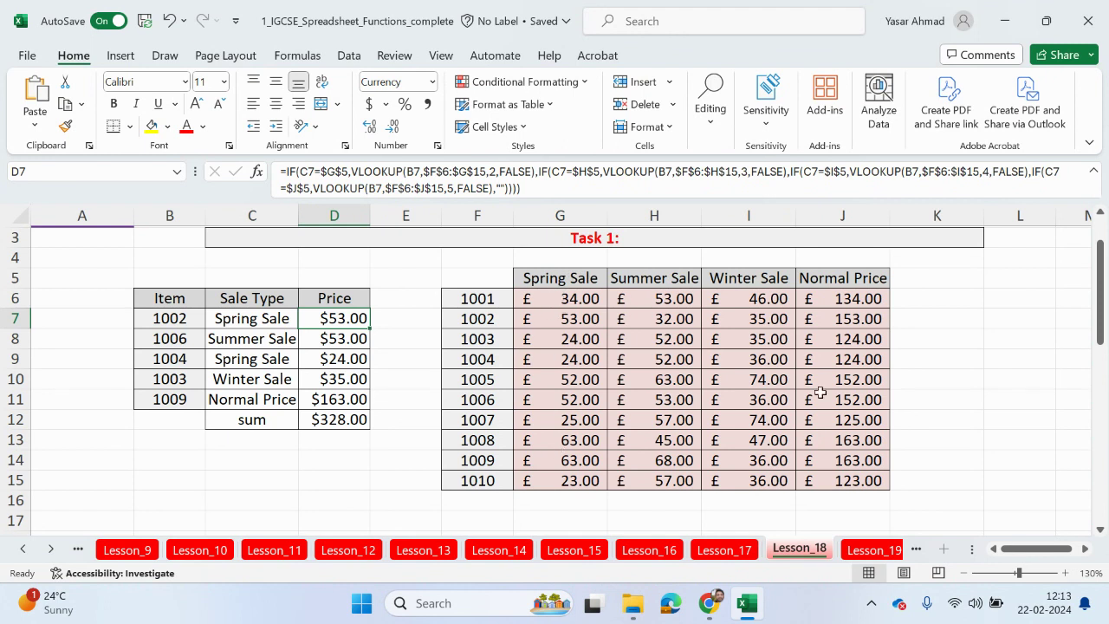
left_click(269, 318)
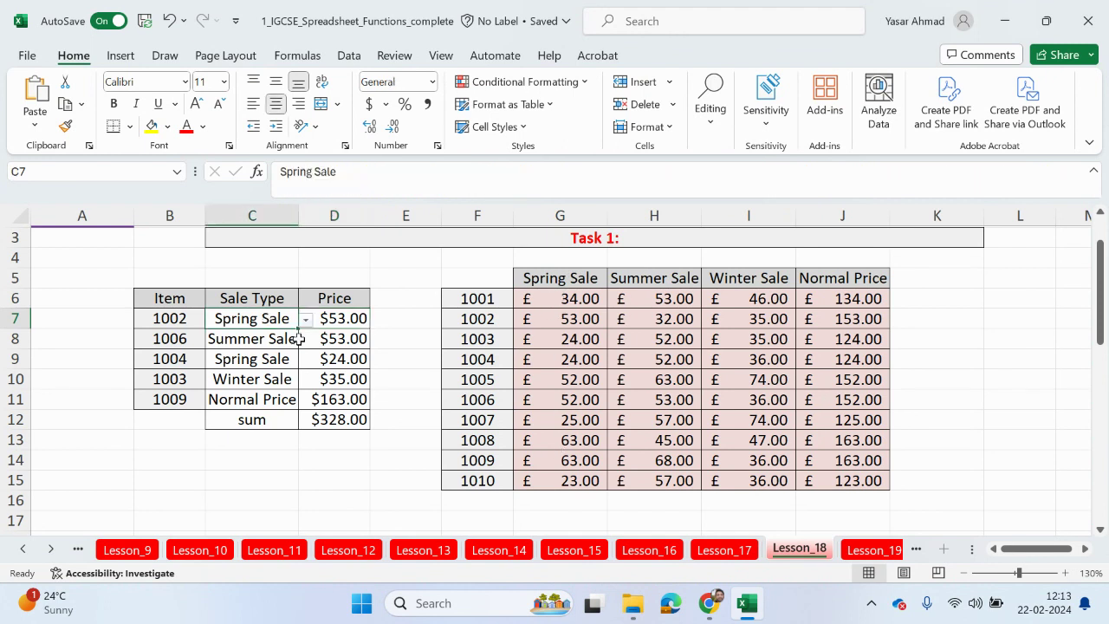
key("Delete")
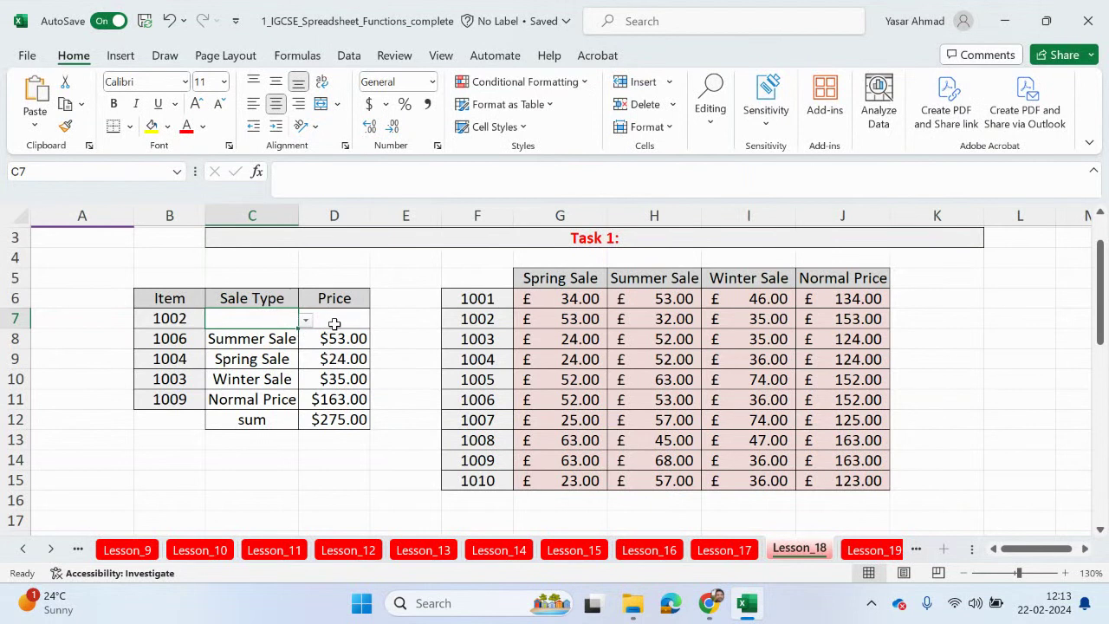
left_click(334, 318)
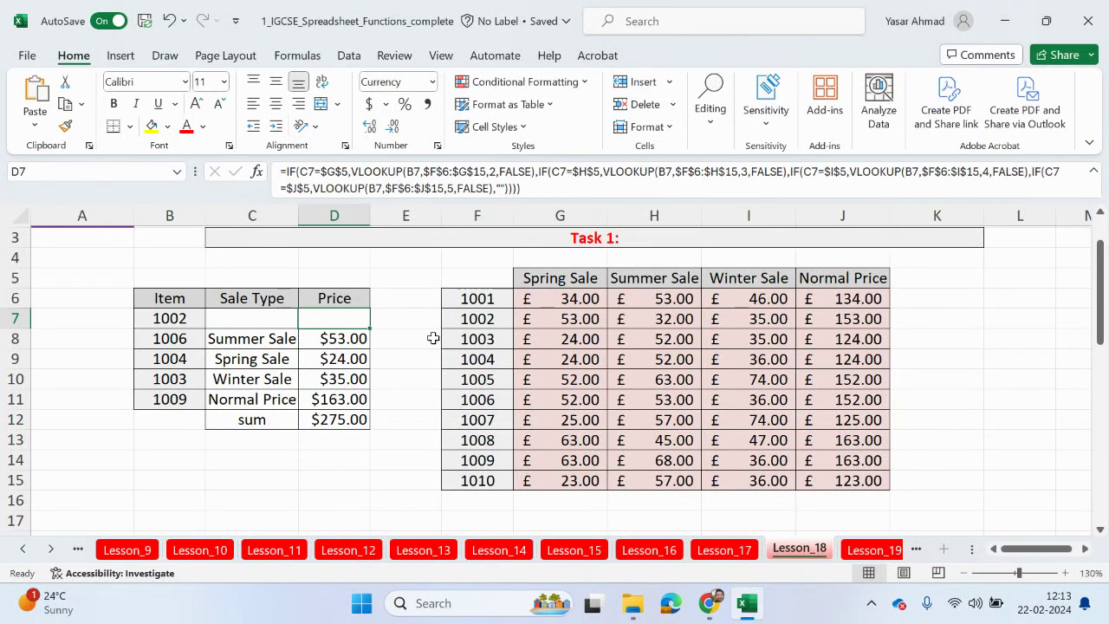
scroll(404, 384, "up", 1)
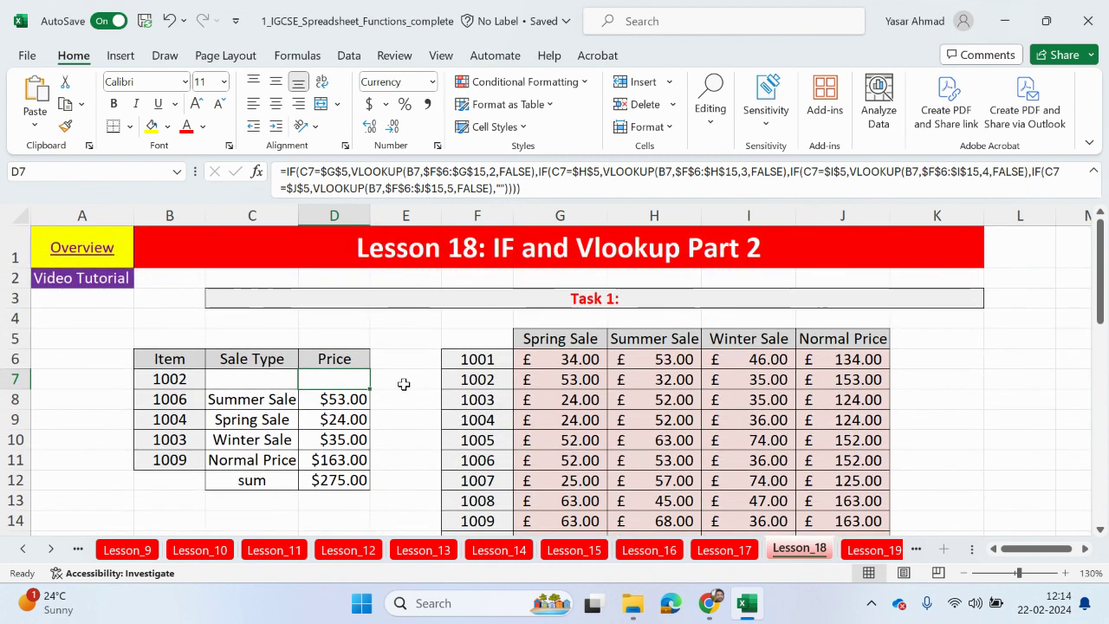